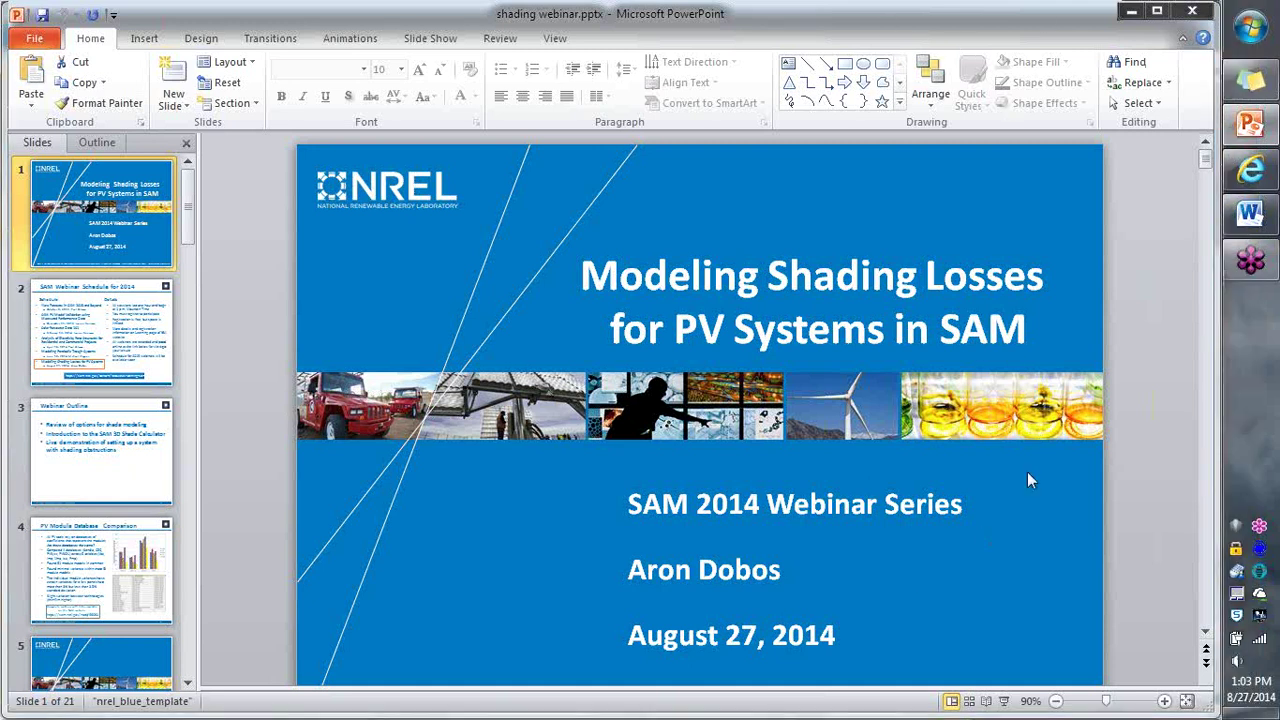
click(1004, 702)
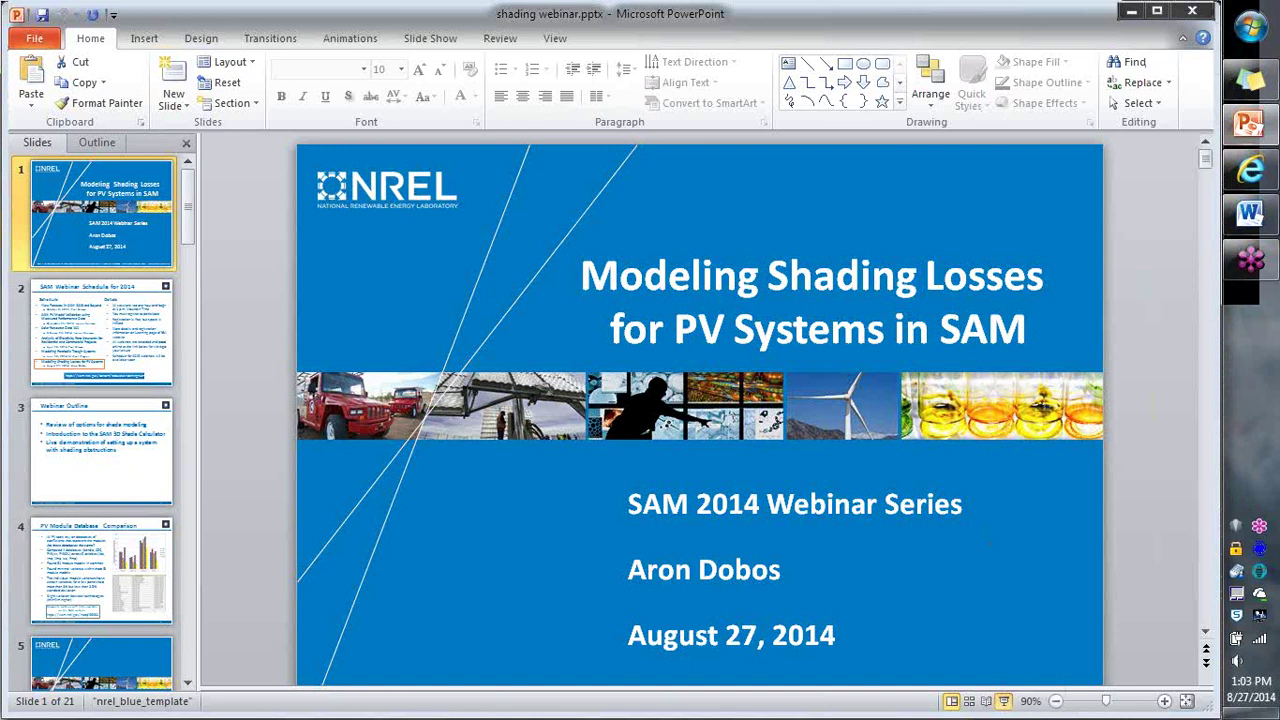
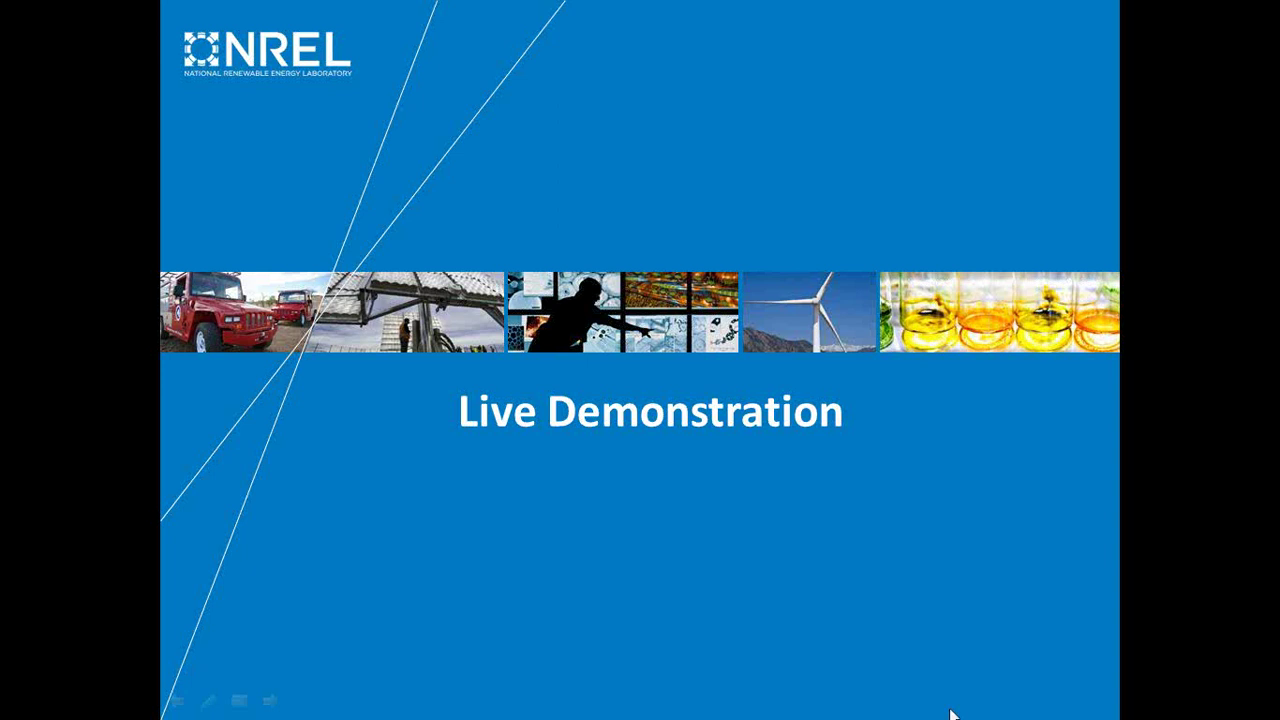
Step: End the PowerPoint slideshow and launch System Advisor Alpha by searching 'system' in the Start menu
key(Escape)
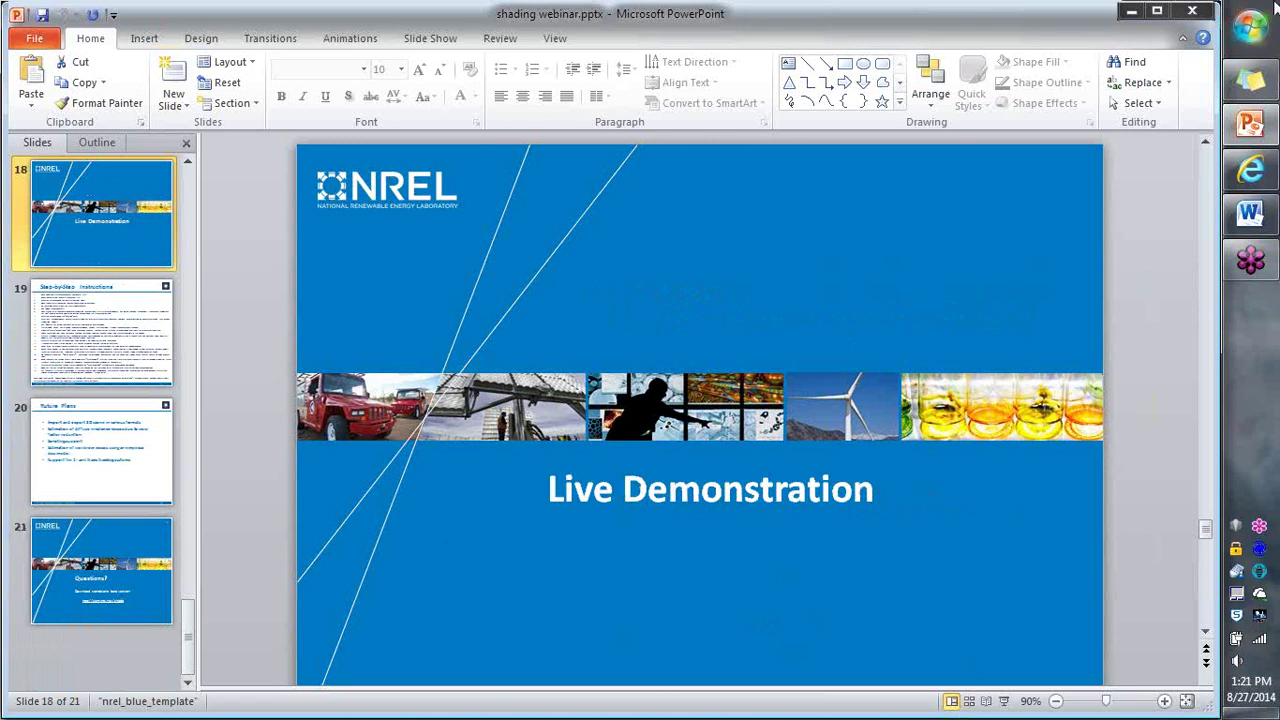
click(1250, 28)
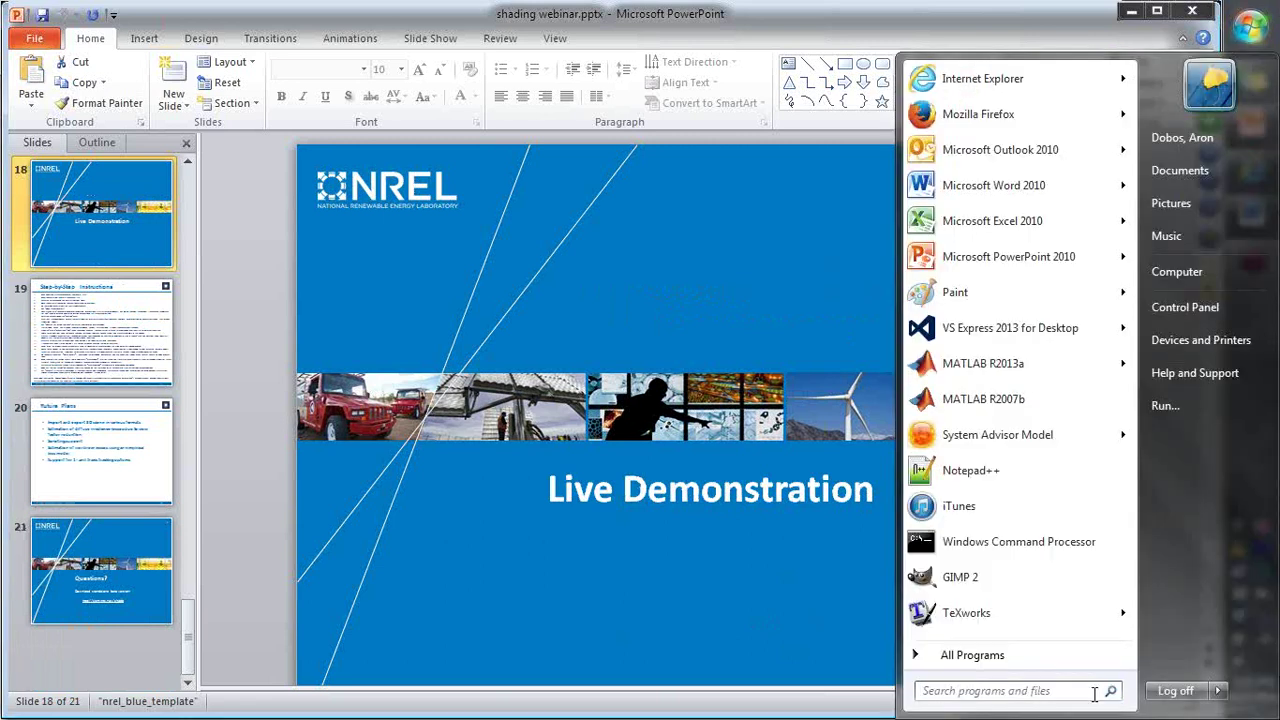
text(system)
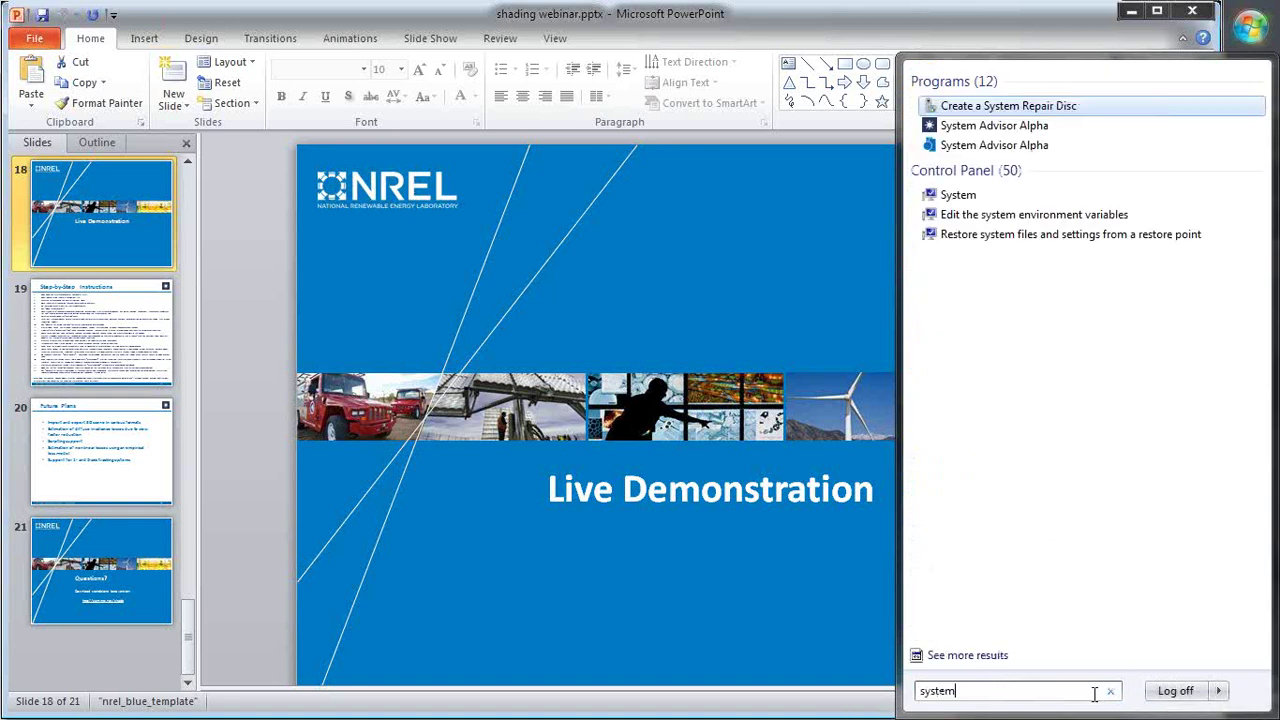
key(Down)
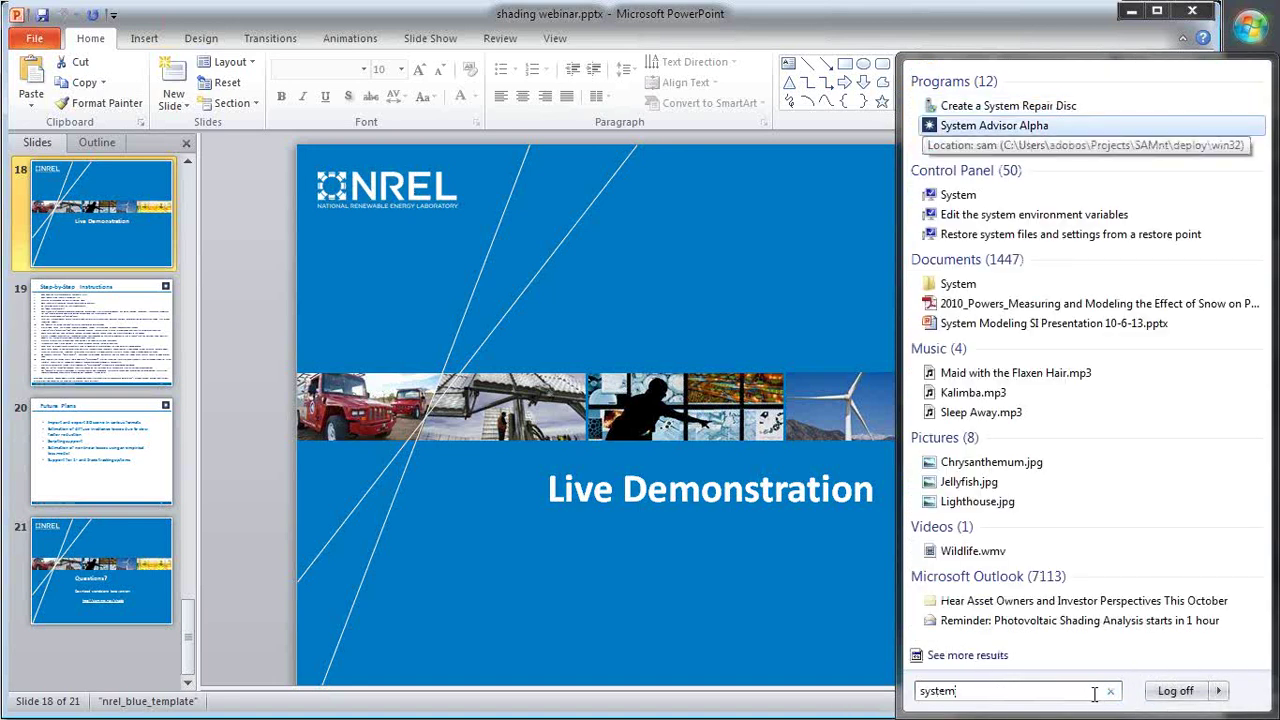
key(Return)
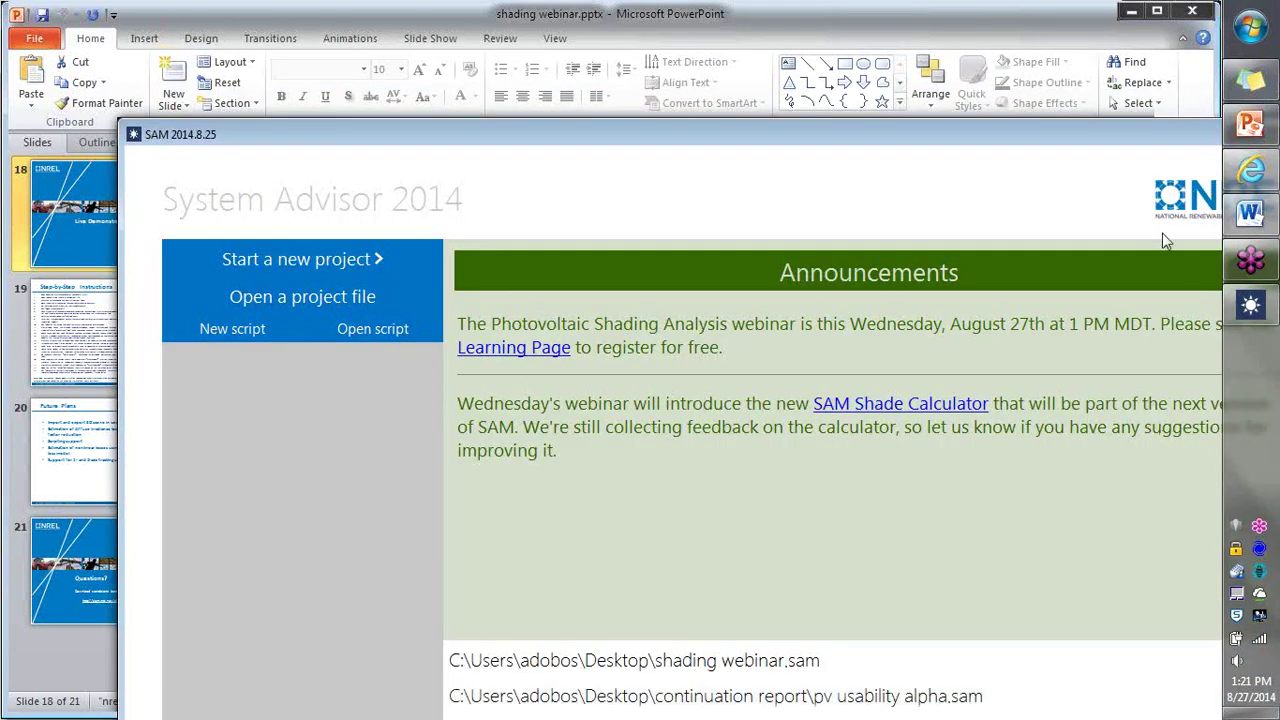
Step: Maximize SAM and start a Photovoltaic (Detailed) project with Residential home financing
drag(1155, 138, 1055, 112)
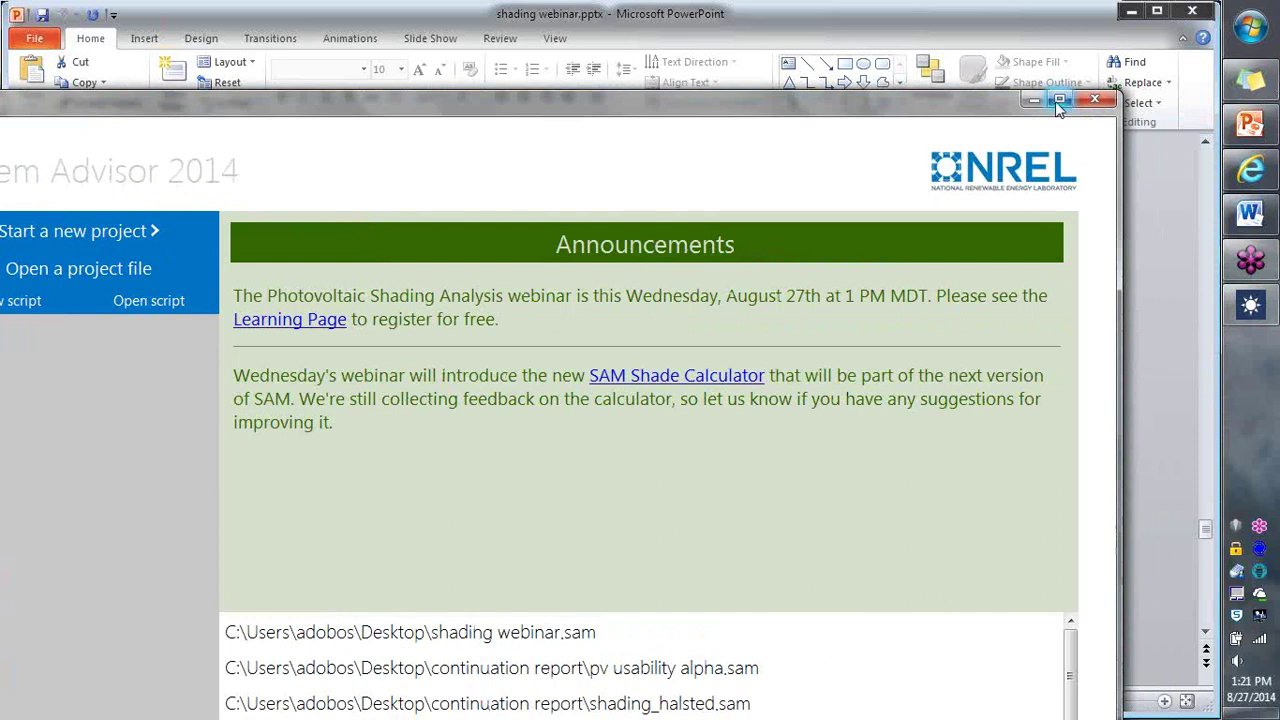
click(1058, 100)
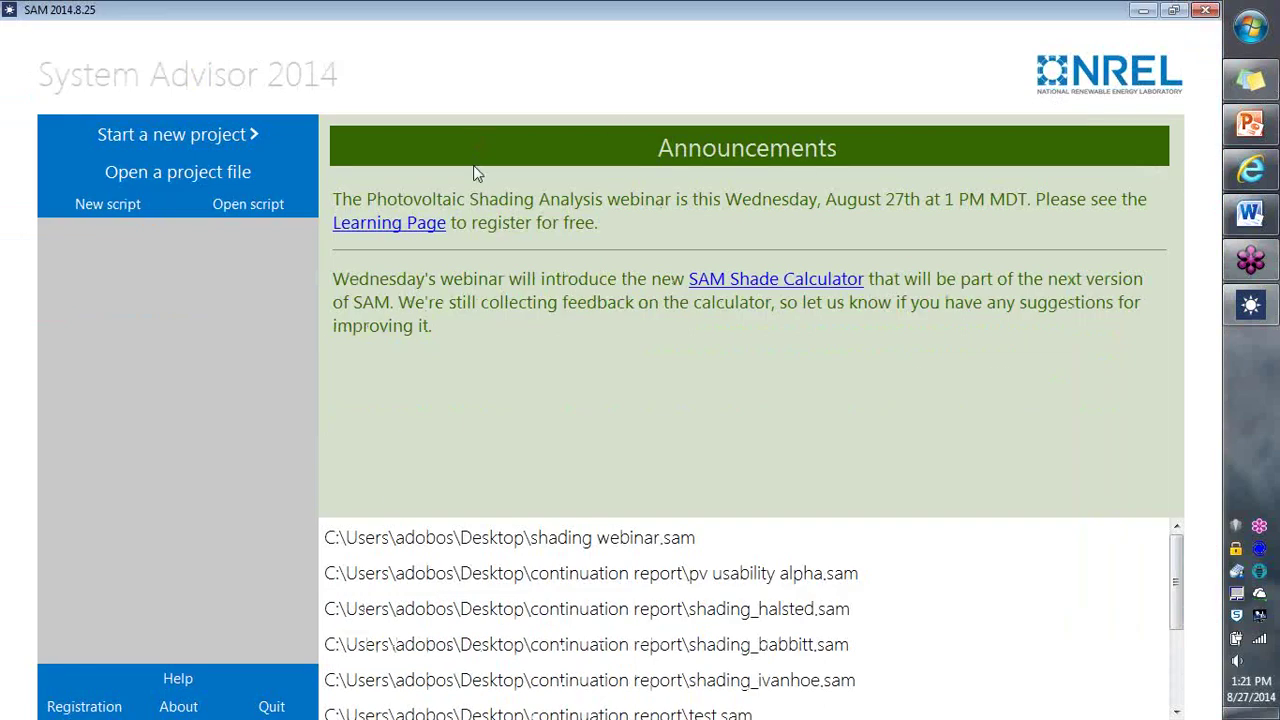
click(266, 145)
click(380, 160)
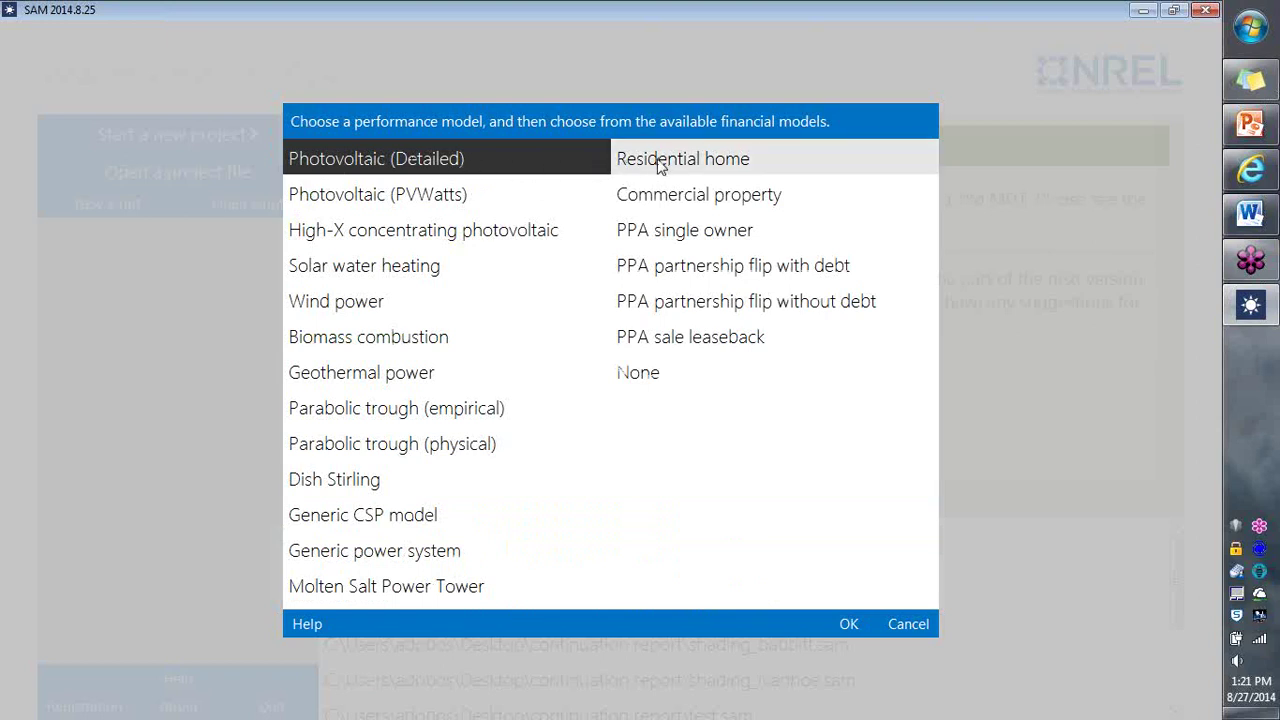
click(664, 165)
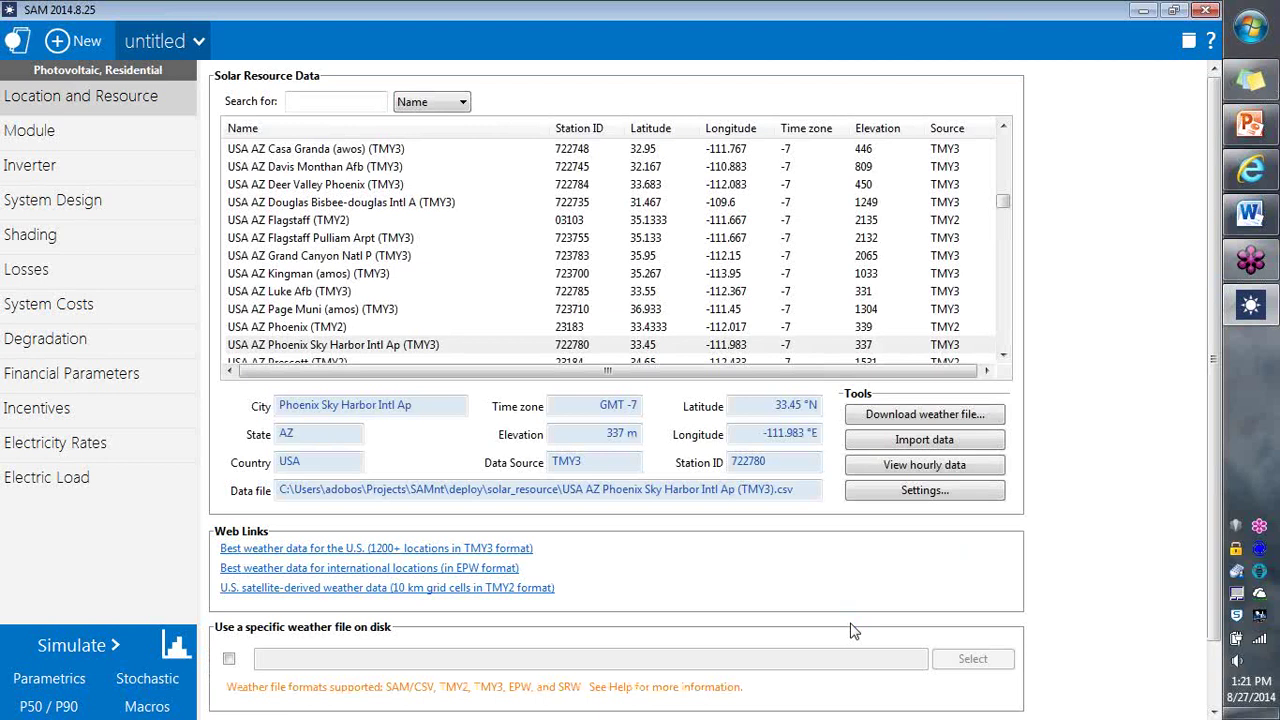
Step: Search 'denver', pick the USA CO Denver Intl Ap (TMY3) weather file, and view the Module page
click(372, 106)
text(denver)
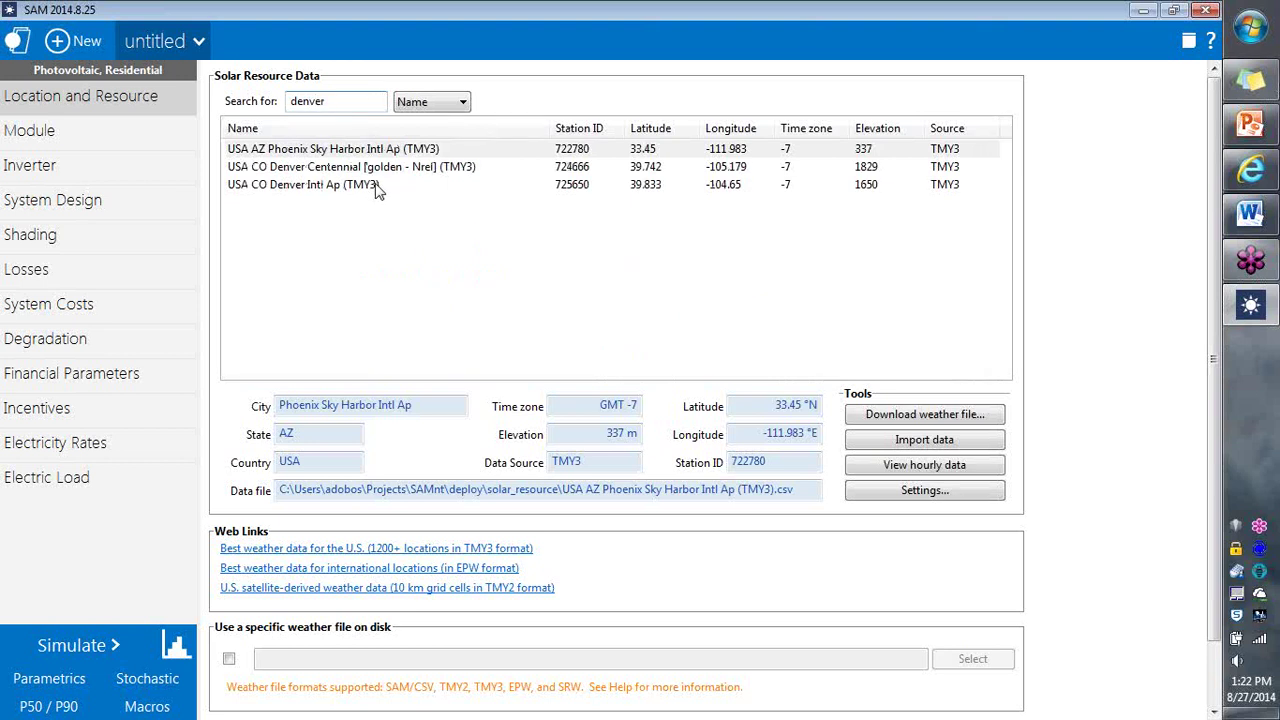
click(378, 191)
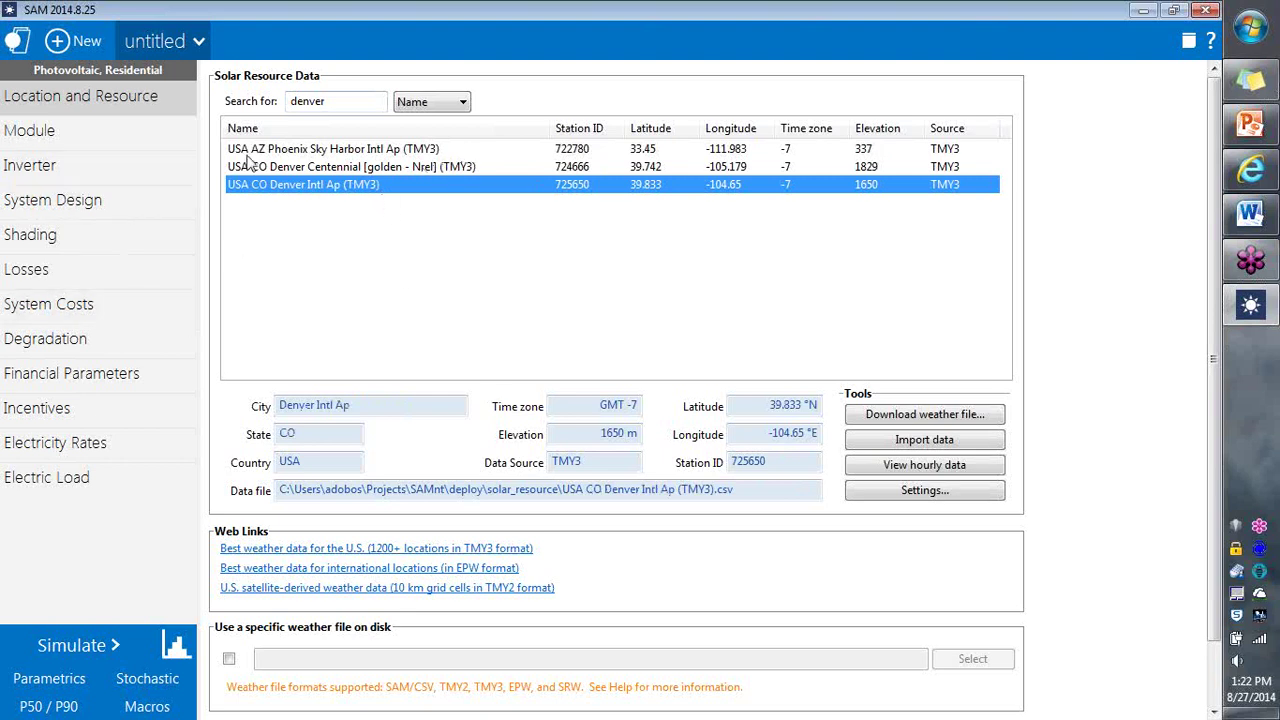
click(143, 139)
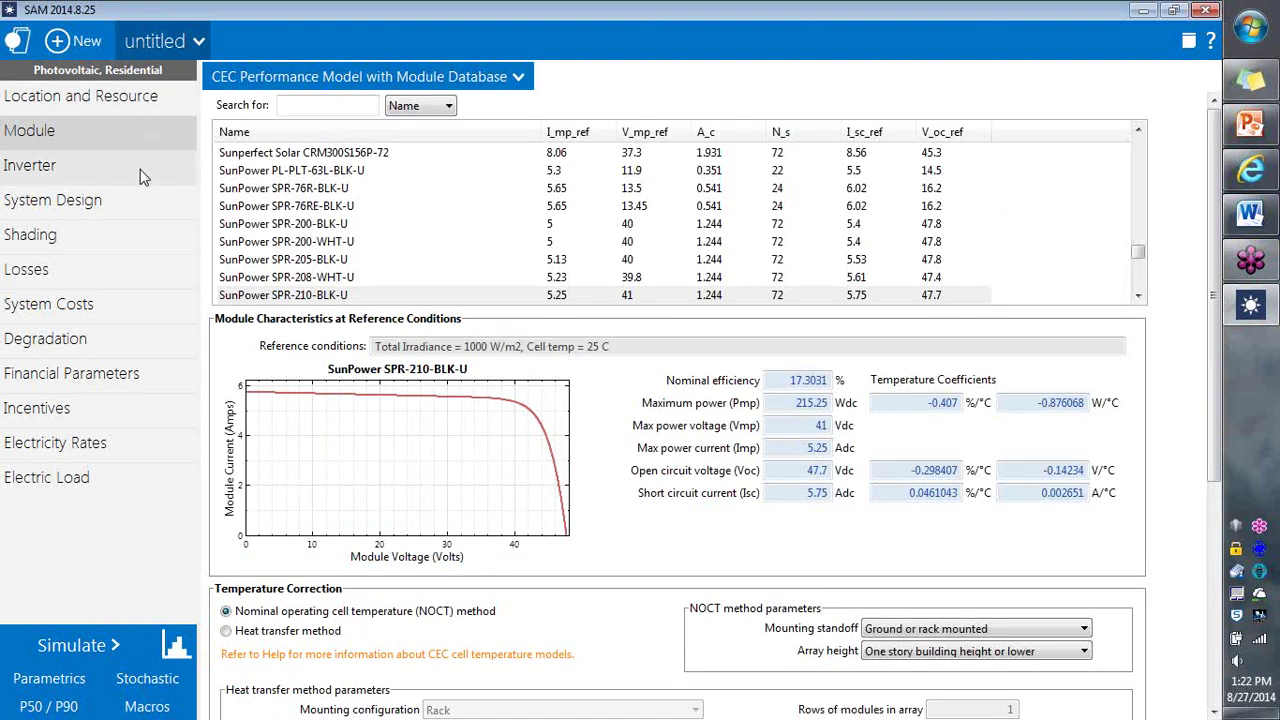
Step: Review the Inverter page, then confirm Subarray 1 tilt 20 and azimuth 180 on System Design
click(140, 176)
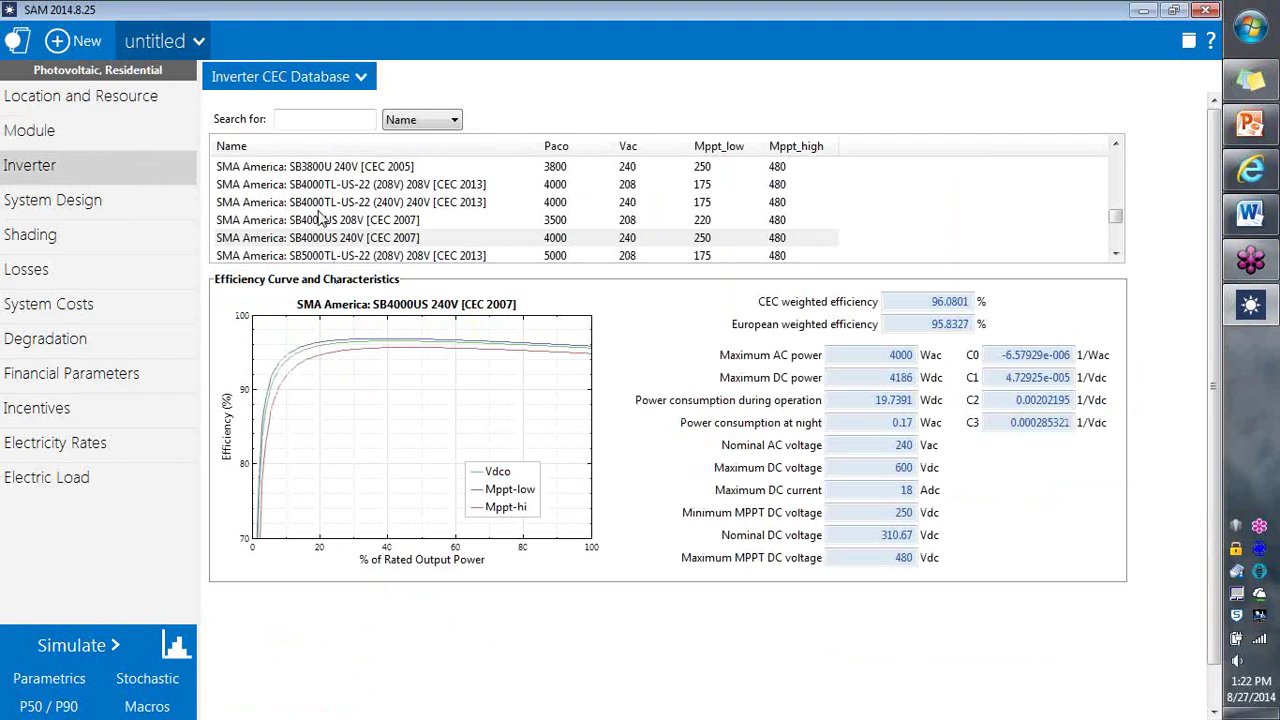
click(137, 210)
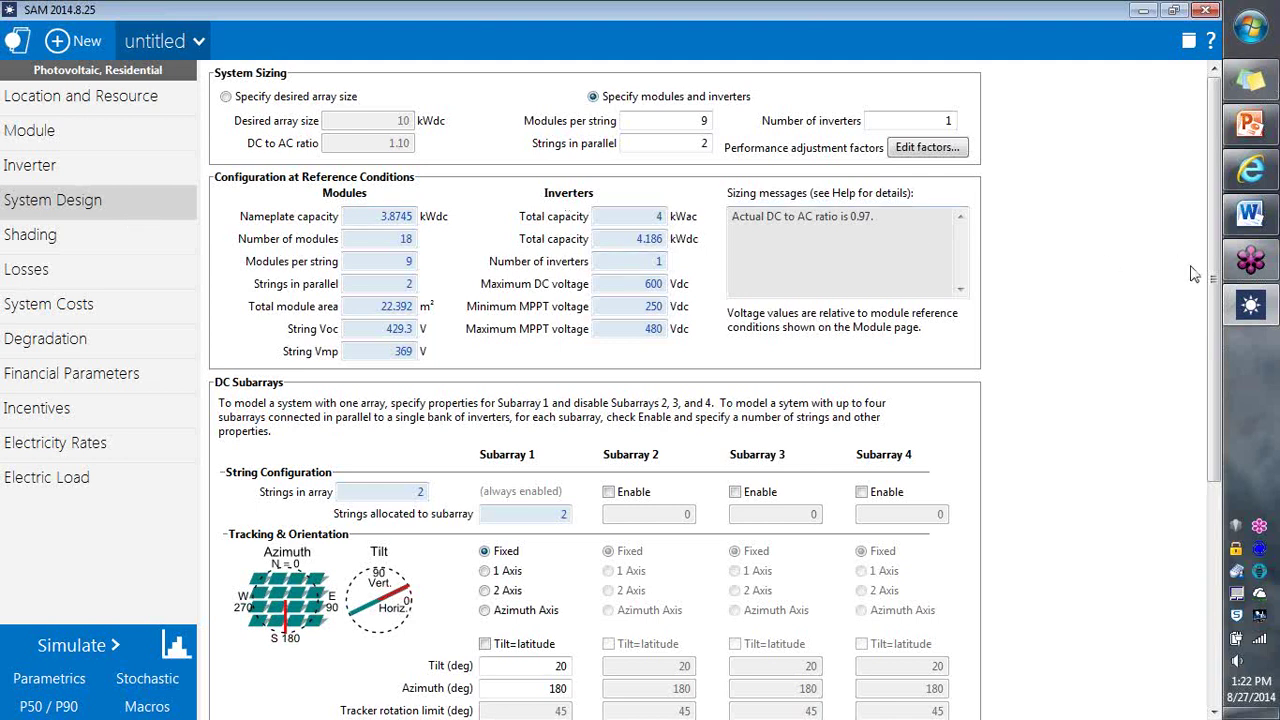
drag(1219, 370, 1223, 461)
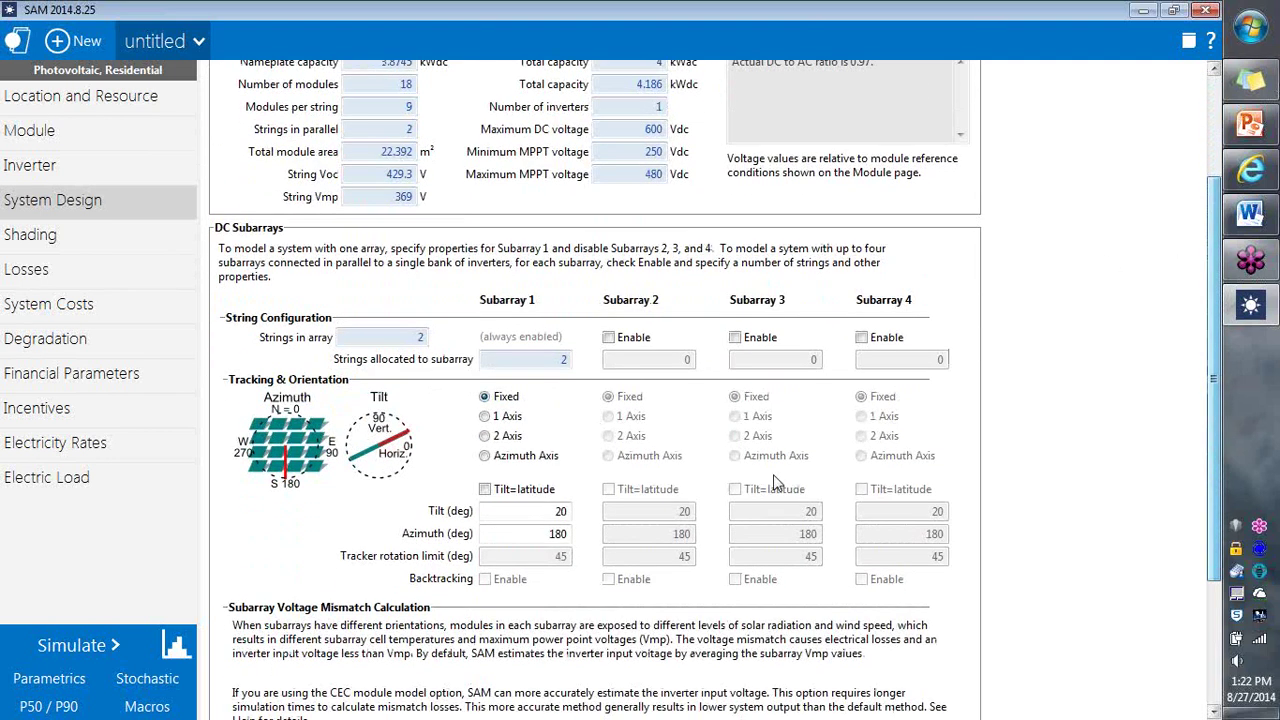
click(563, 511)
double_click(563, 511)
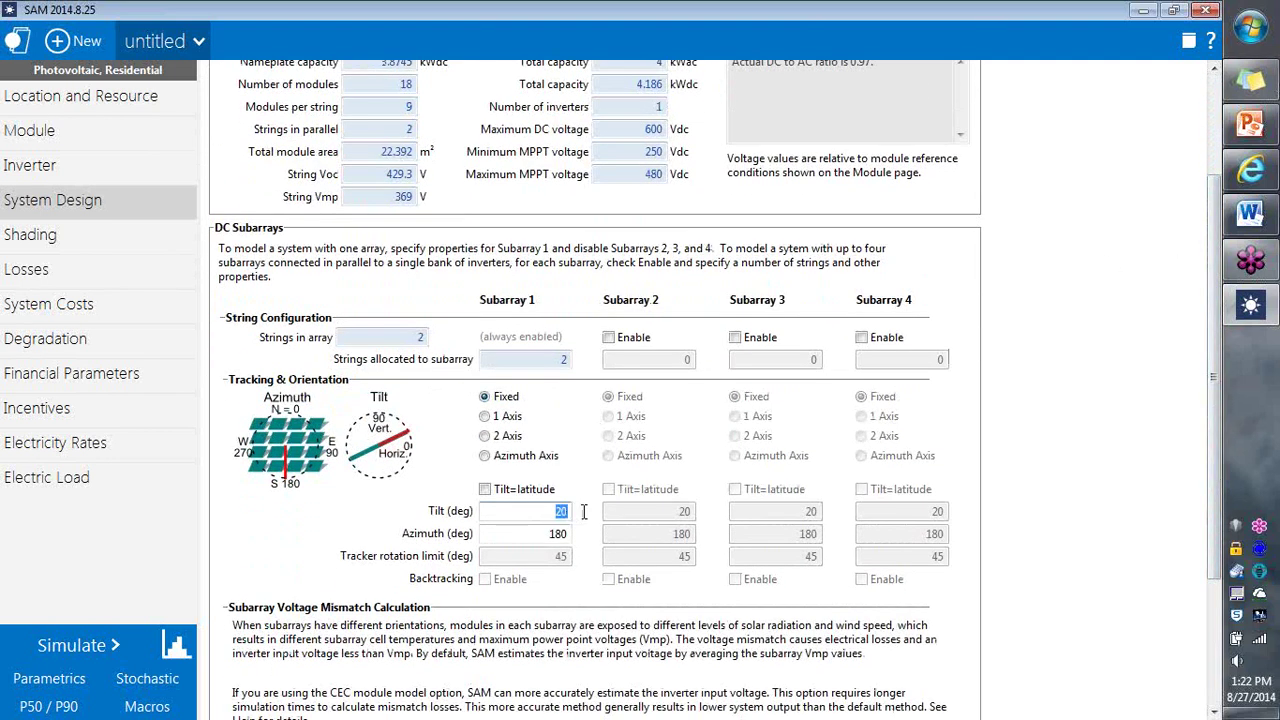
double_click(557, 534)
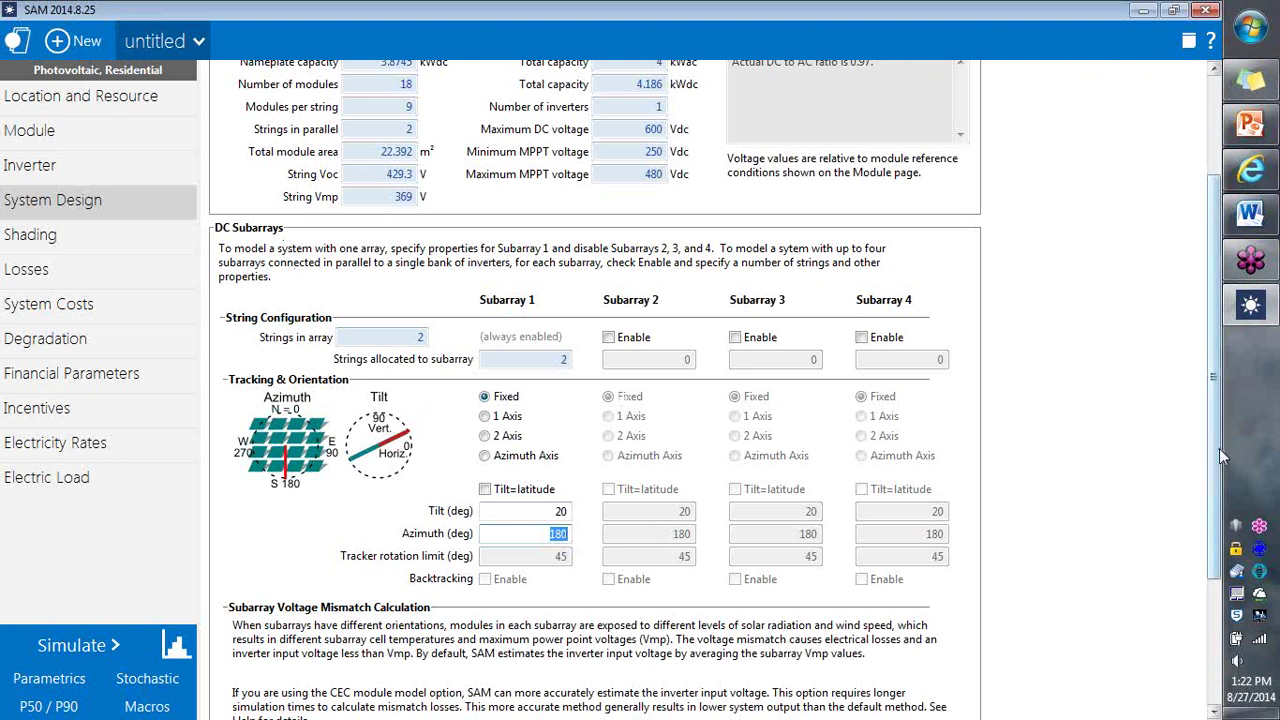
drag(1219, 448, 1216, 380)
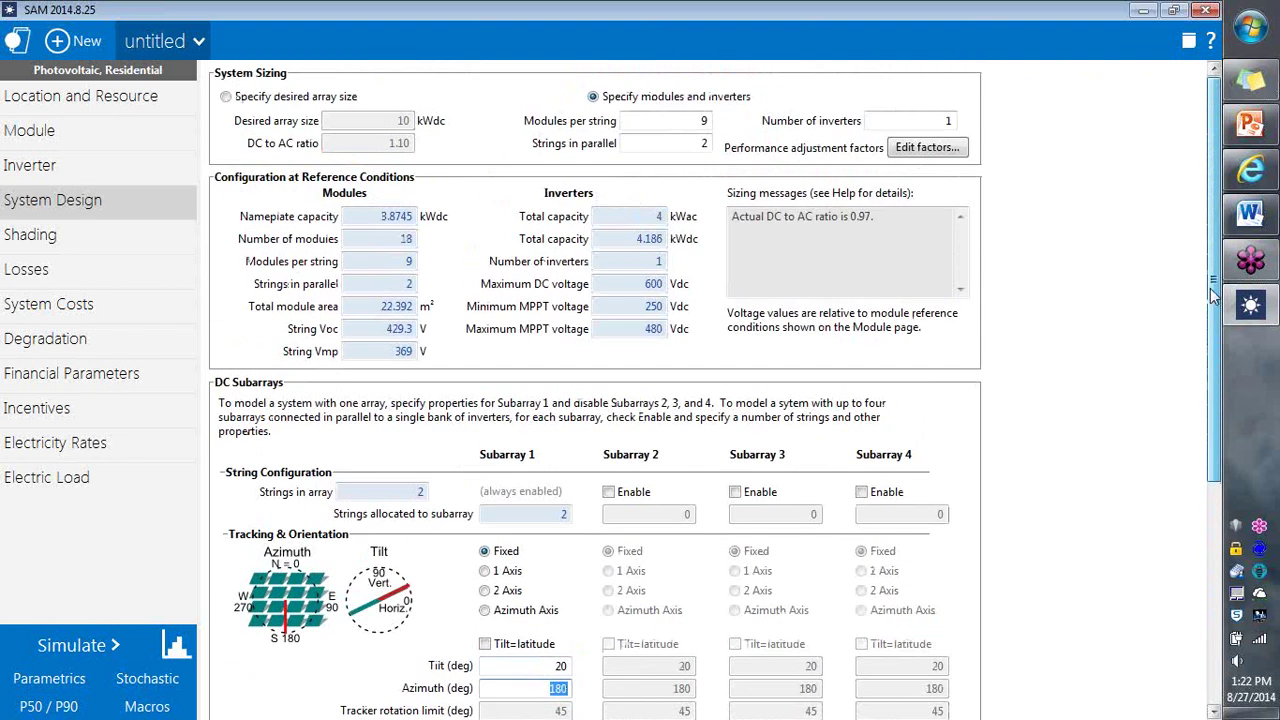
click(541, 666)
click(539, 689)
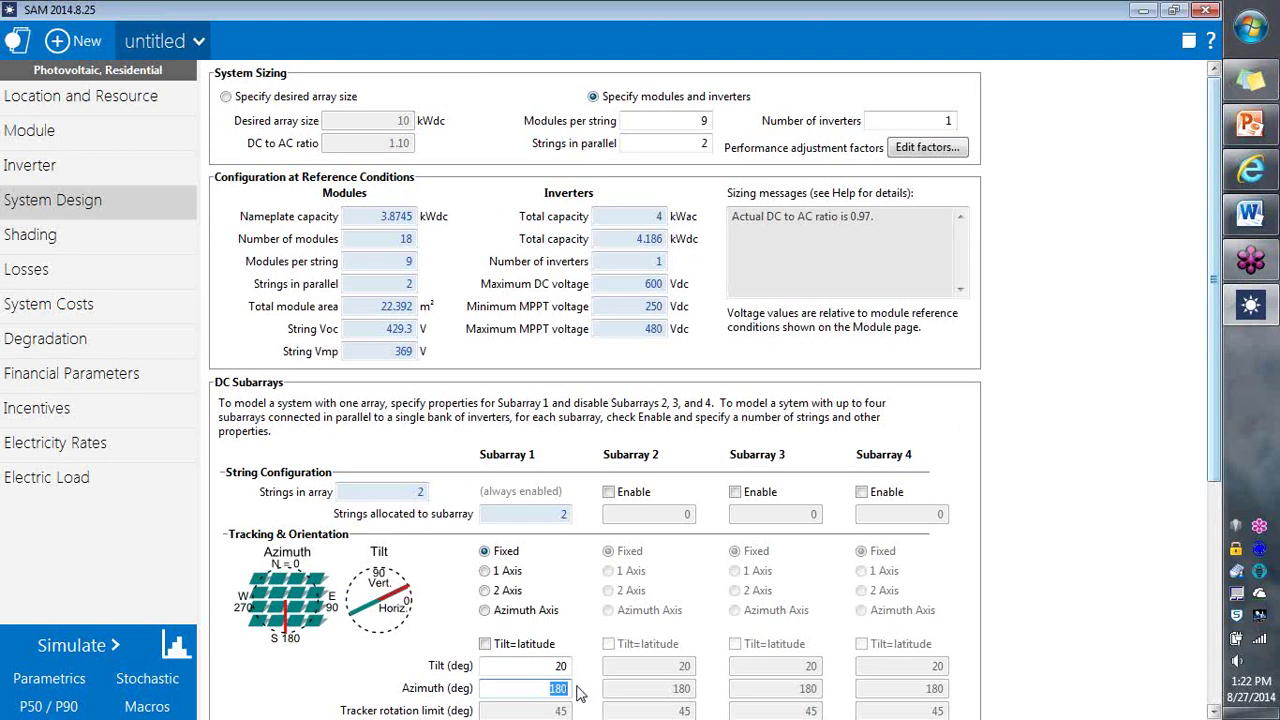
Step: On the Shading page, set Subarray 1 shading mode to None and open the shade calculator
click(157, 247)
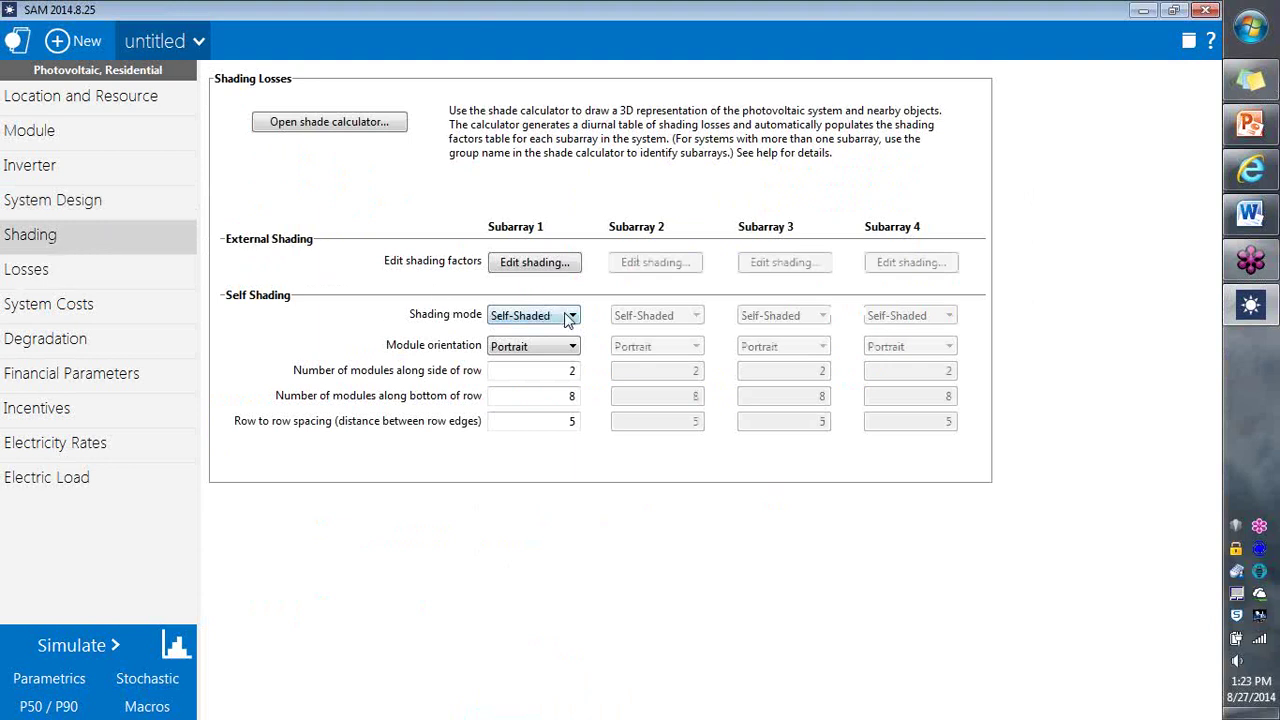
click(570, 316)
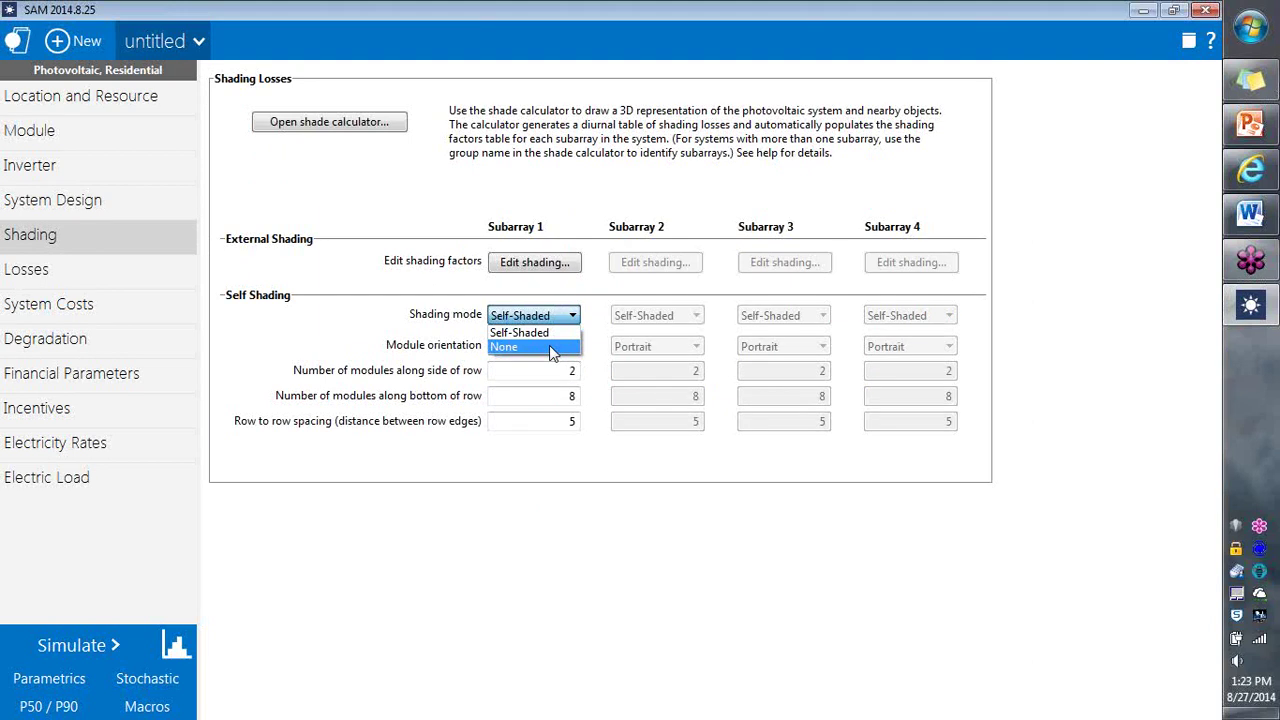
click(549, 345)
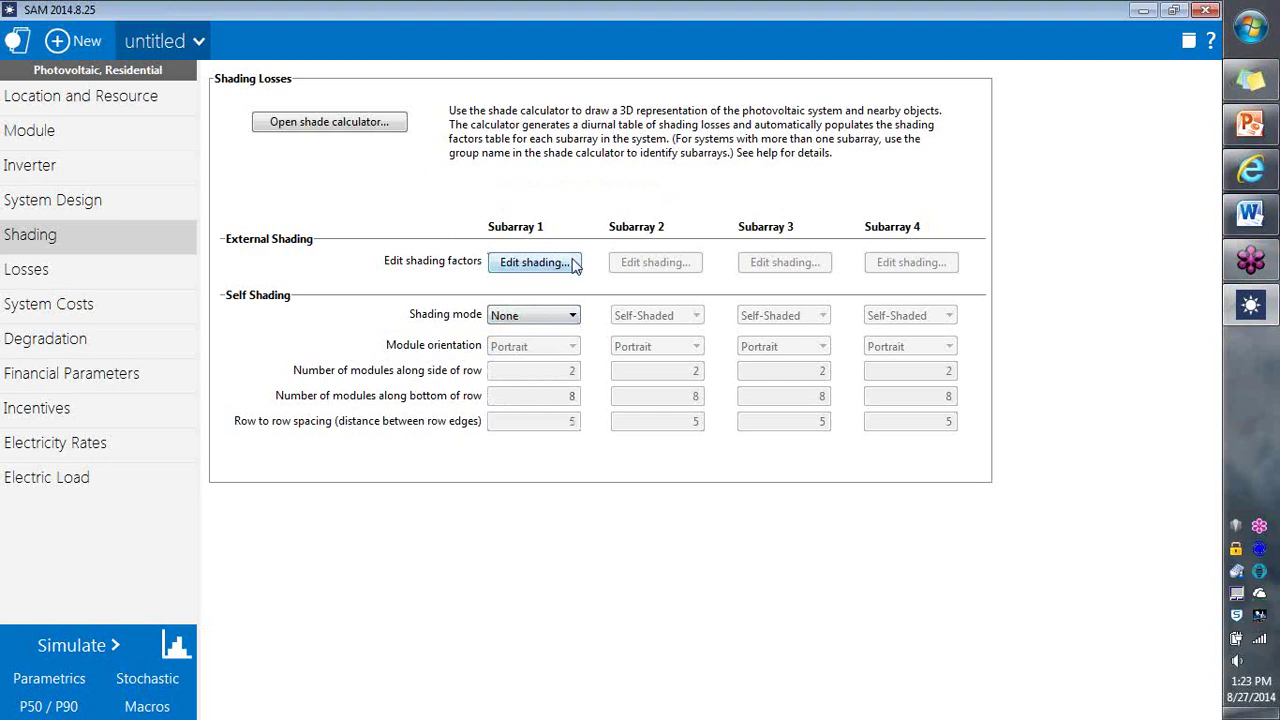
click(331, 131)
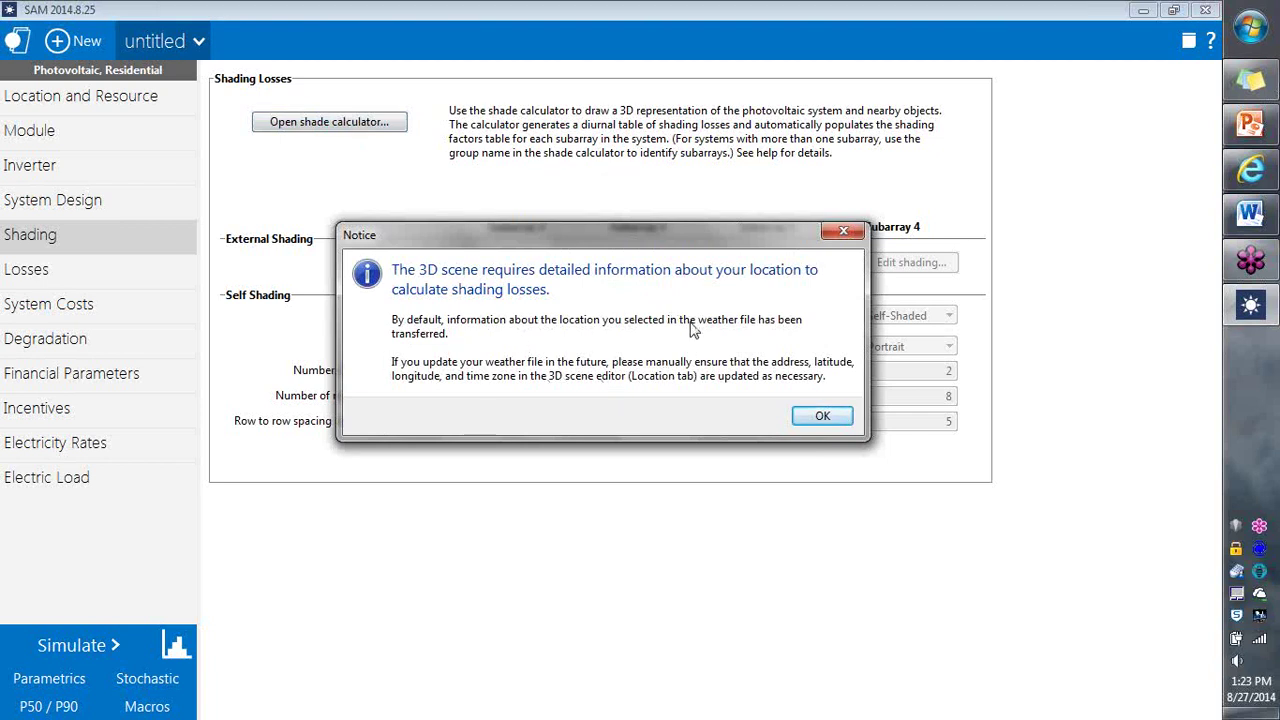
Step: Dismiss the location notice, enlarge the scene editor, and show location settings with time zone -7
click(822, 416)
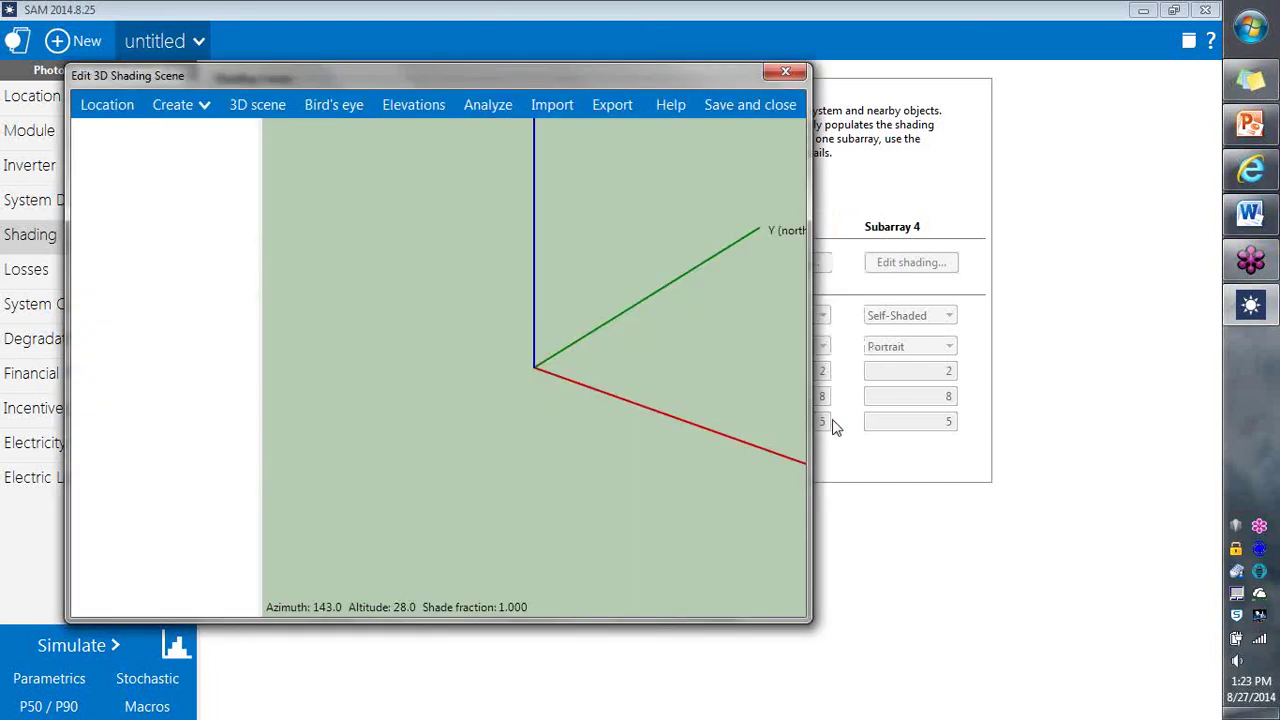
drag(806, 621, 1130, 689)
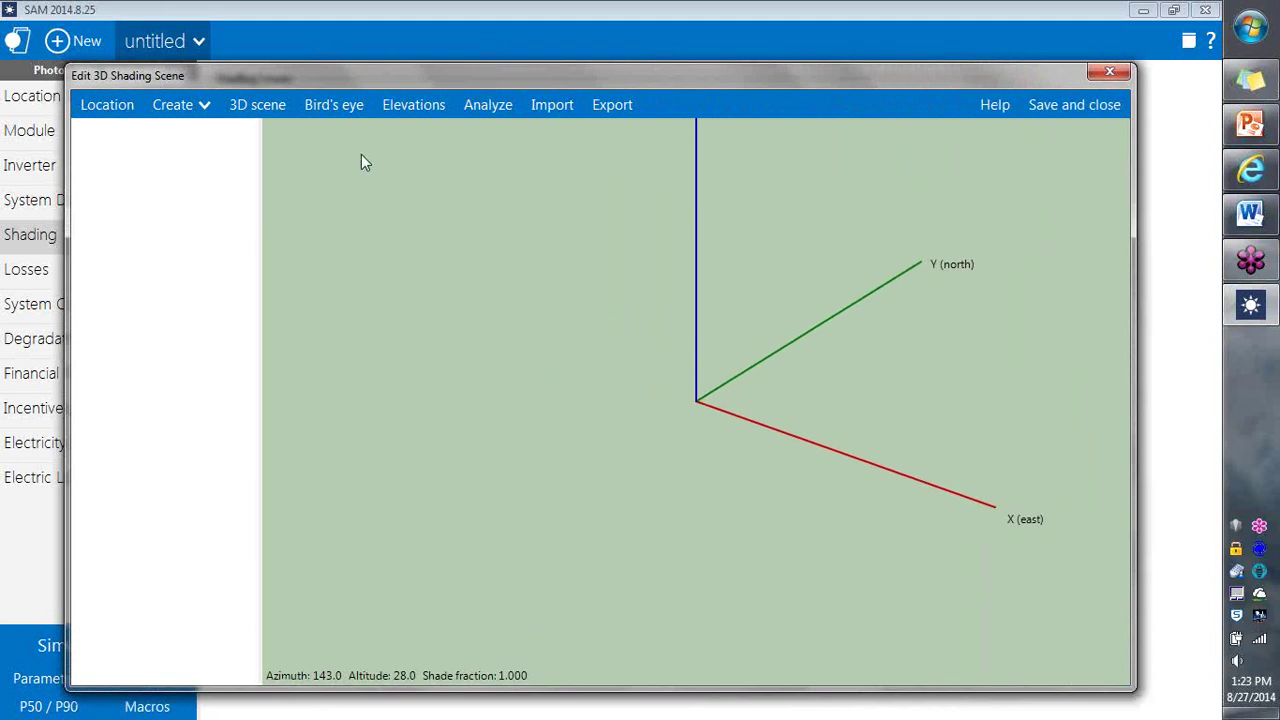
click(122, 118)
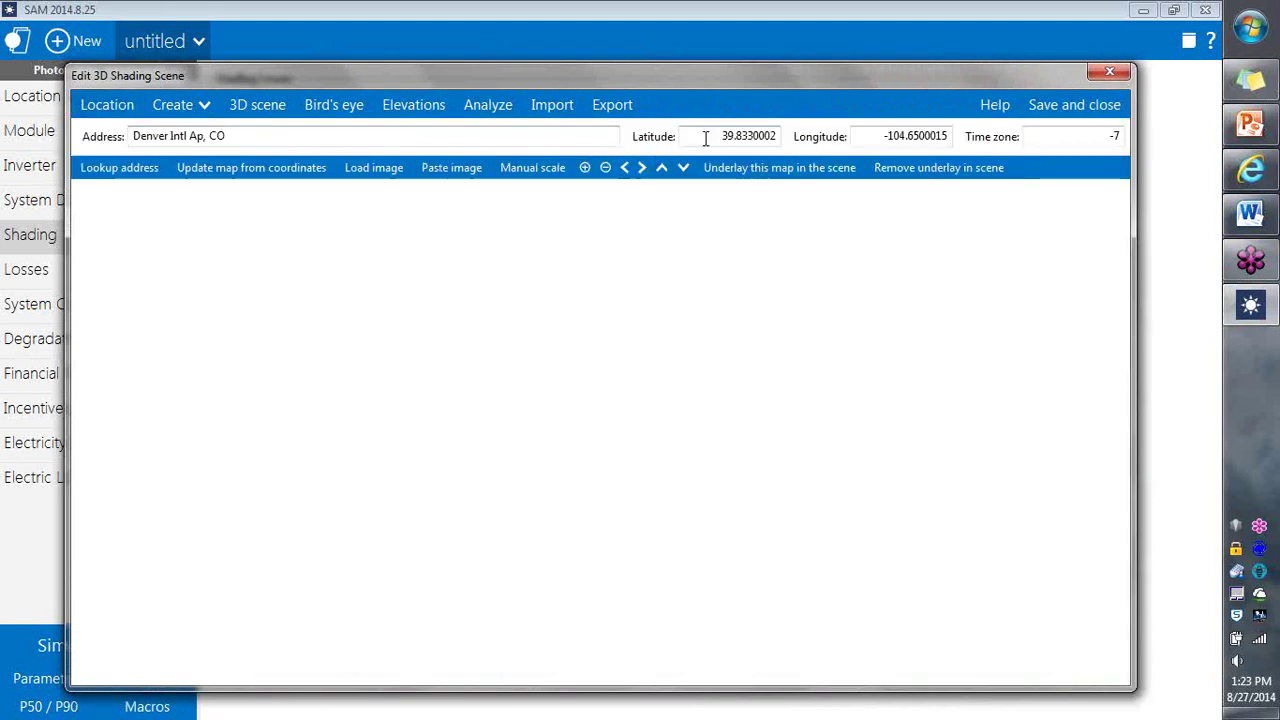
click(340, 136)
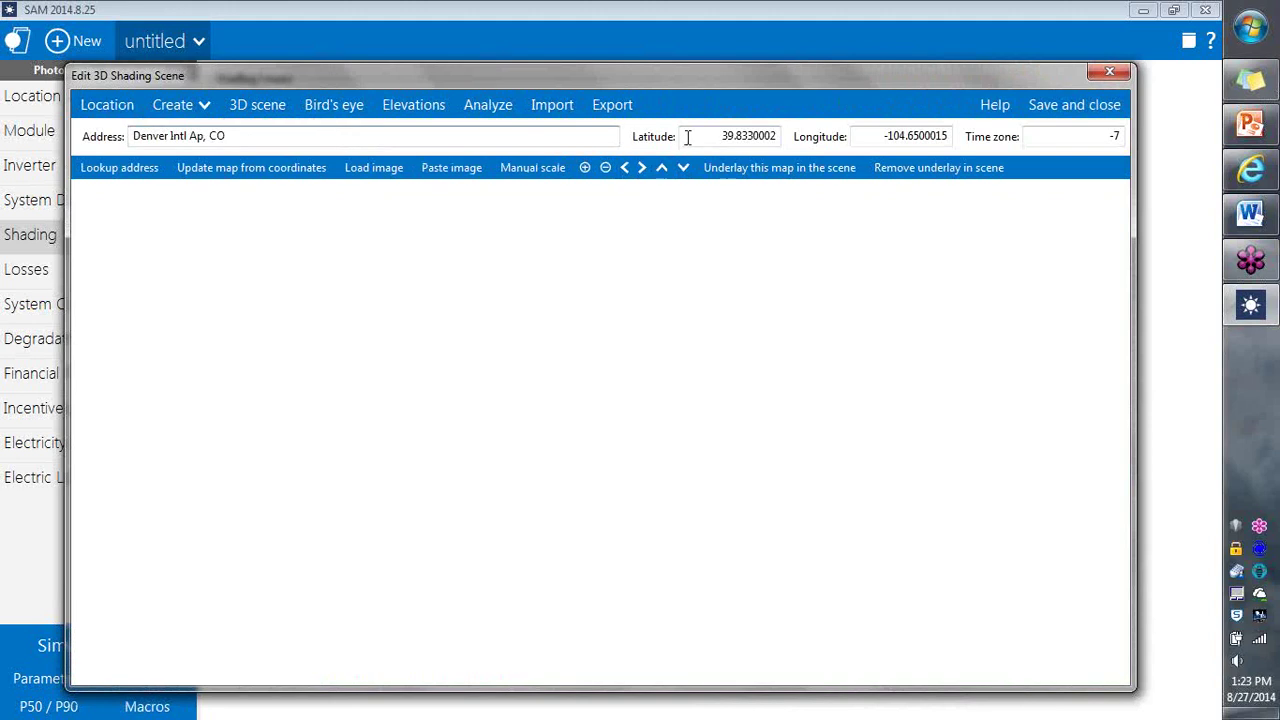
drag(1042, 143, 1125, 138)
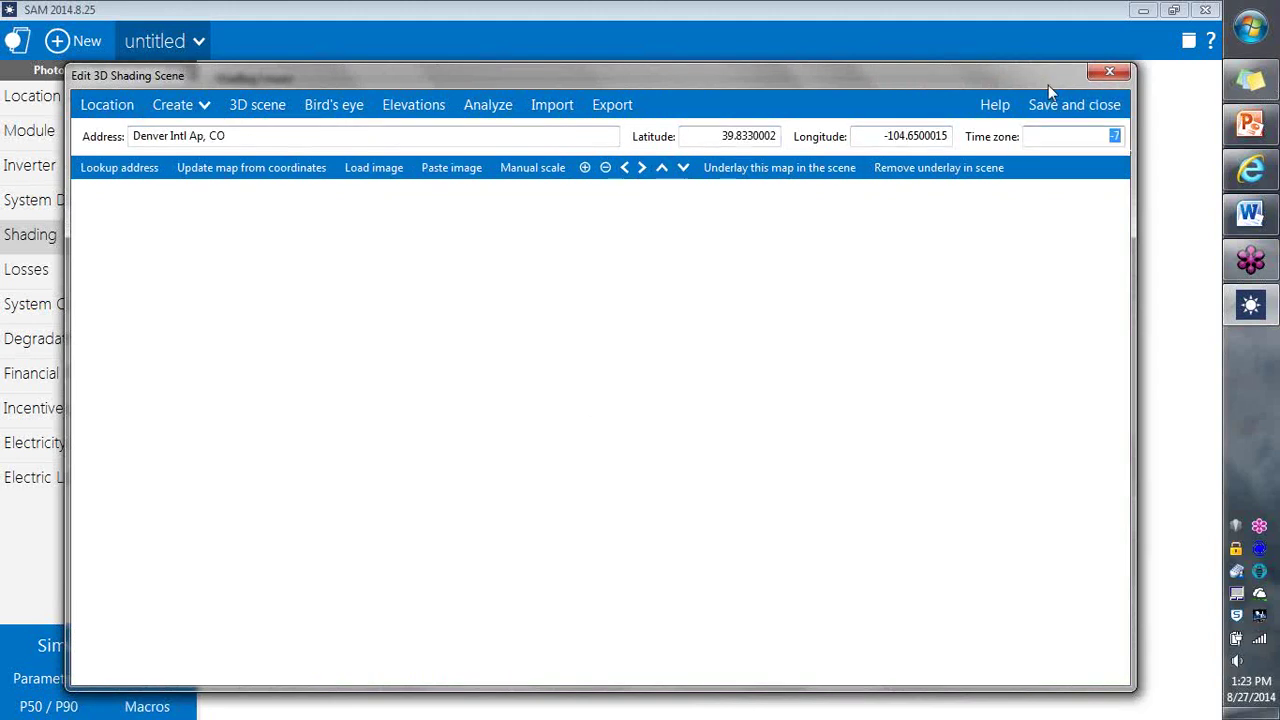
drag(989, 76, 946, 22)
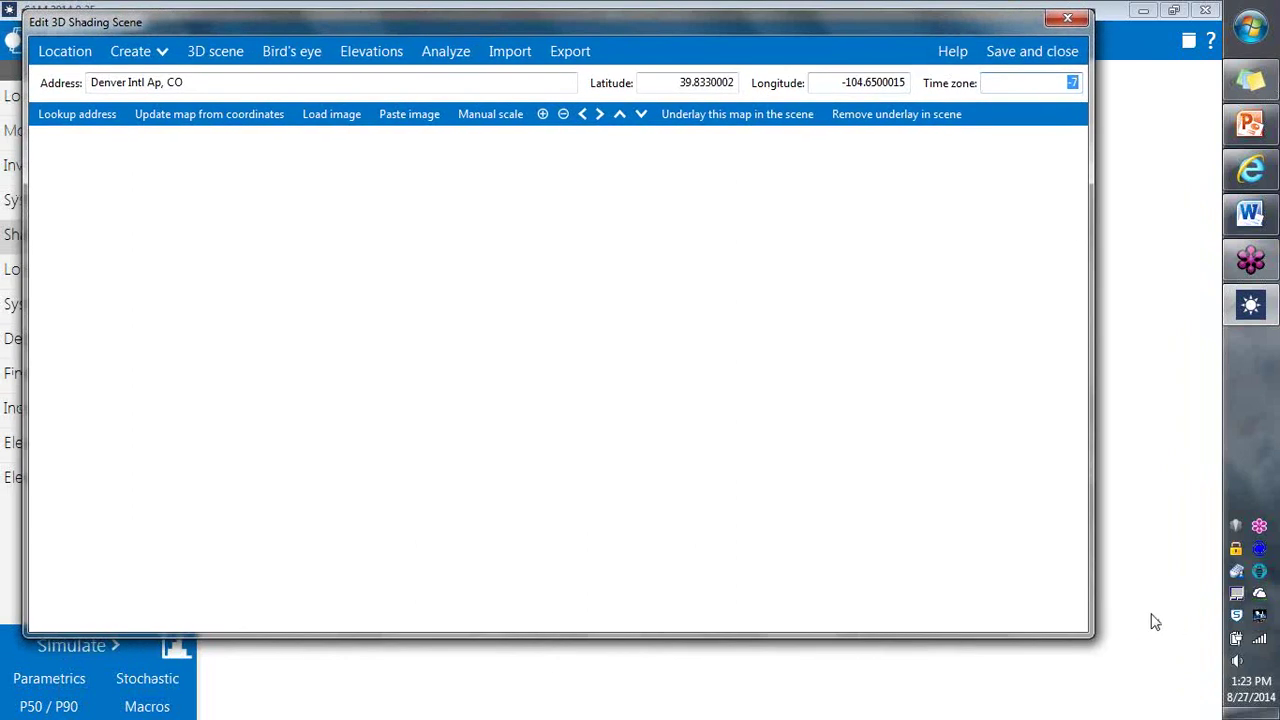
drag(1092, 634, 1183, 711)
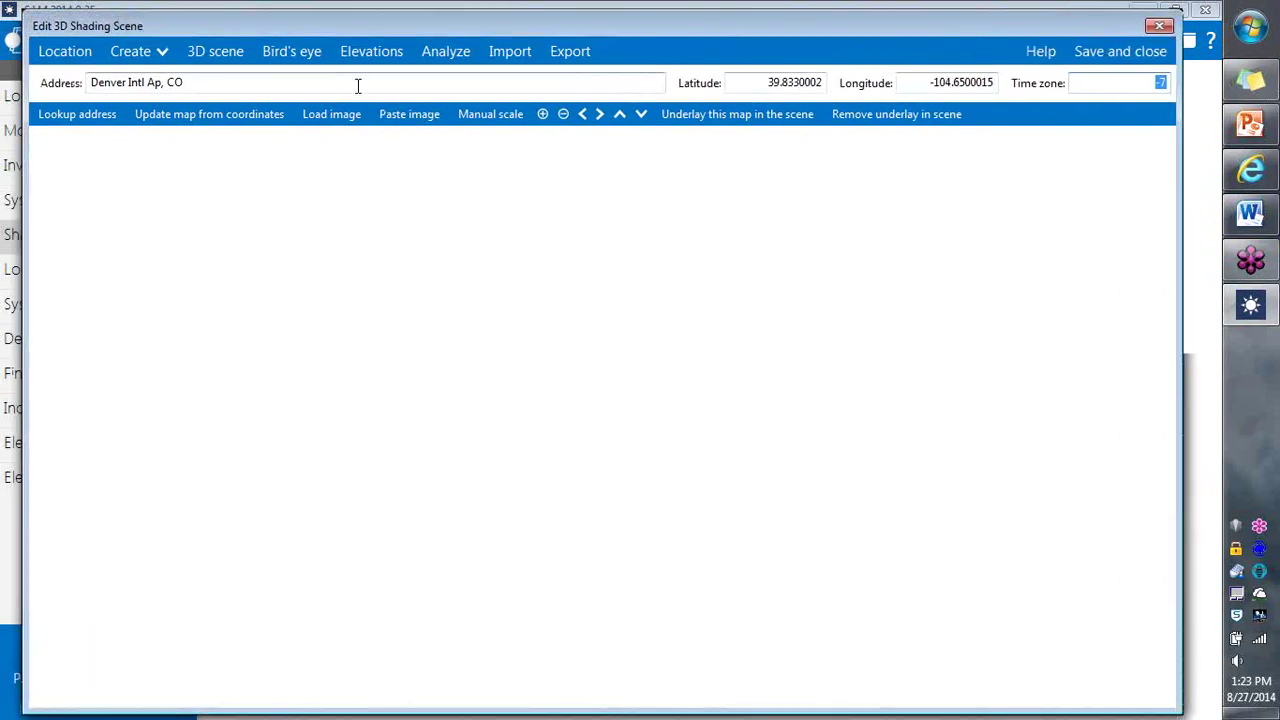
drag(383, 86, 30, 67)
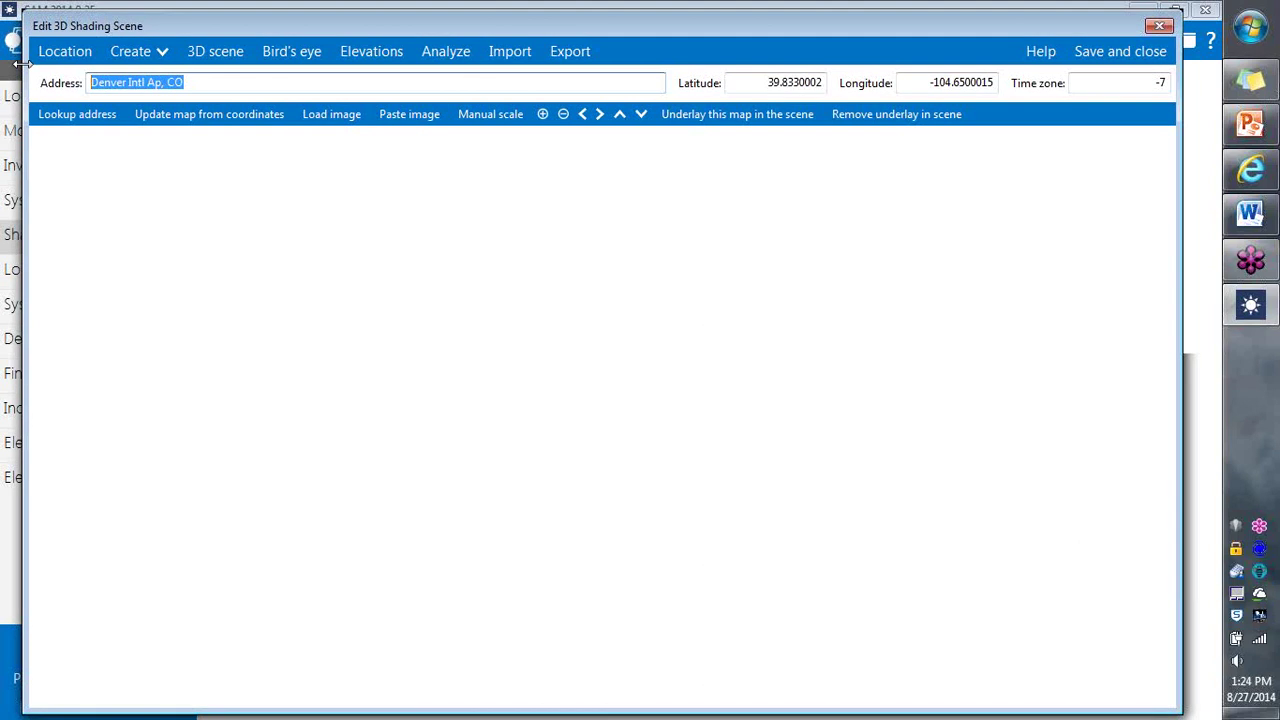
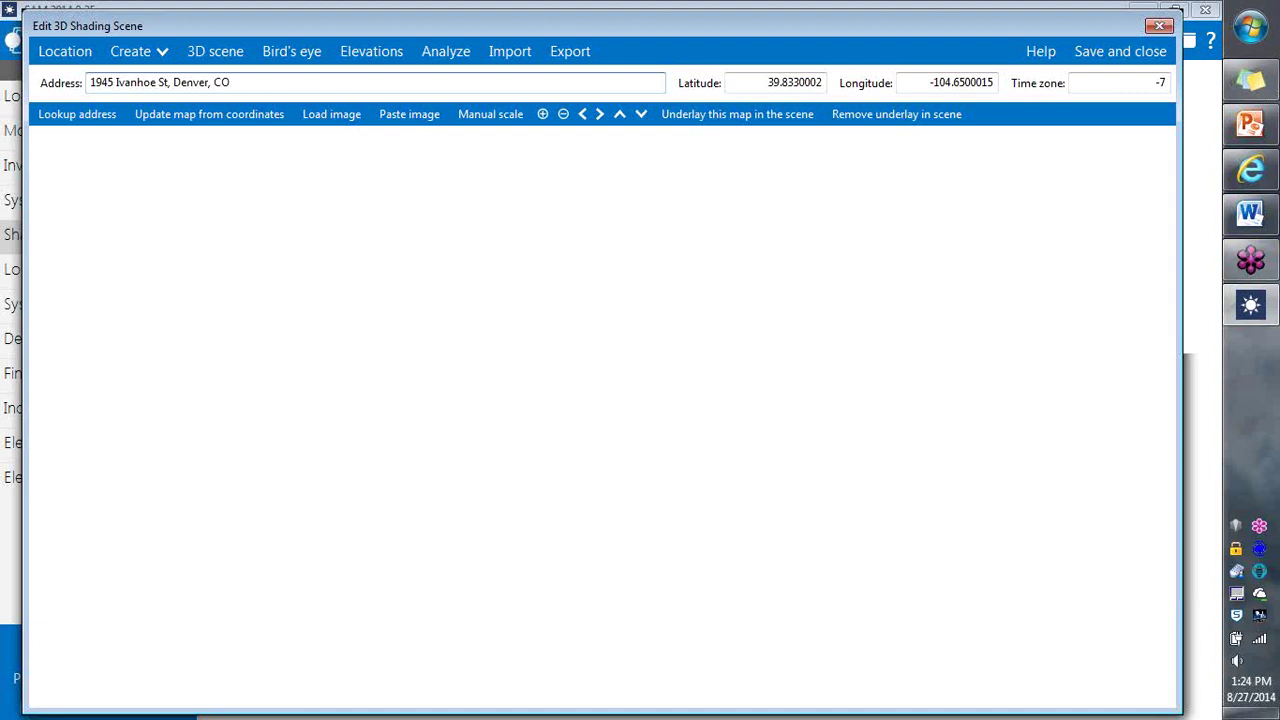
key(Return)
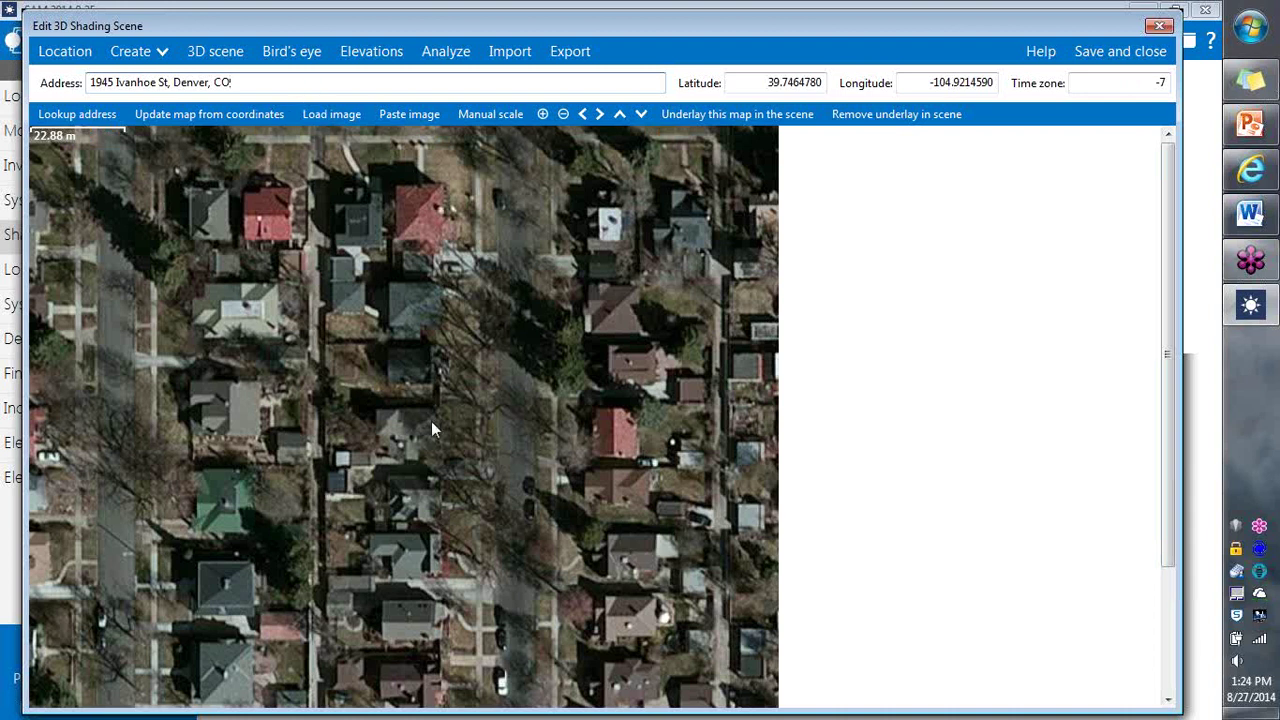
drag(1167, 272, 1170, 335)
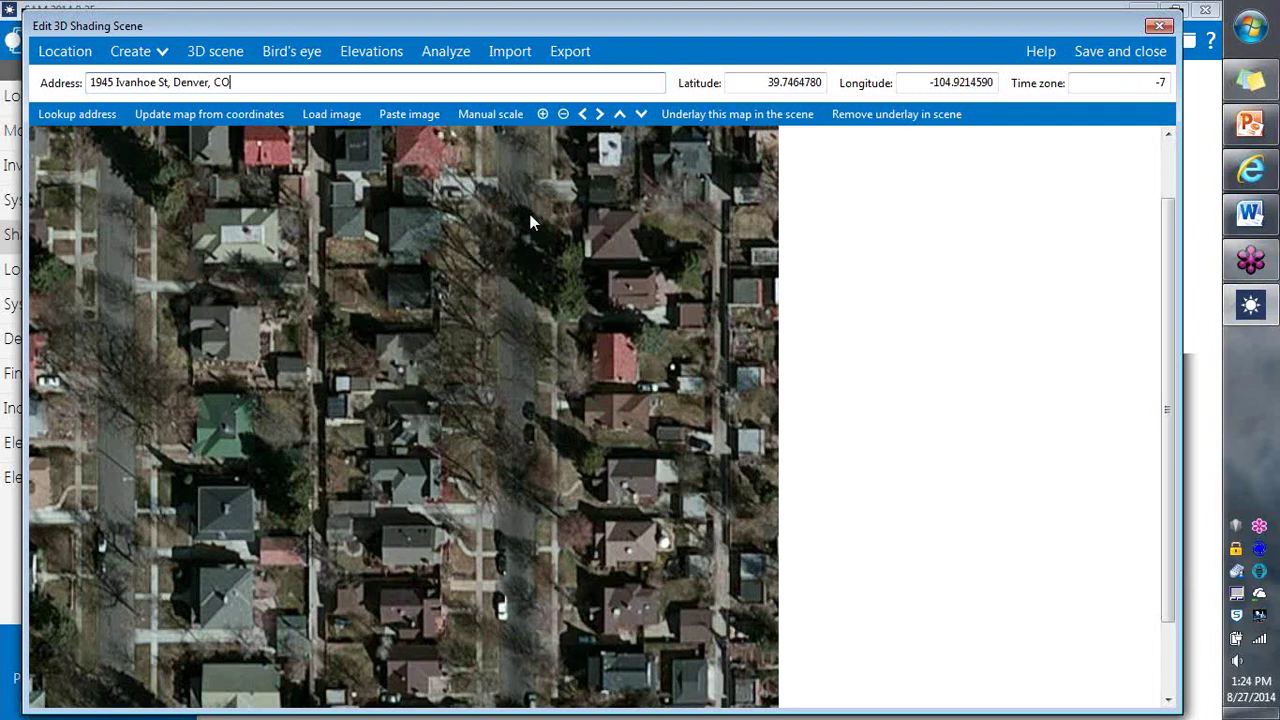
click(544, 118)
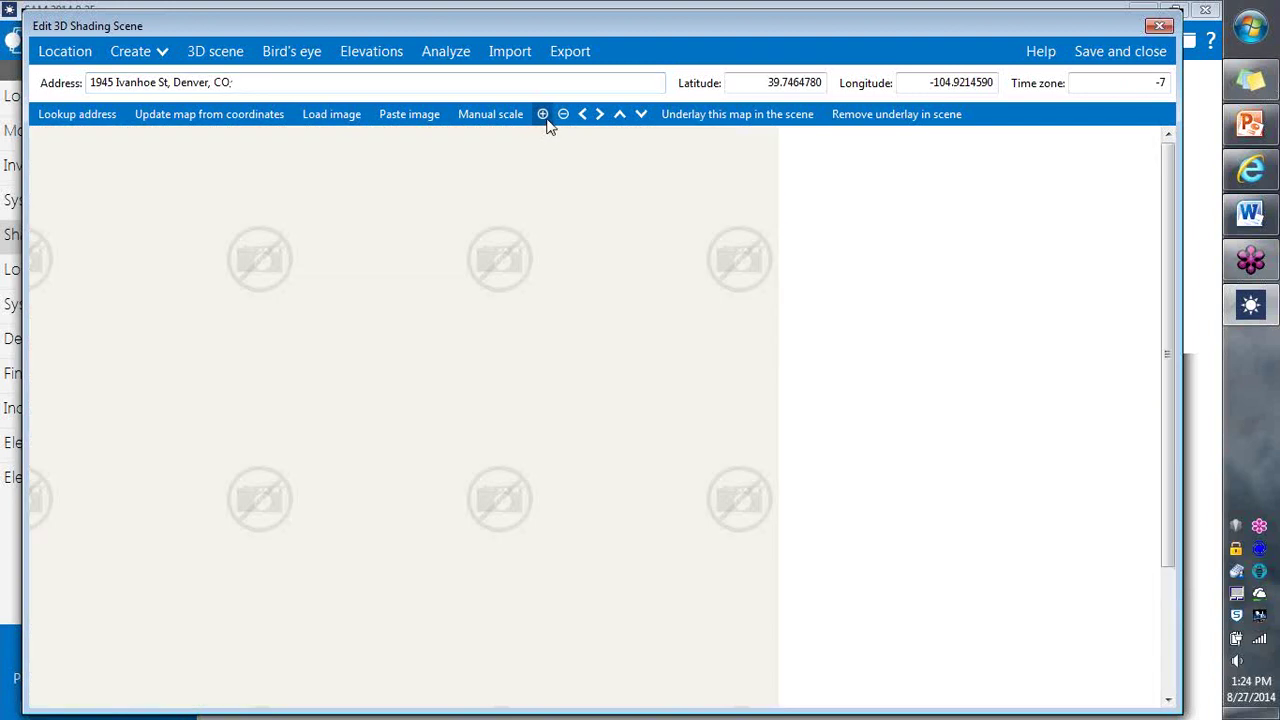
click(563, 116)
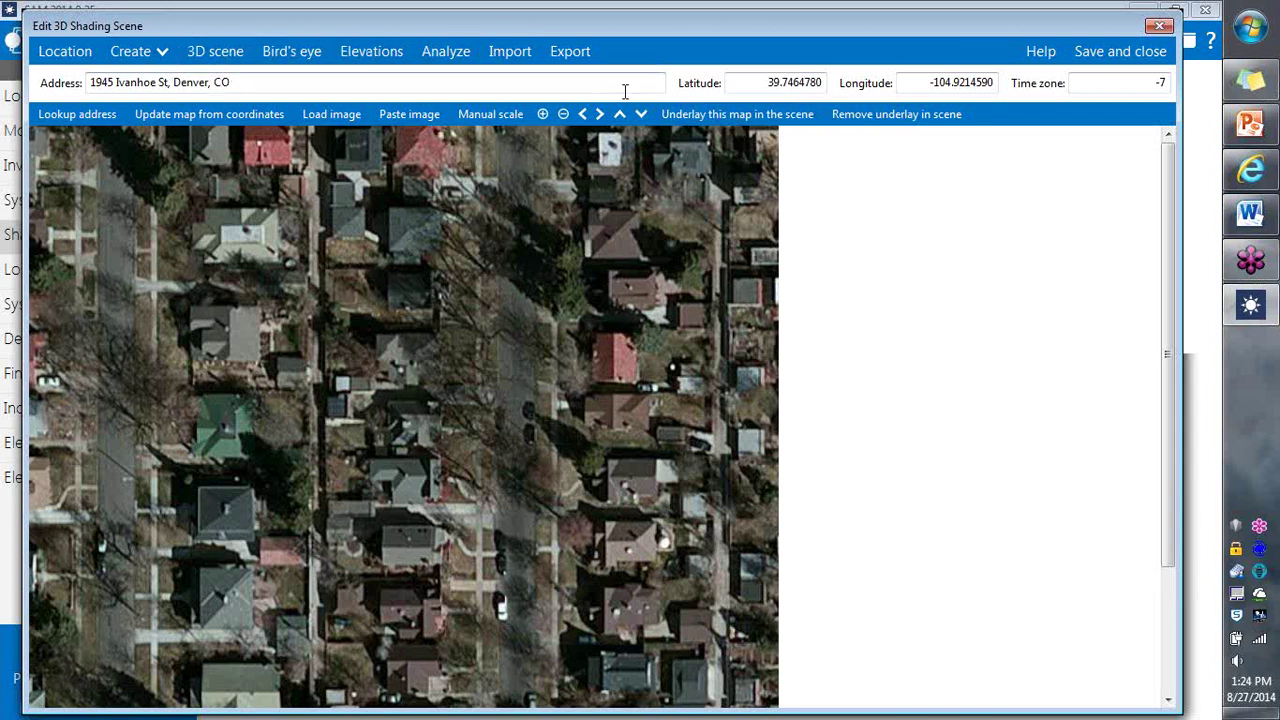
Step: Underlay the Ivanhoe St aerial map in the scene and frame the view around the origin house
click(688, 115)
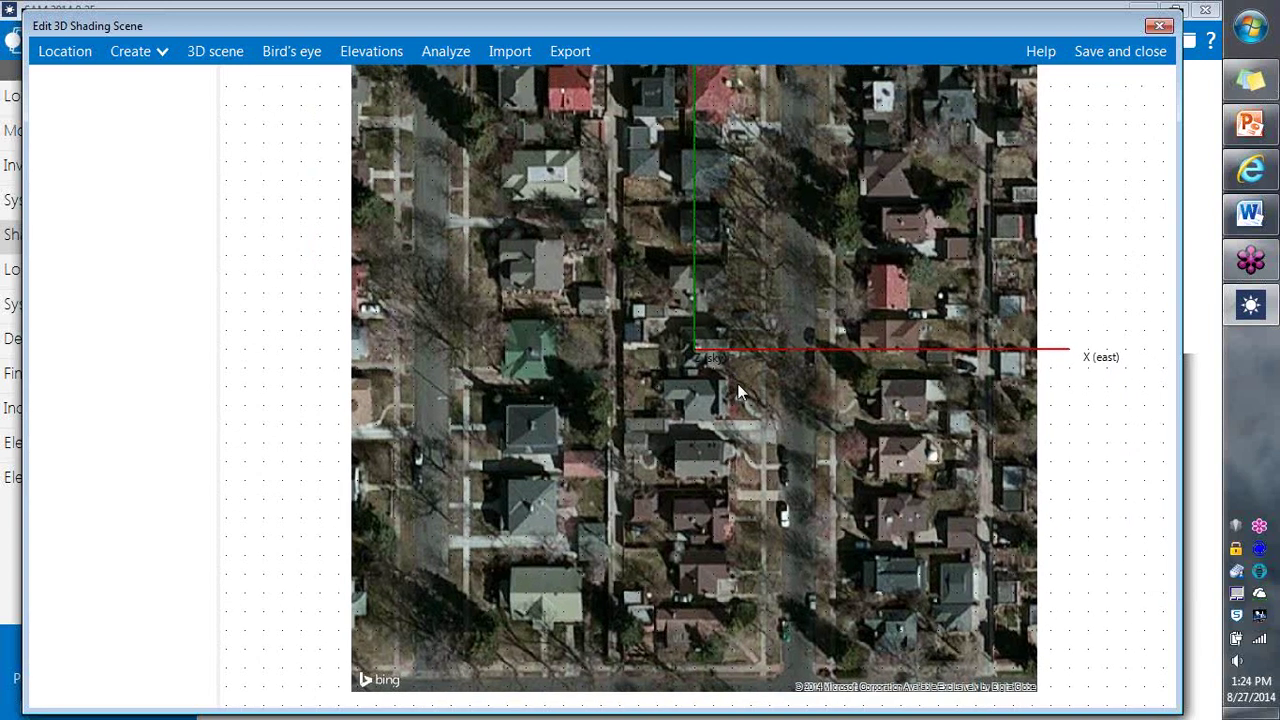
scroll(716, 360, down, 5)
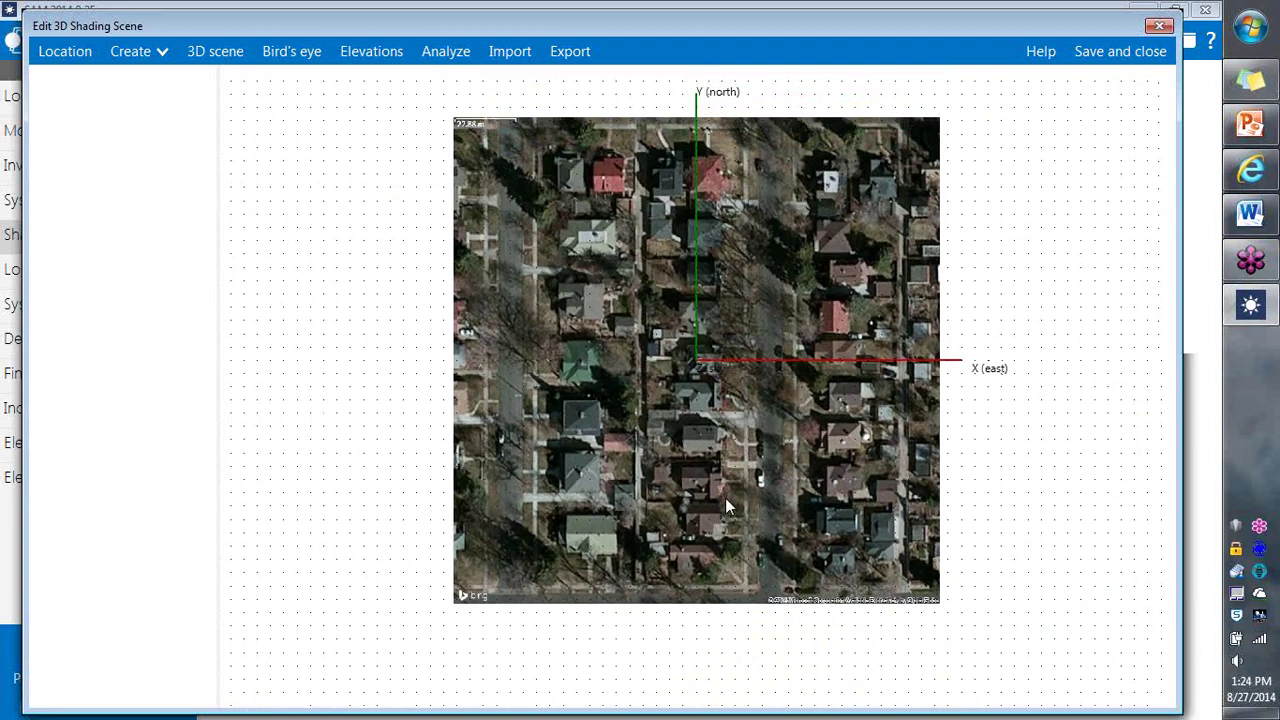
scroll(733, 492, up, 5)
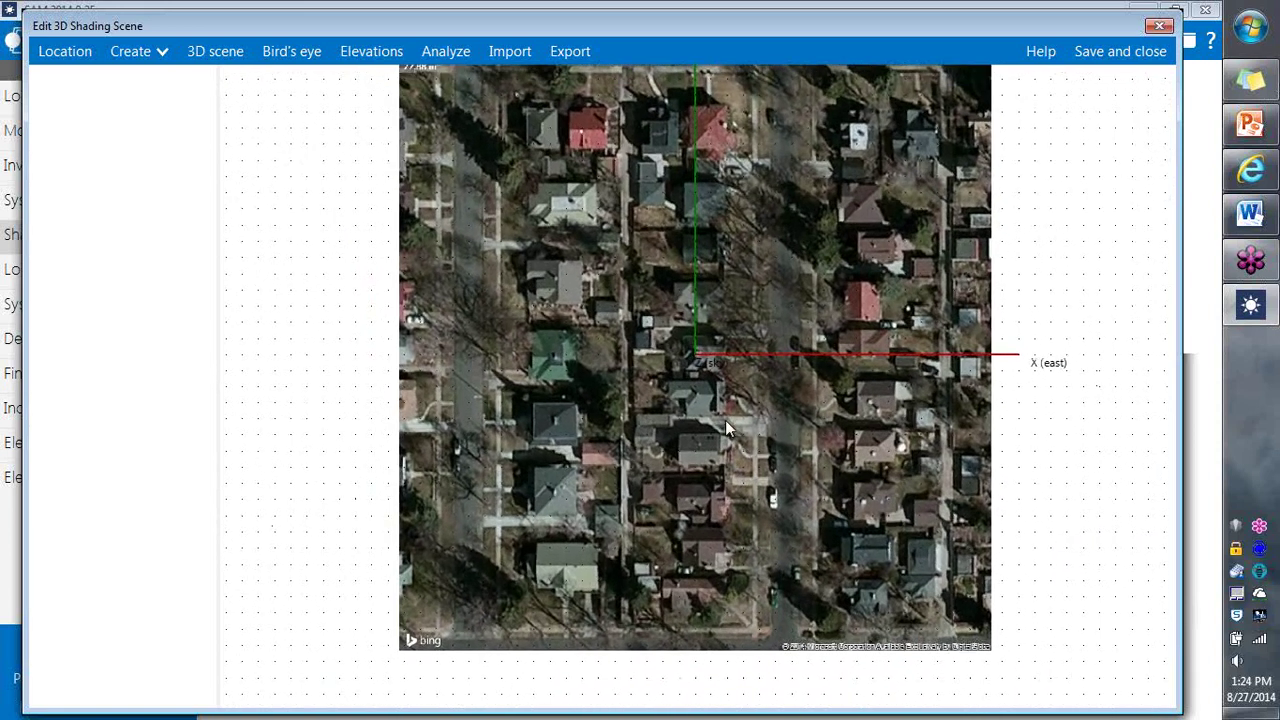
scroll(720, 395, down, 1)
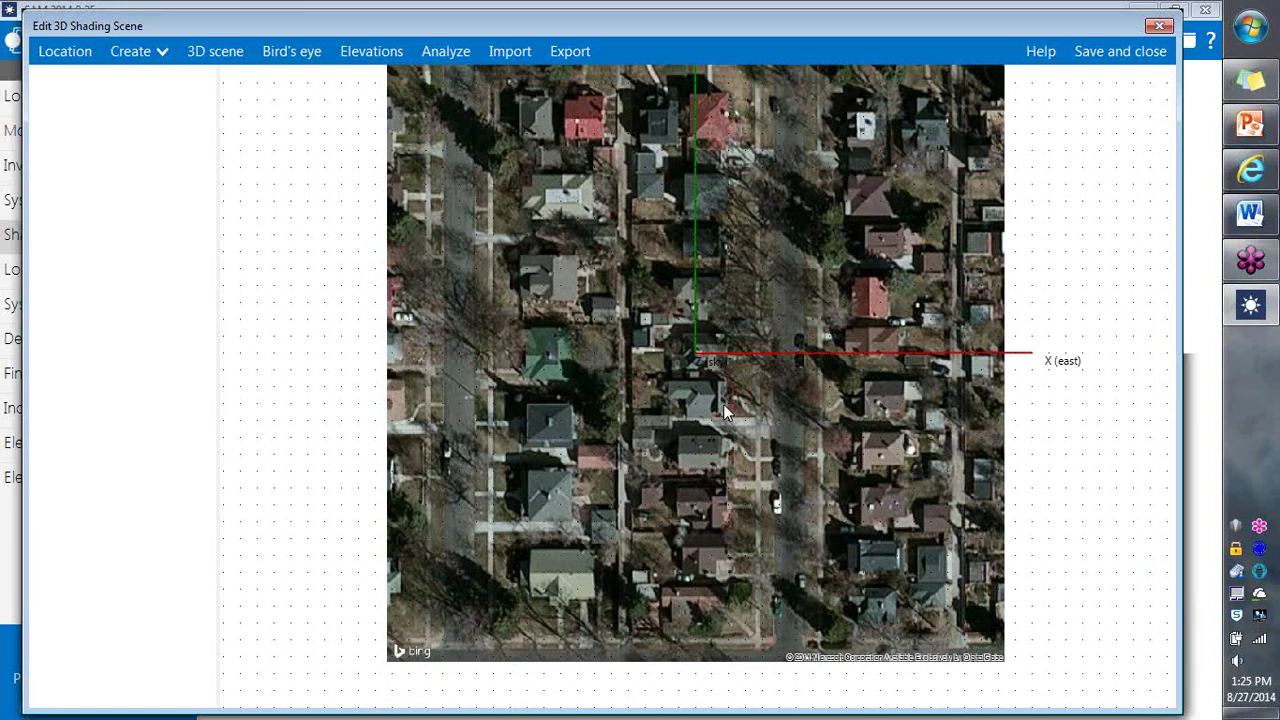
drag(723, 371, 722, 404)
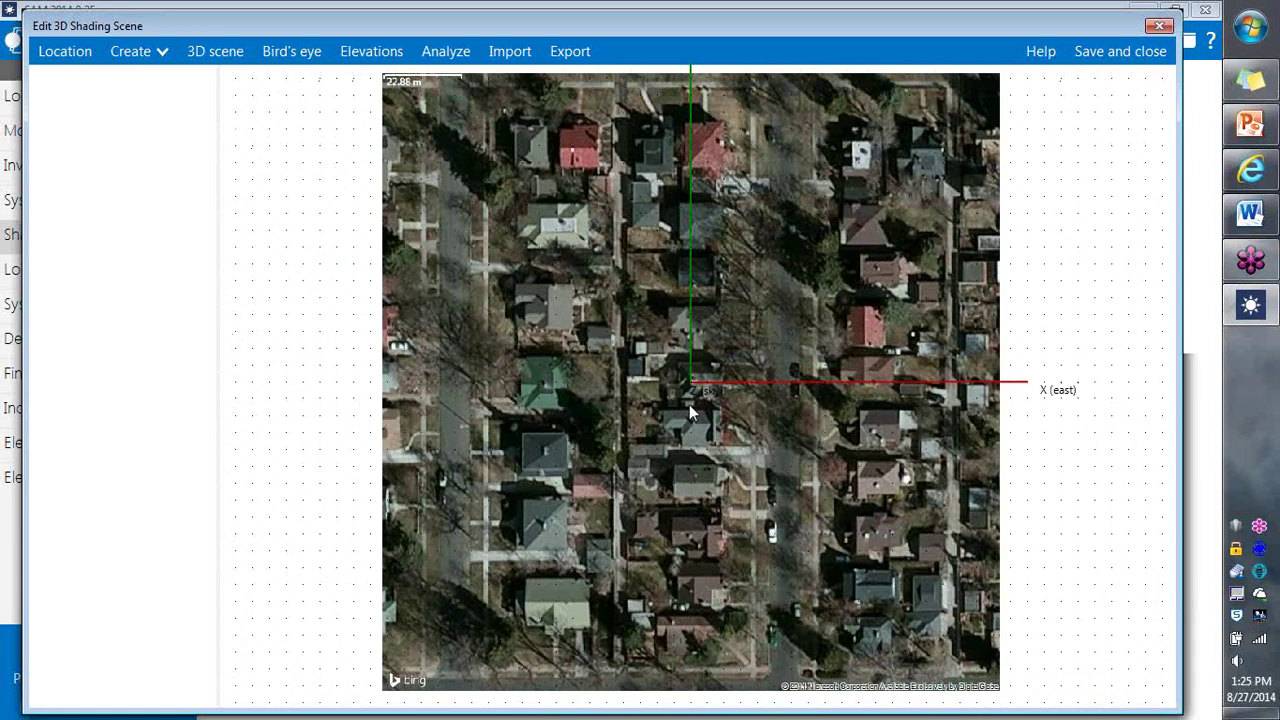
scroll(689, 404, up, 3)
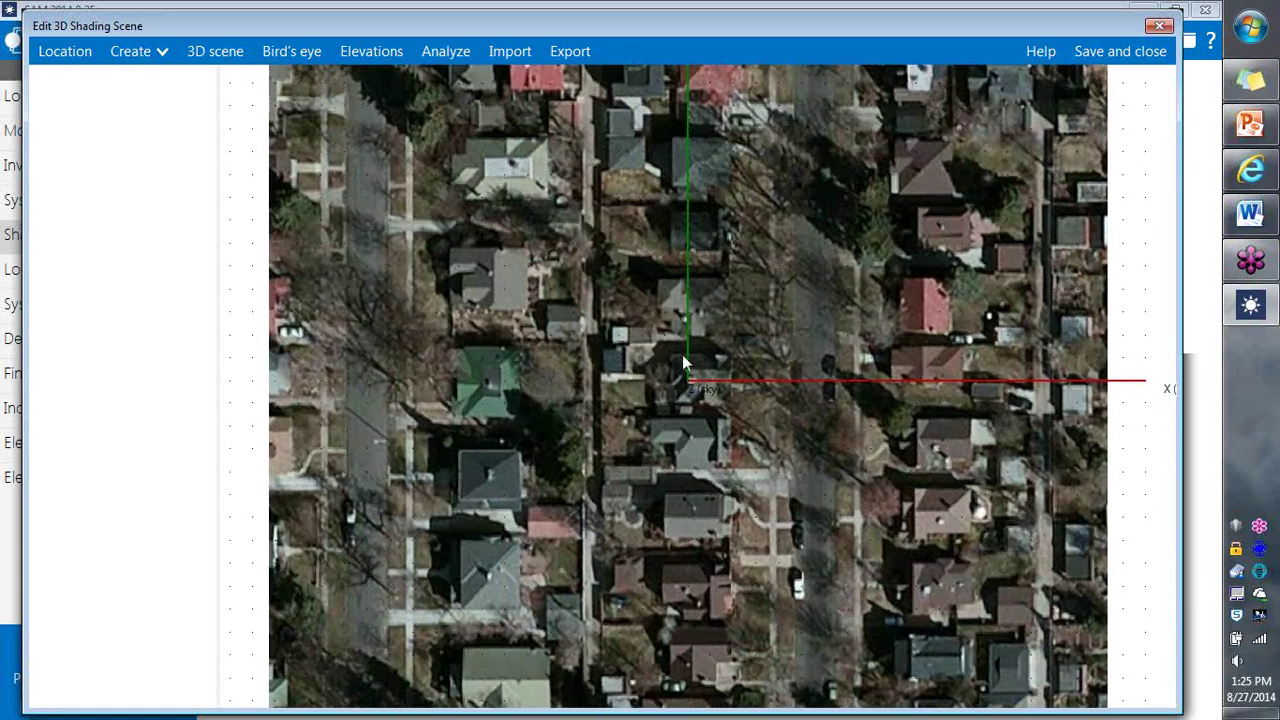
scroll(684, 310, up, 4)
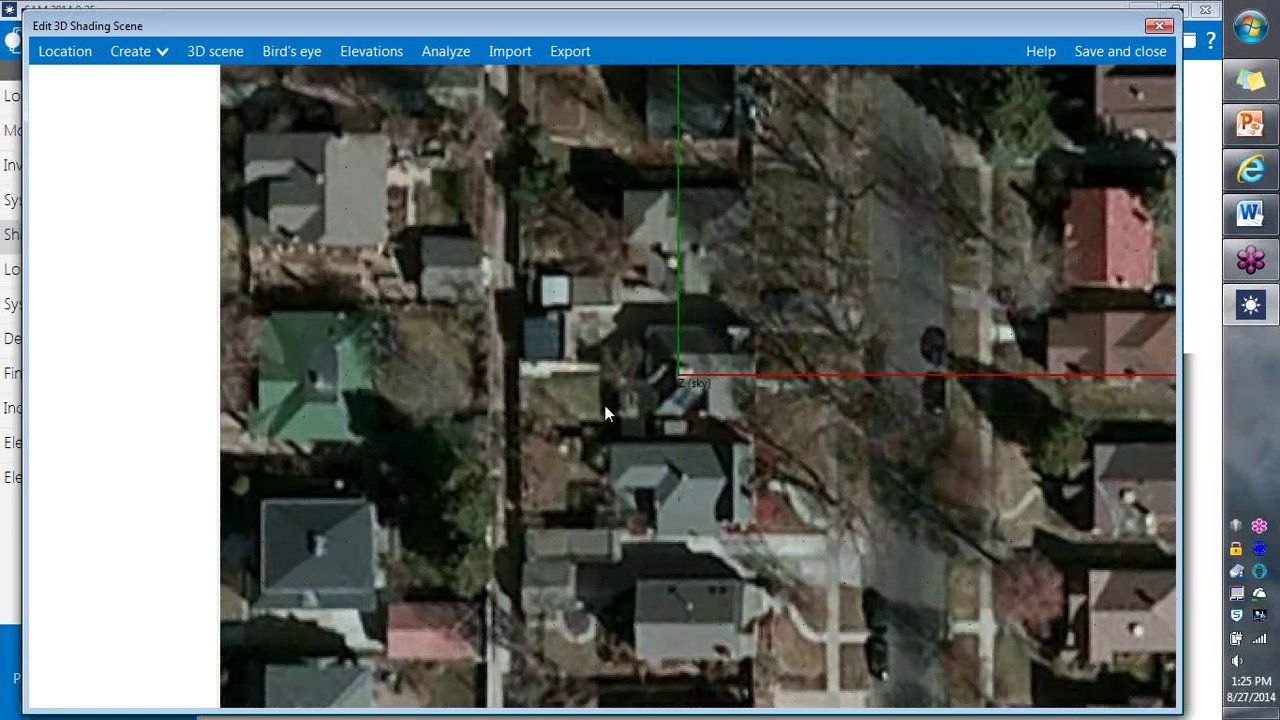
drag(610, 414, 674, 471)
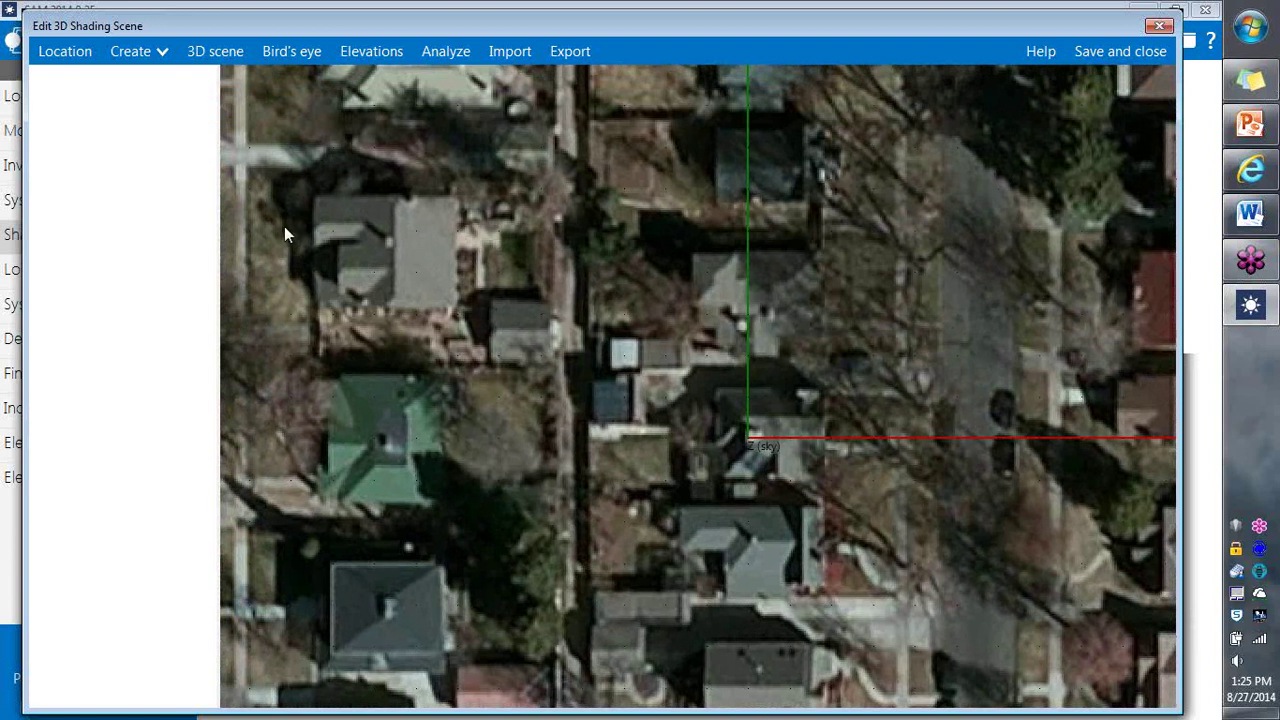
Step: Add a 15×15×15 box and move it west to X -19.25, Y 2
click(161, 52)
click(166, 107)
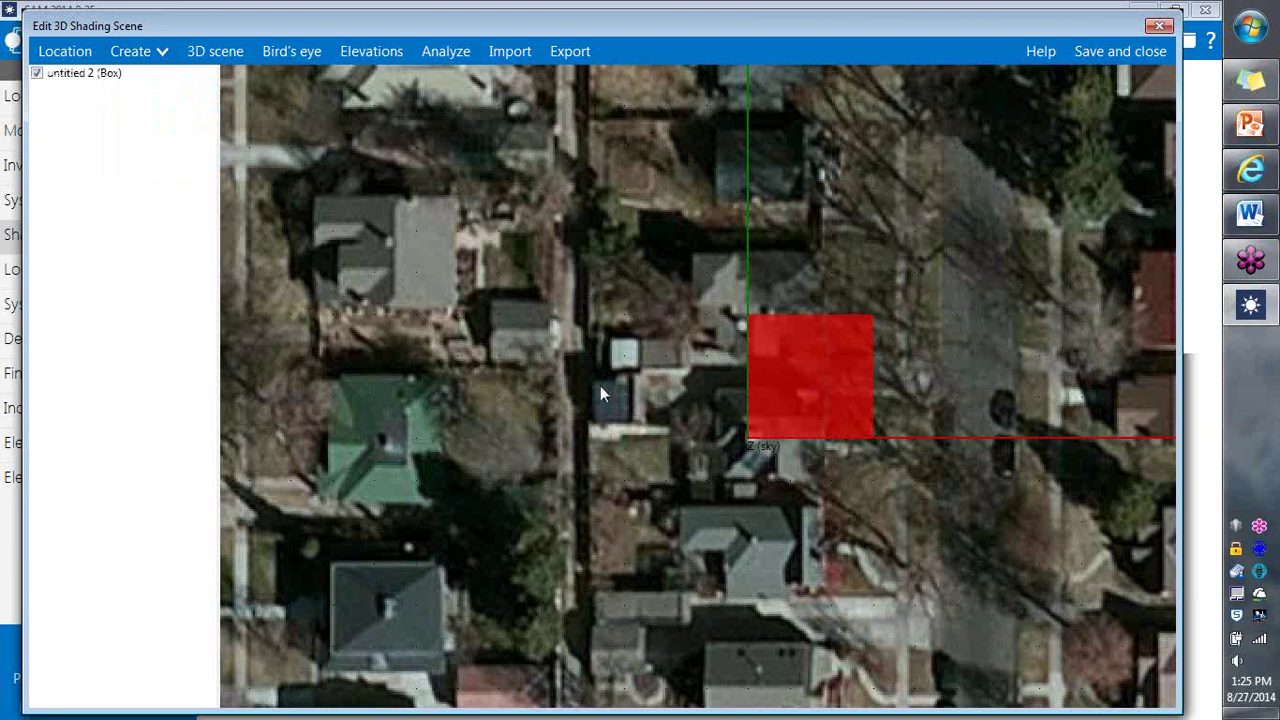
click(786, 408)
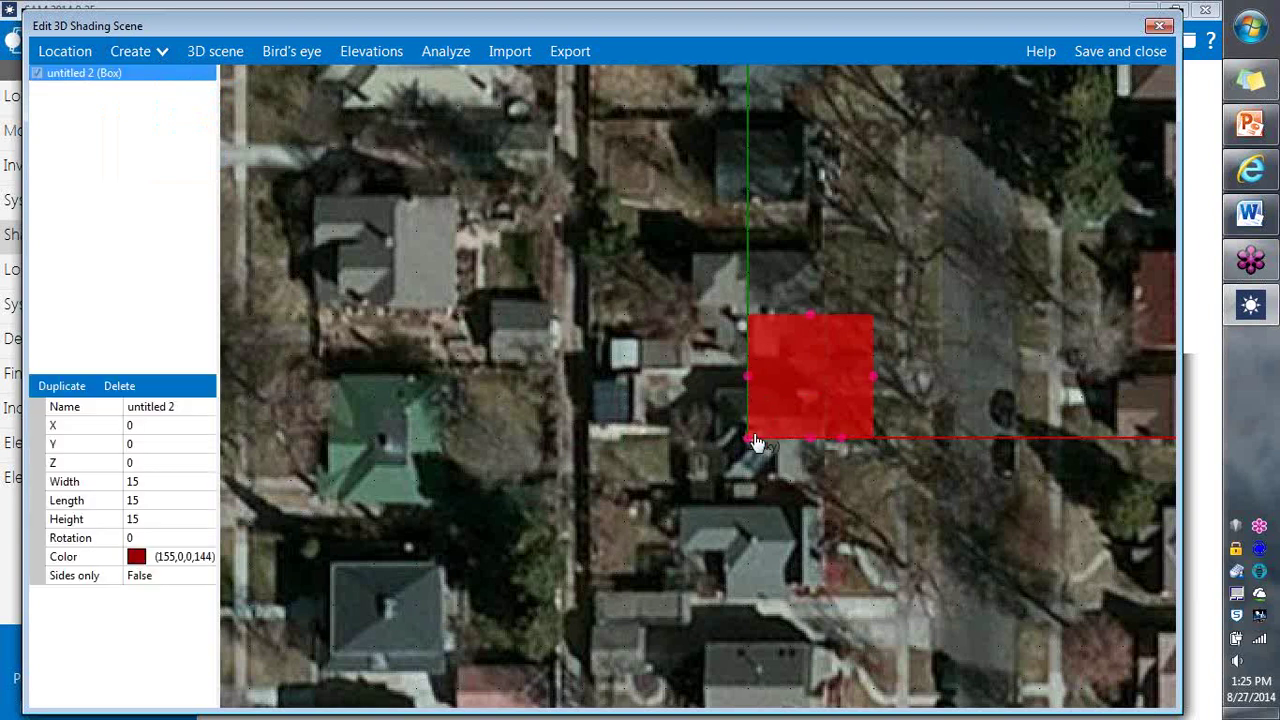
drag(673, 430, 586, 423)
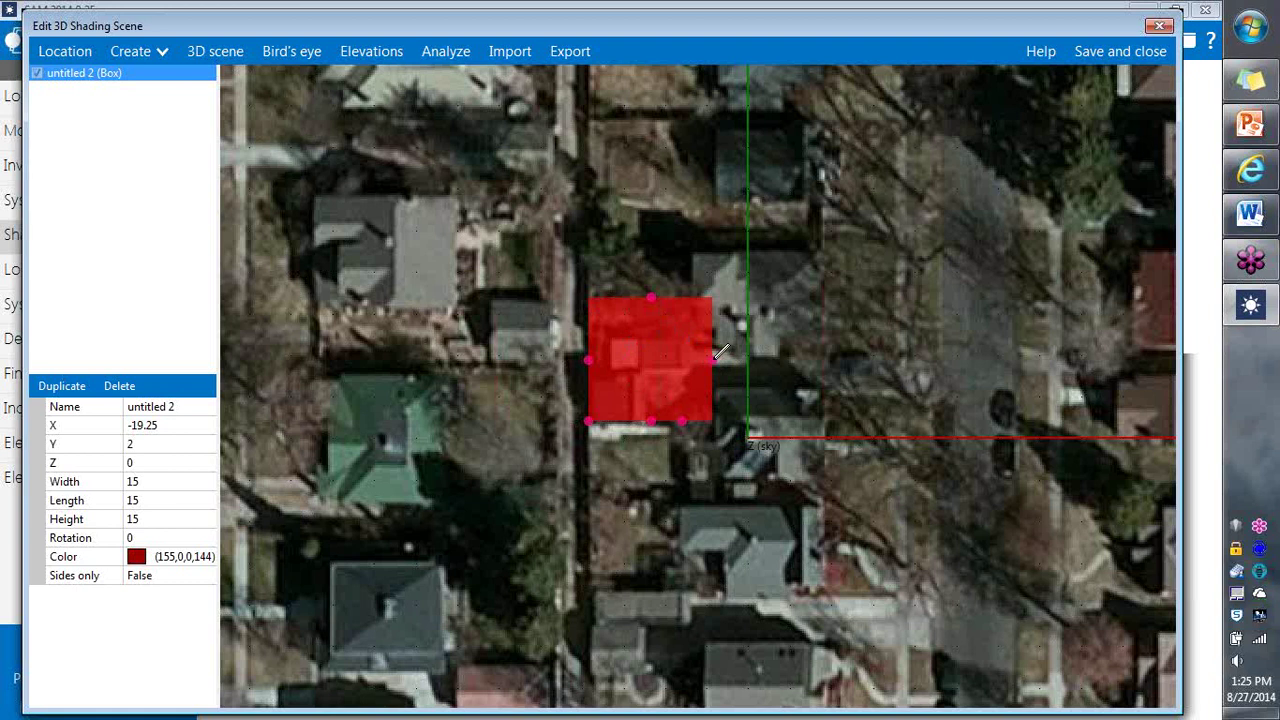
Step: Orbit the 3D scene view to inspect the new box
click(226, 54)
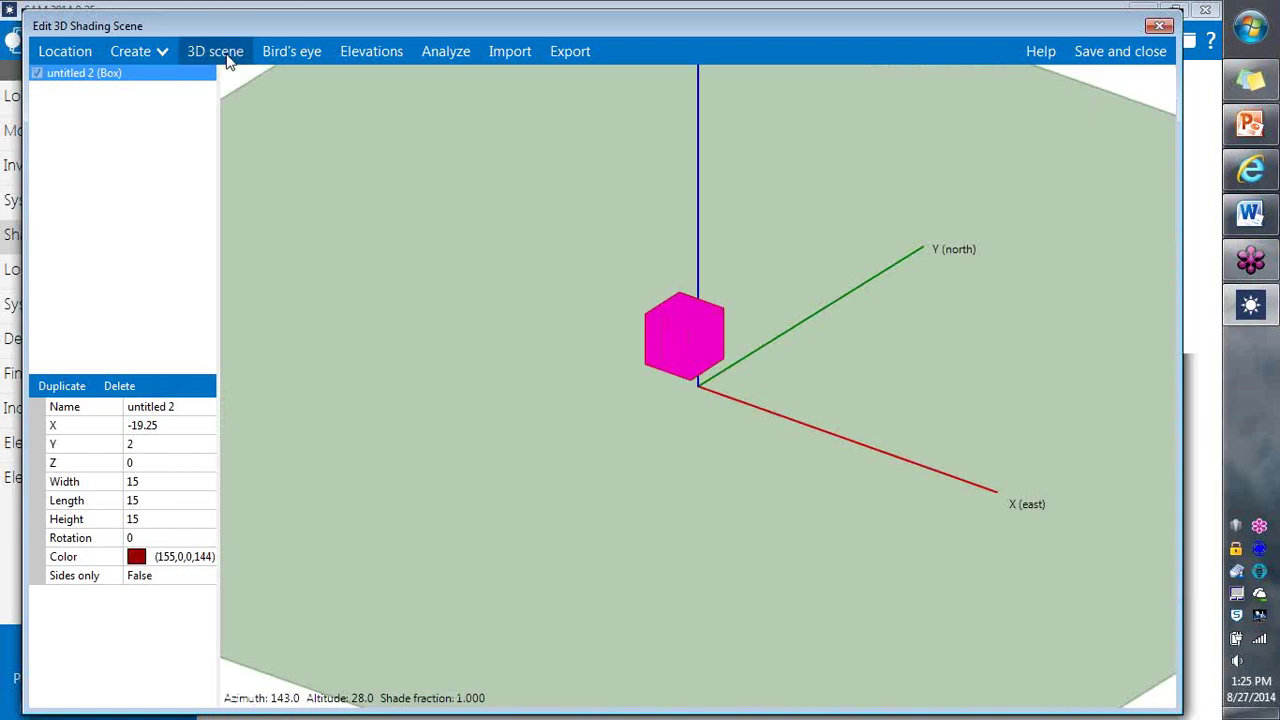
click(527, 308)
drag(536, 334, 578, 305)
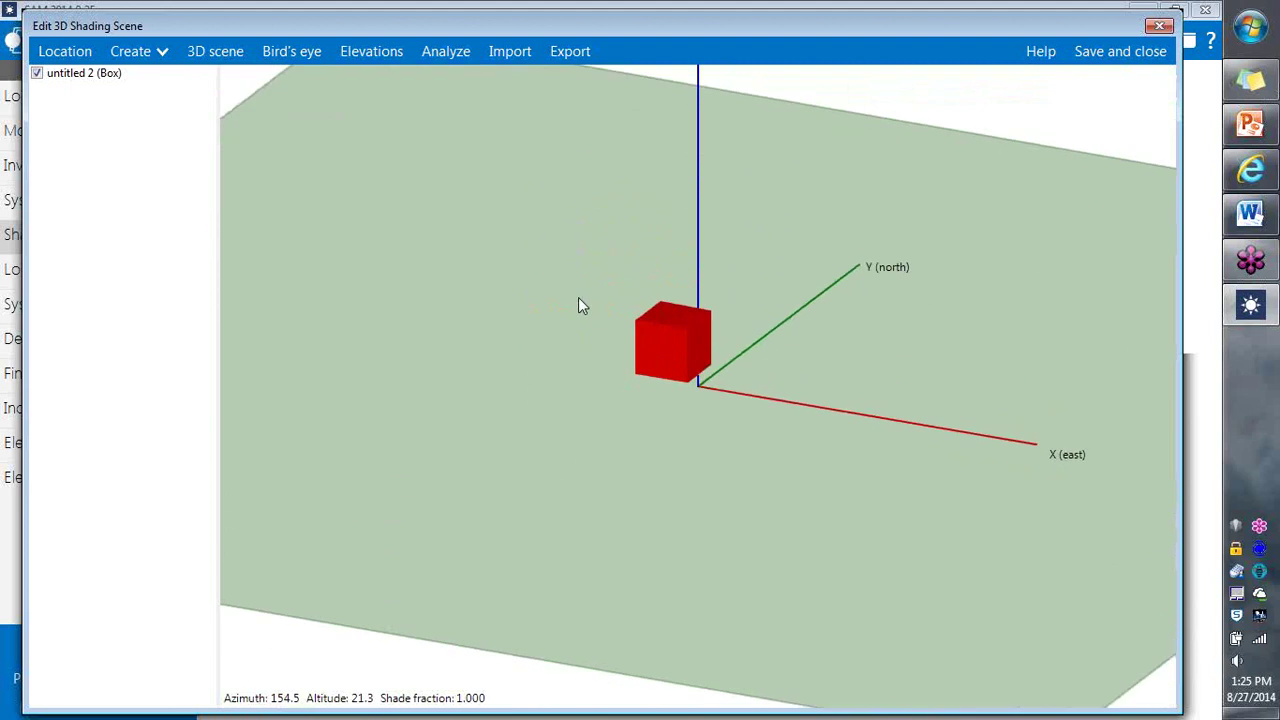
Step: Resize the box to 6 wide and 6.25 long overhead, and lower it to 7 high in Elevations
click(291, 54)
click(657, 352)
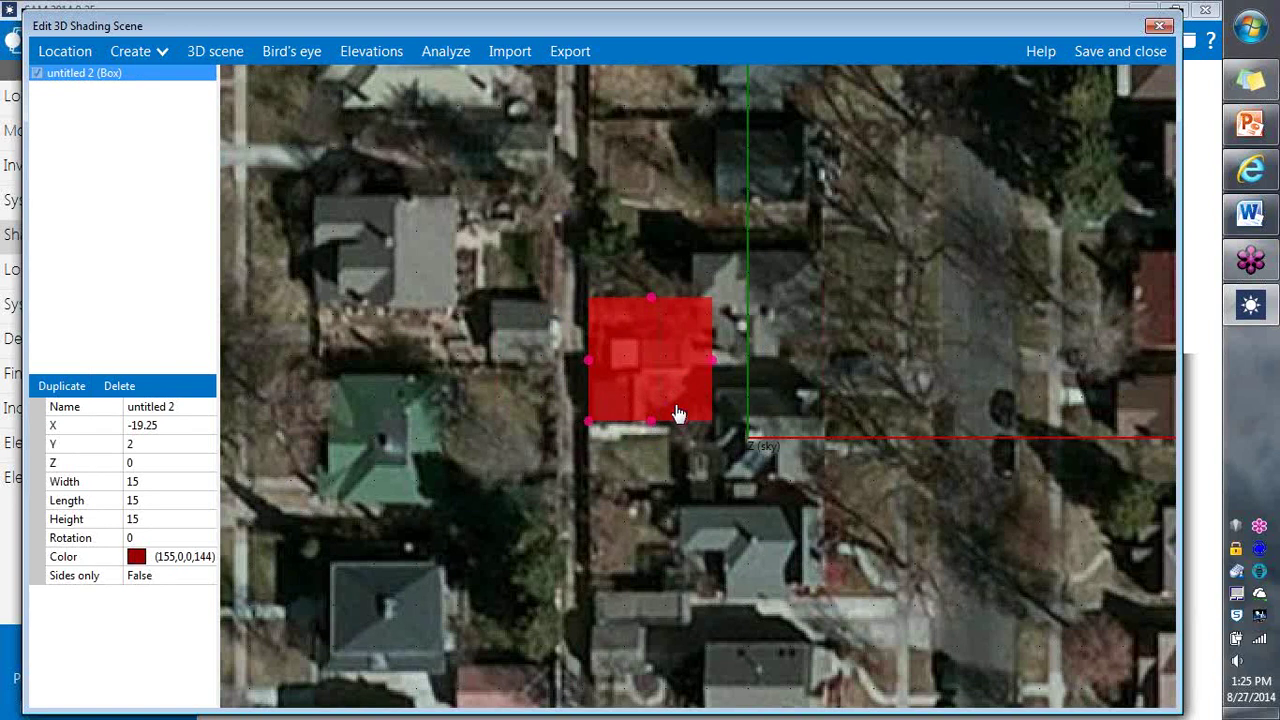
click(719, 352)
drag(719, 352, 632, 360)
click(632, 360)
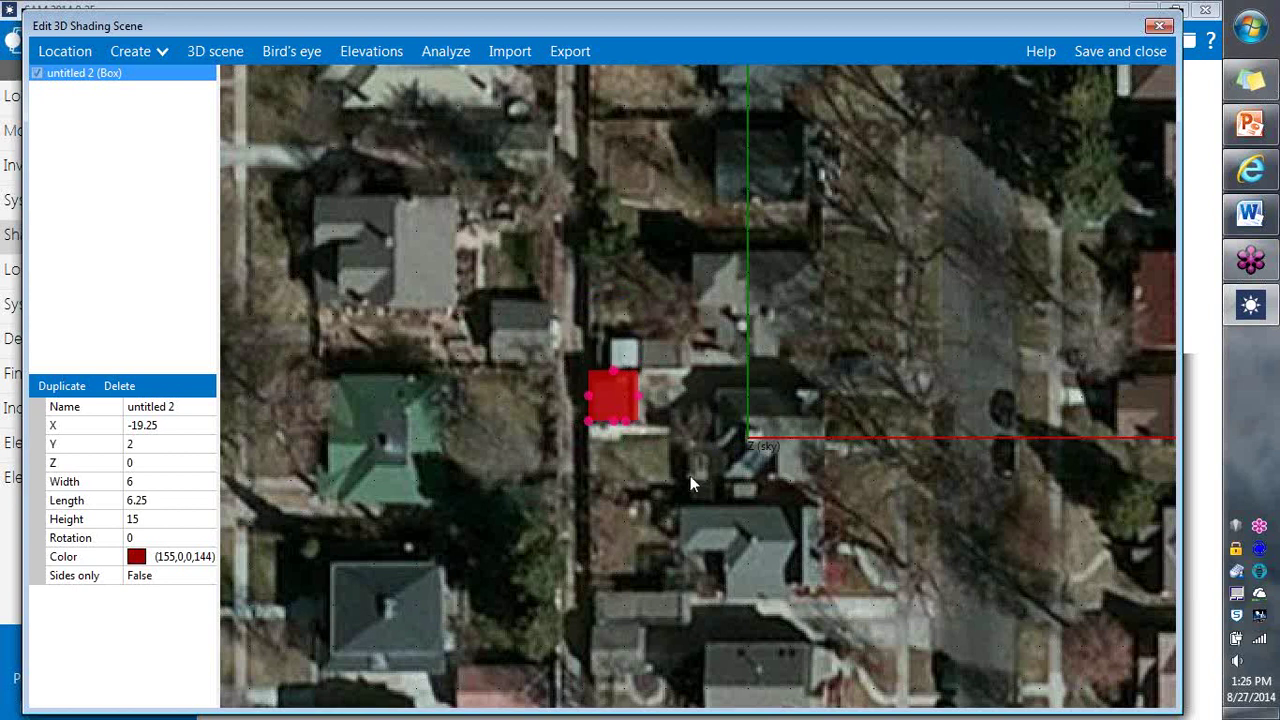
click(383, 51)
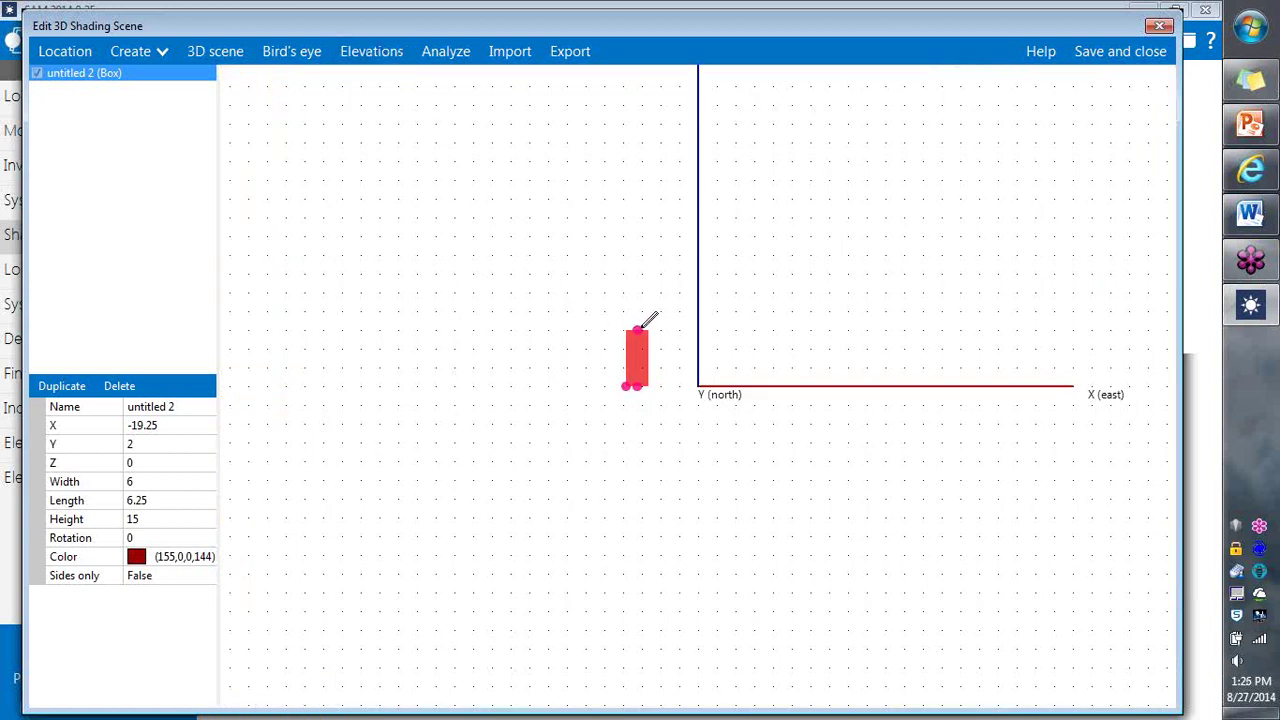
drag(650, 322, 644, 353)
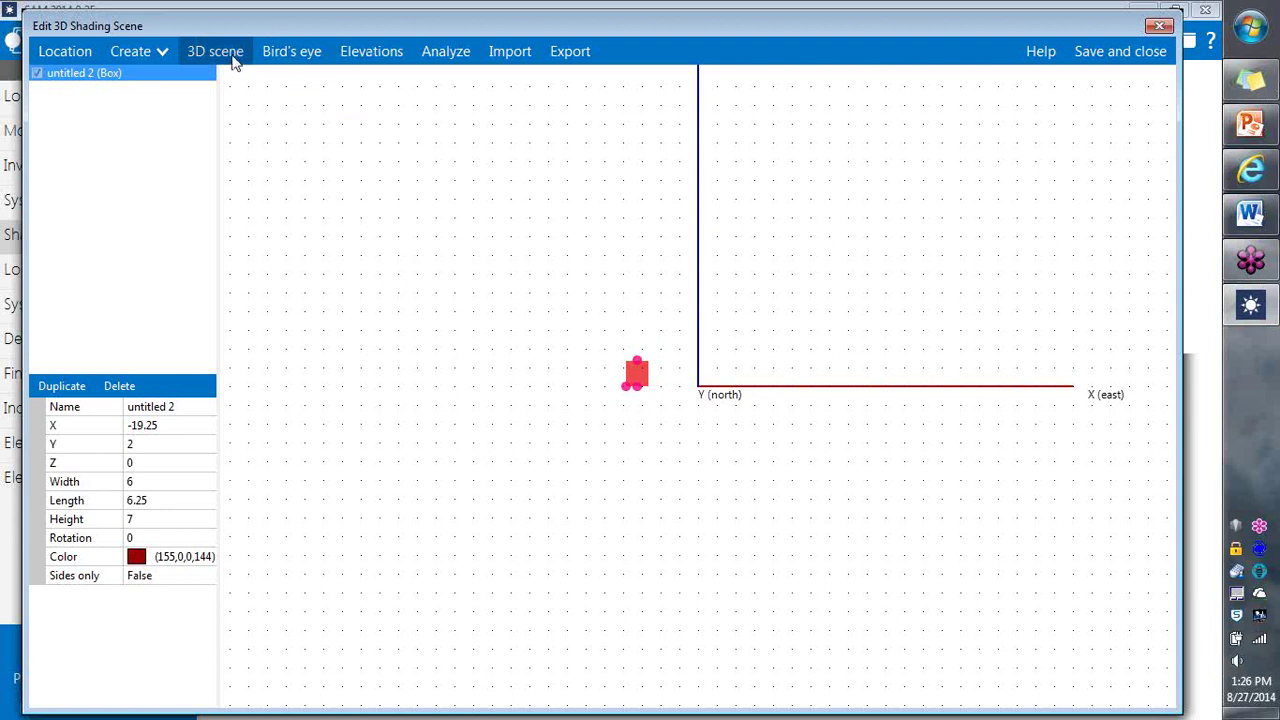
click(291, 55)
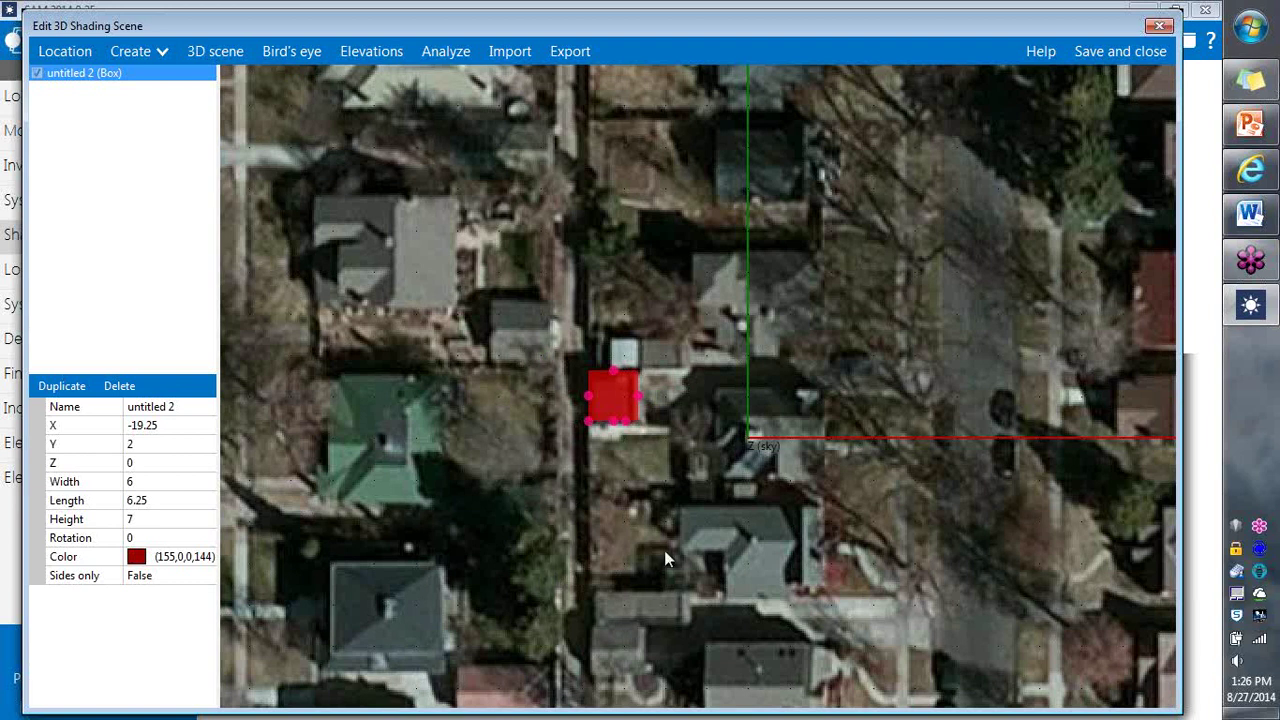
Step: Add a roughly 10-wide tree at X -27, Y -2.75 and duplicate it north to Y 7.5
click(154, 51)
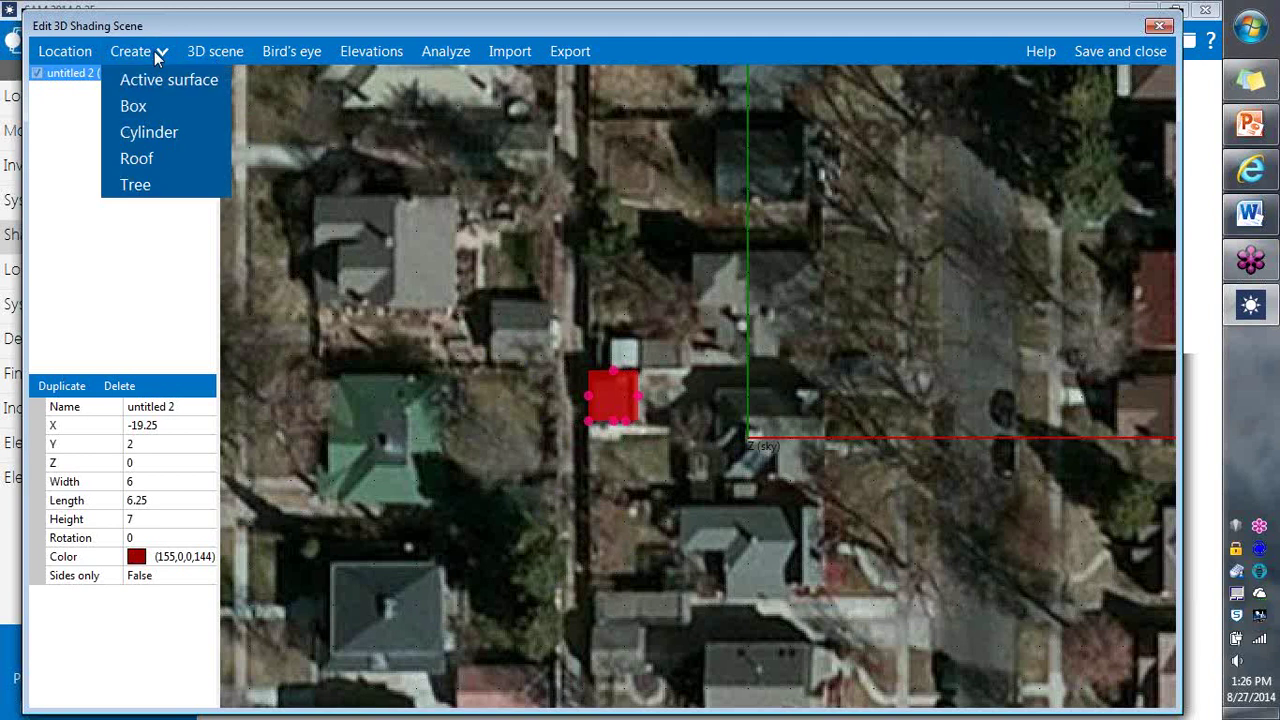
click(136, 185)
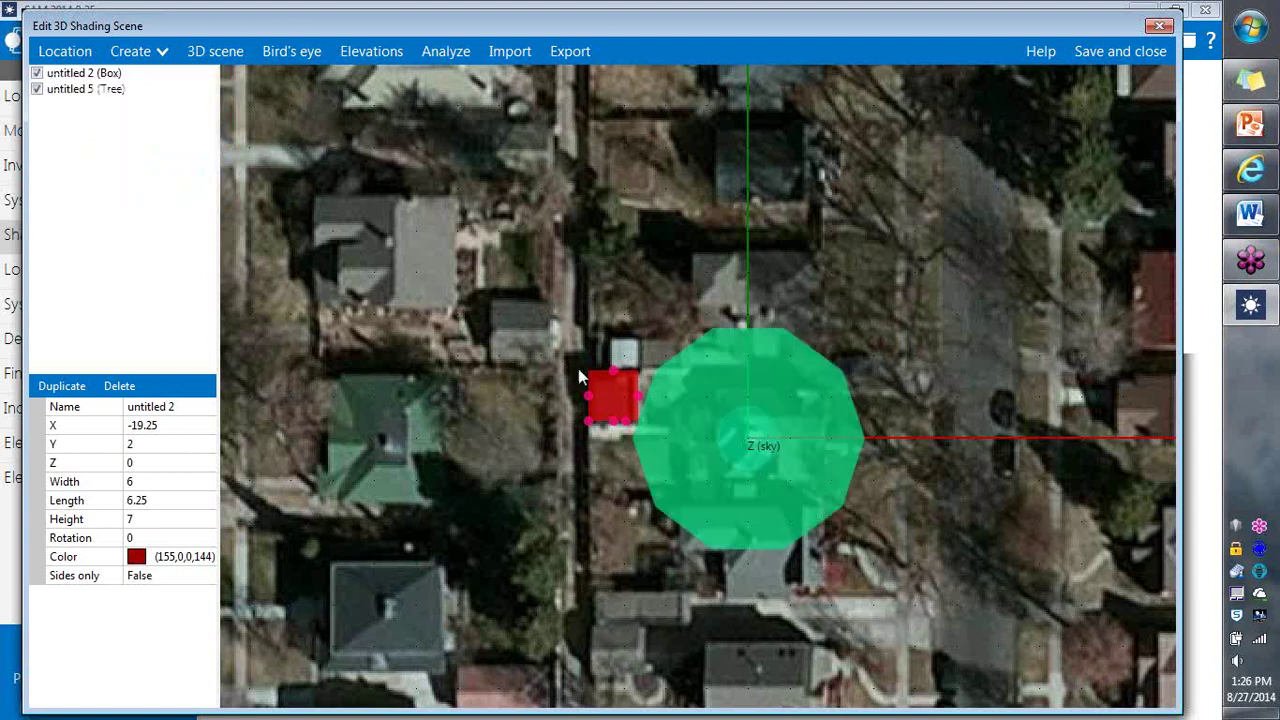
click(756, 448)
drag(866, 440, 546, 437)
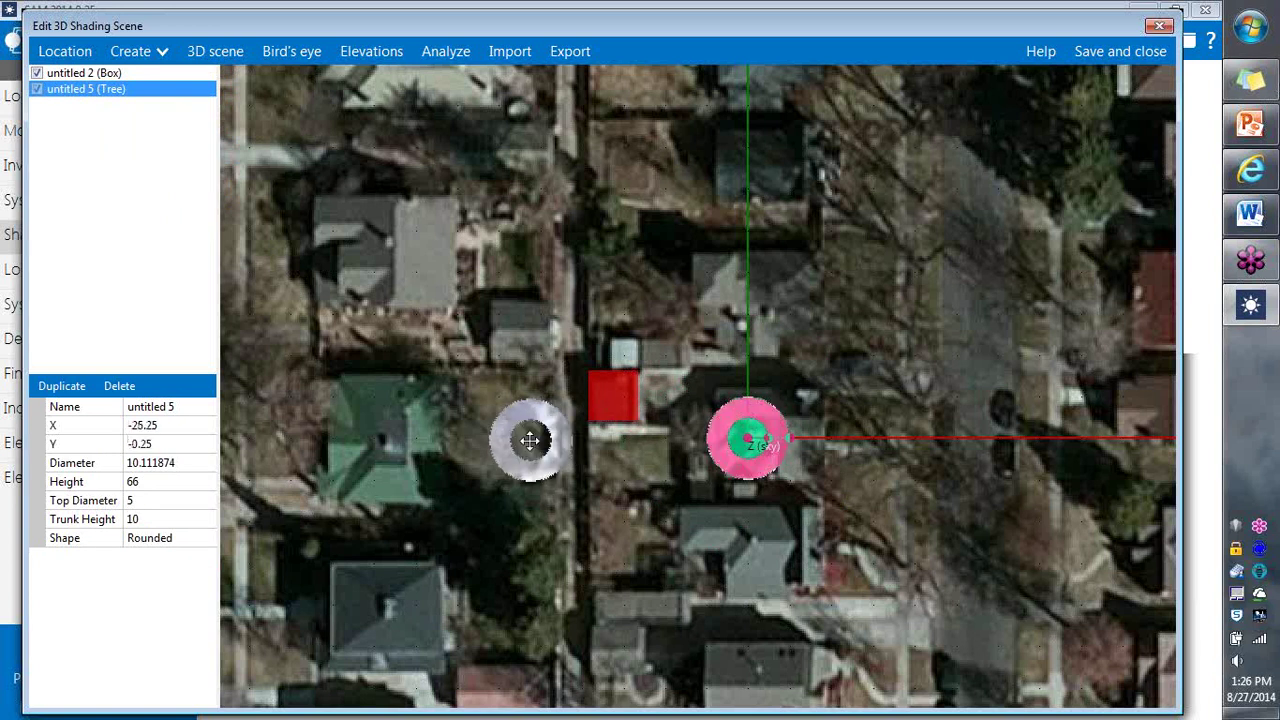
drag(530, 442, 524, 462)
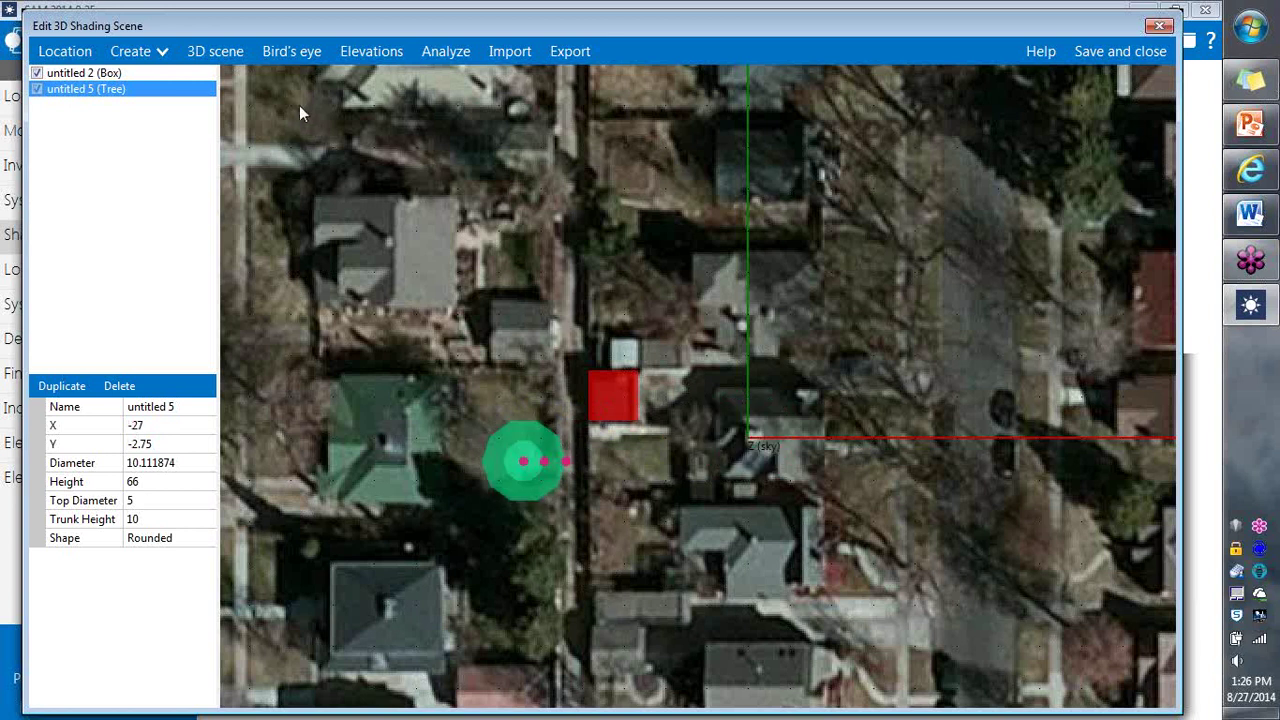
click(51, 389)
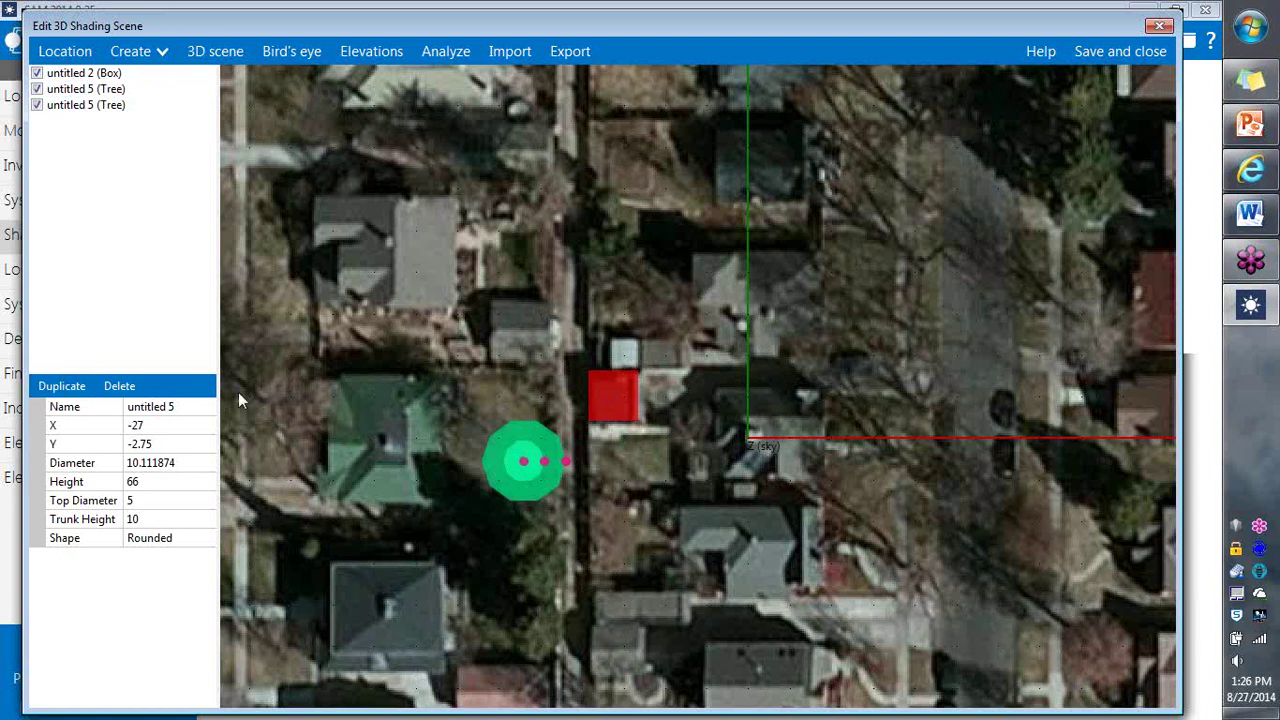
drag(533, 465, 523, 375)
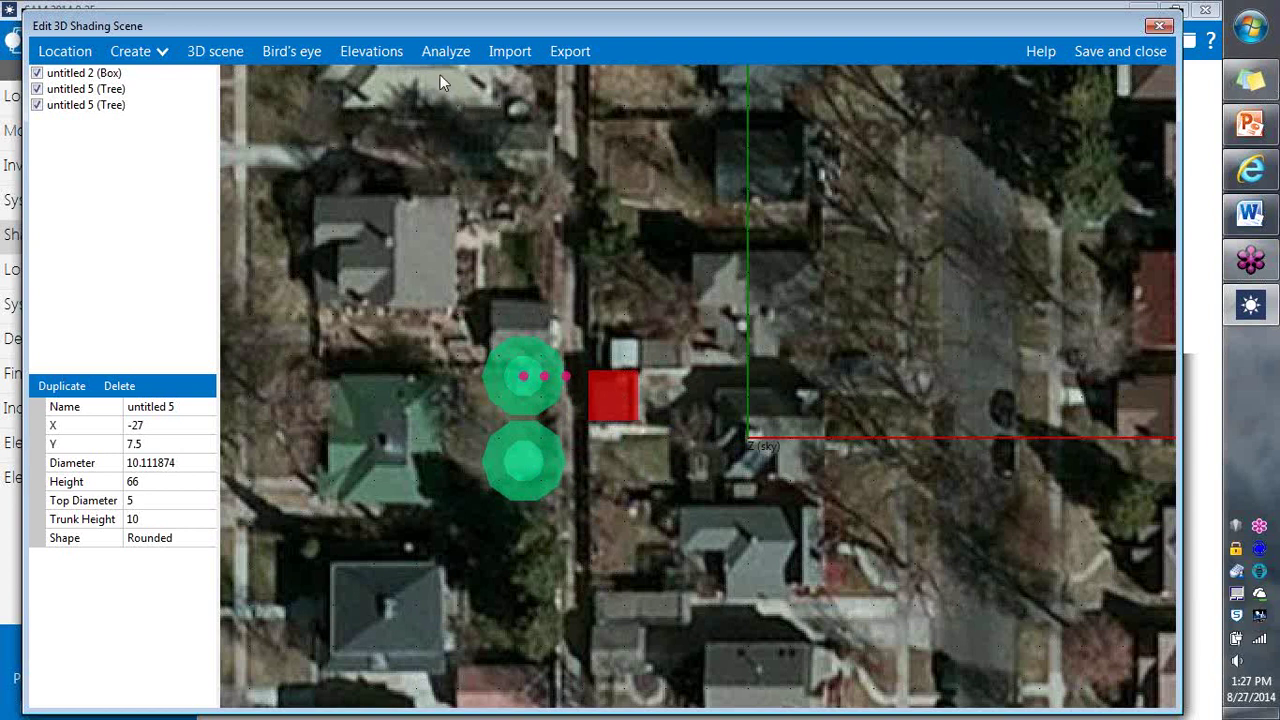
Step: Shorten the two trees to heights 29 and 28 and lower the southern trunk to 5.25
click(365, 53)
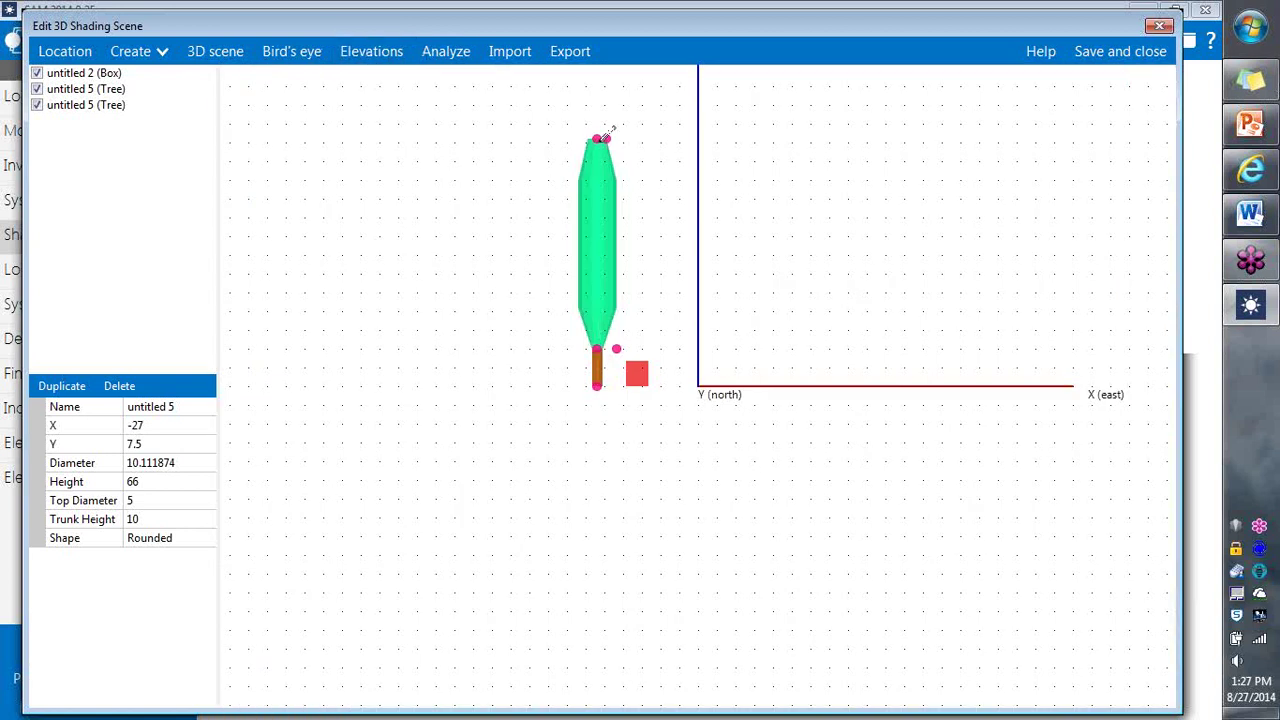
drag(604, 136, 600, 260)
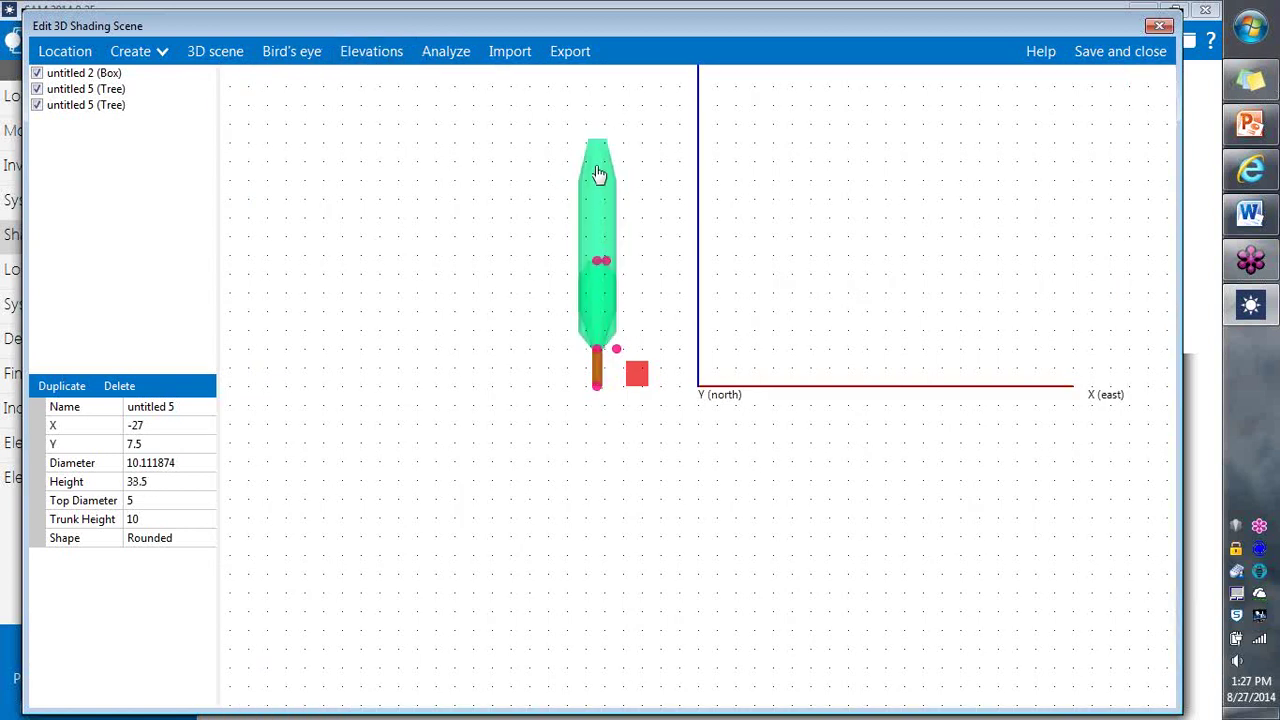
drag(597, 167, 602, 277)
click(601, 262)
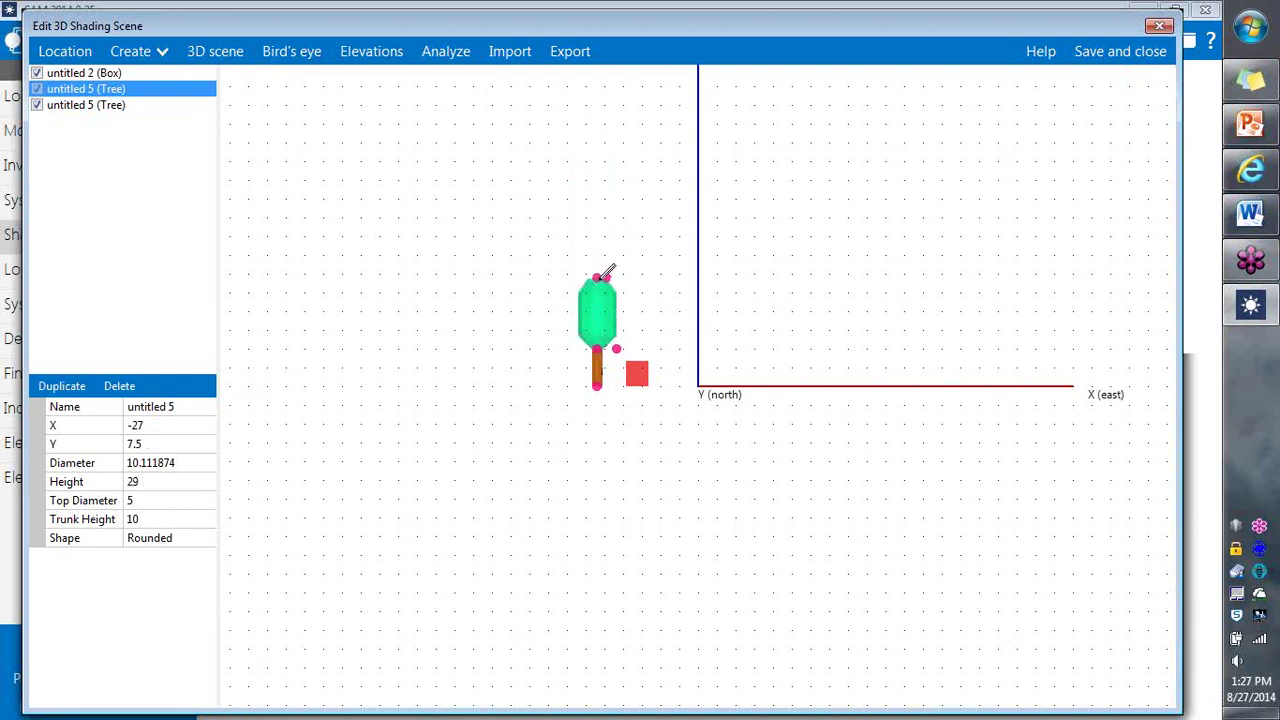
drag(604, 340, 607, 358)
click(603, 346)
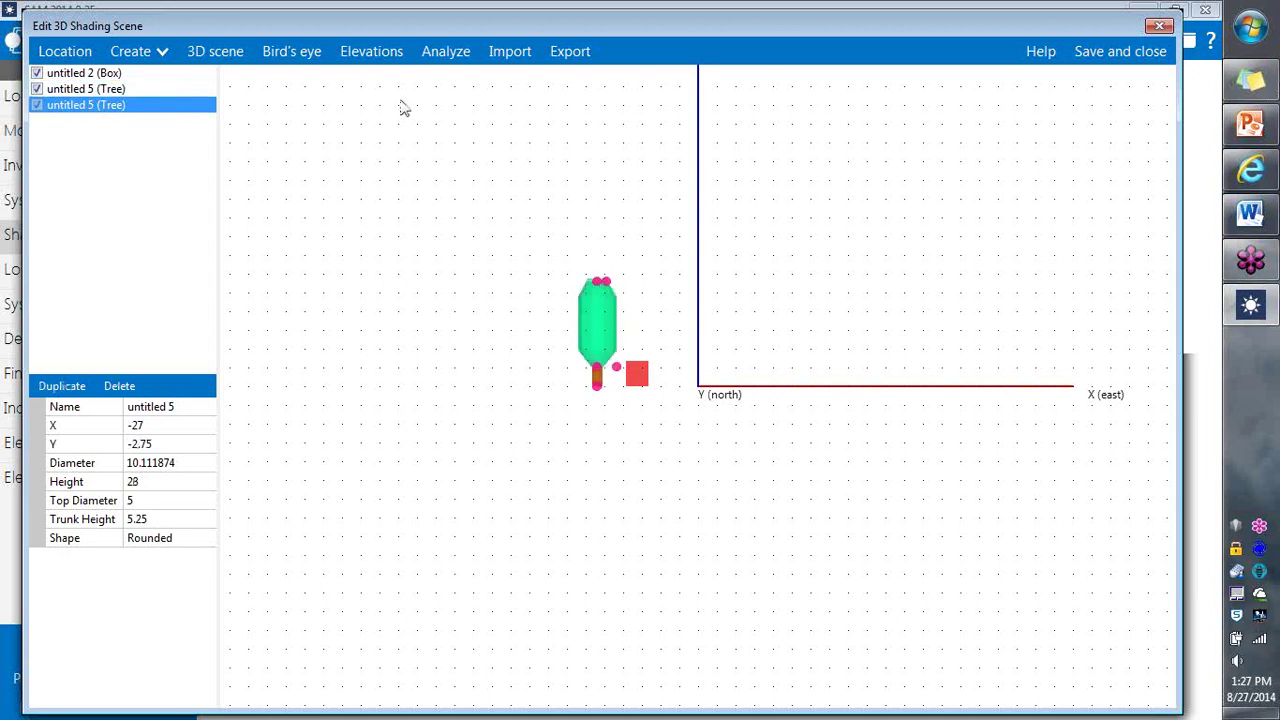
Step: Inspect the shortened trees in the 3D scene from another angle
click(220, 52)
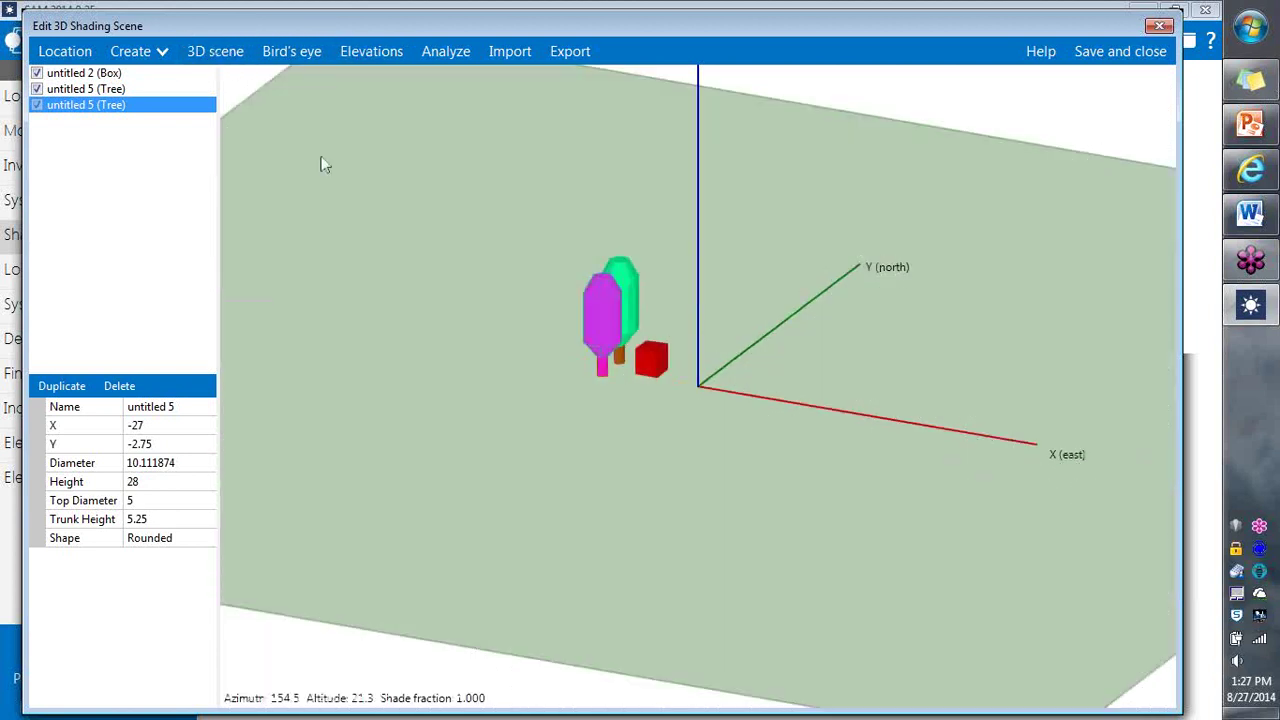
click(539, 430)
drag(733, 433, 670, 483)
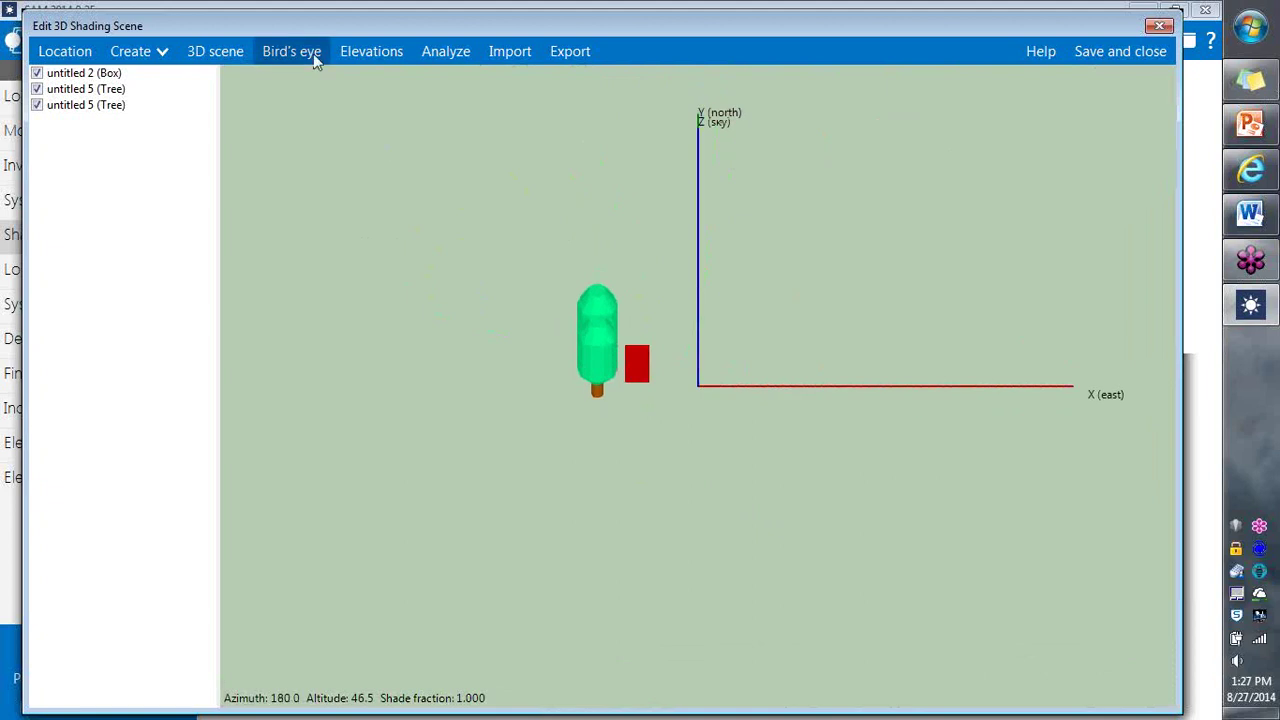
click(355, 53)
Step: Duplicate the lower tree and move the copy south of the box to X -15, Y -5.5
click(310, 54)
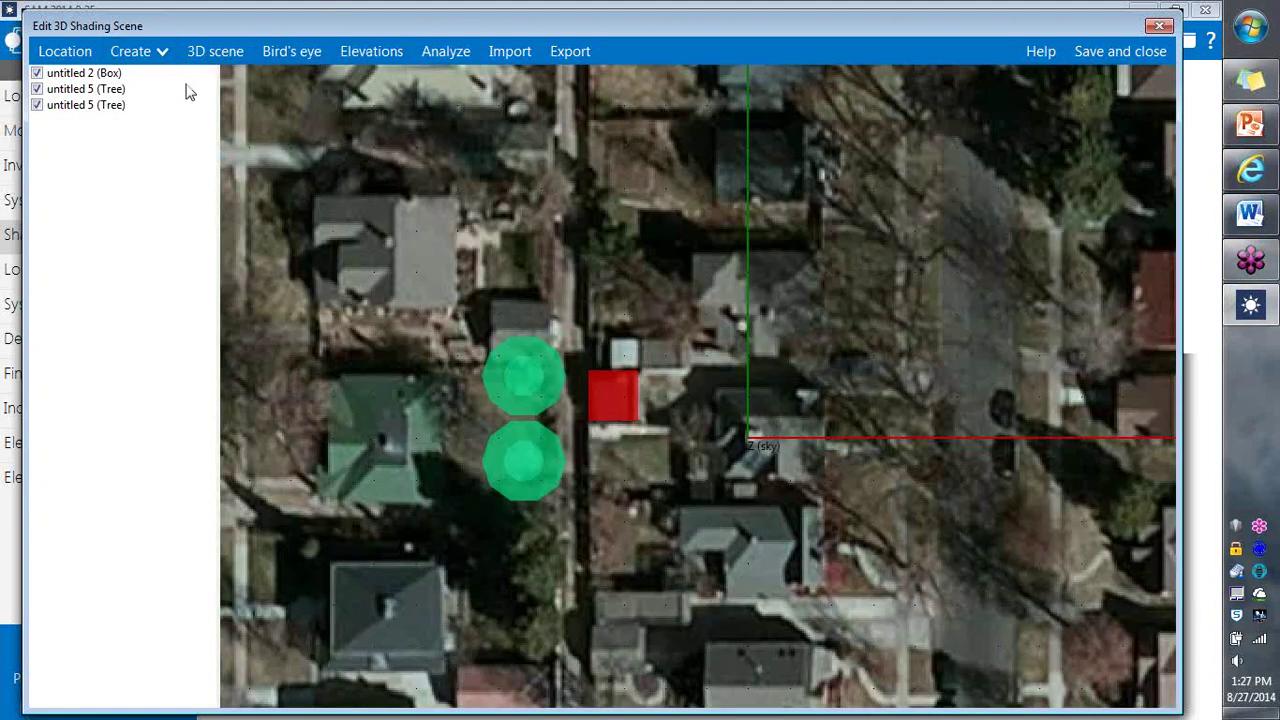
click(523, 470)
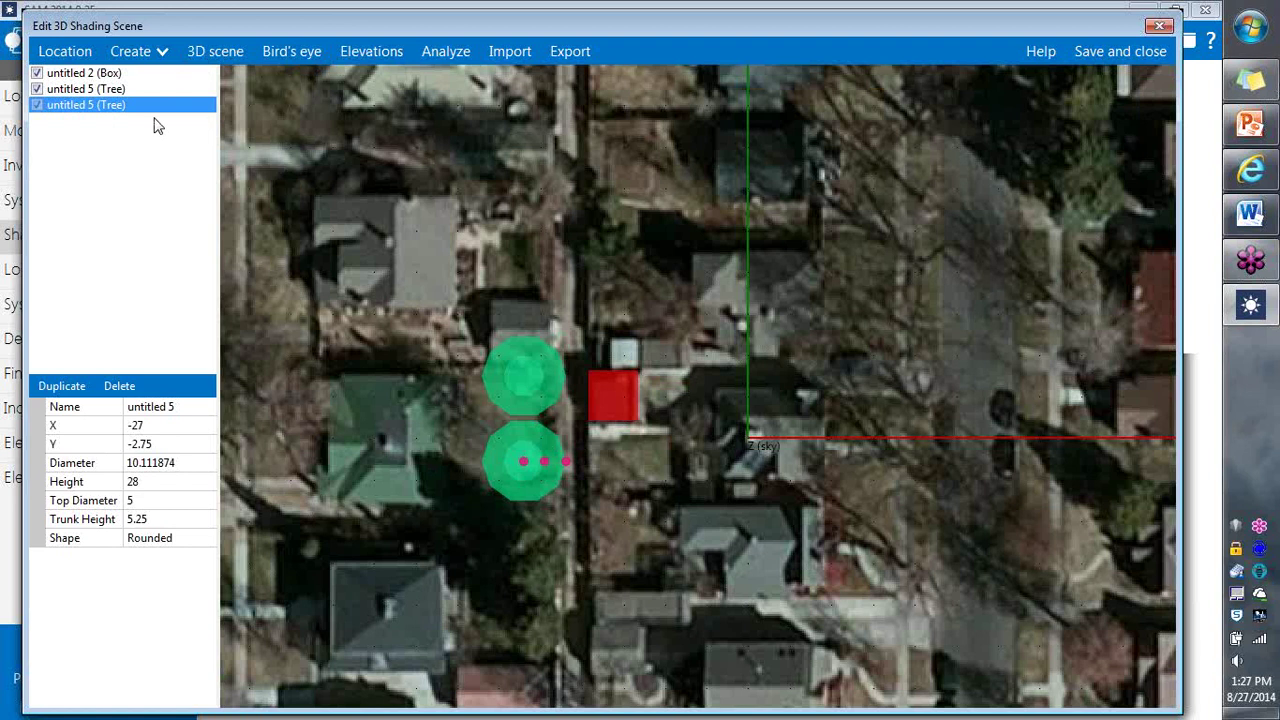
click(64, 386)
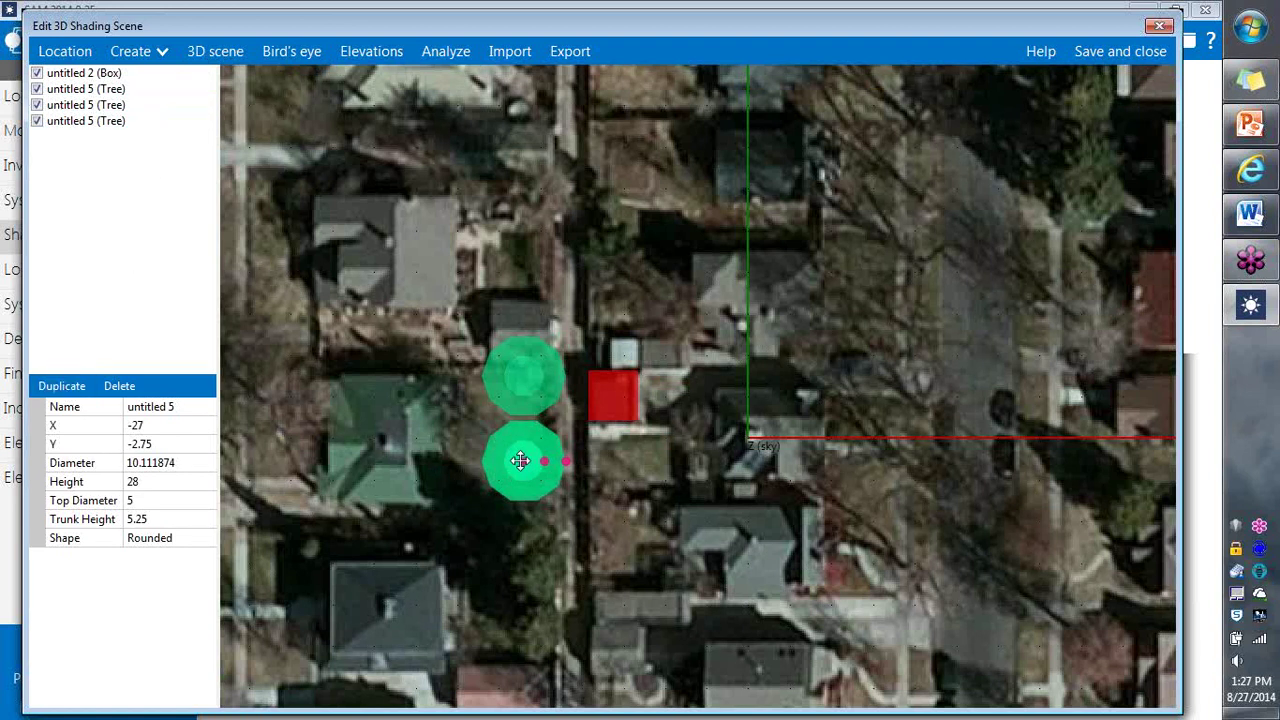
drag(523, 458, 628, 486)
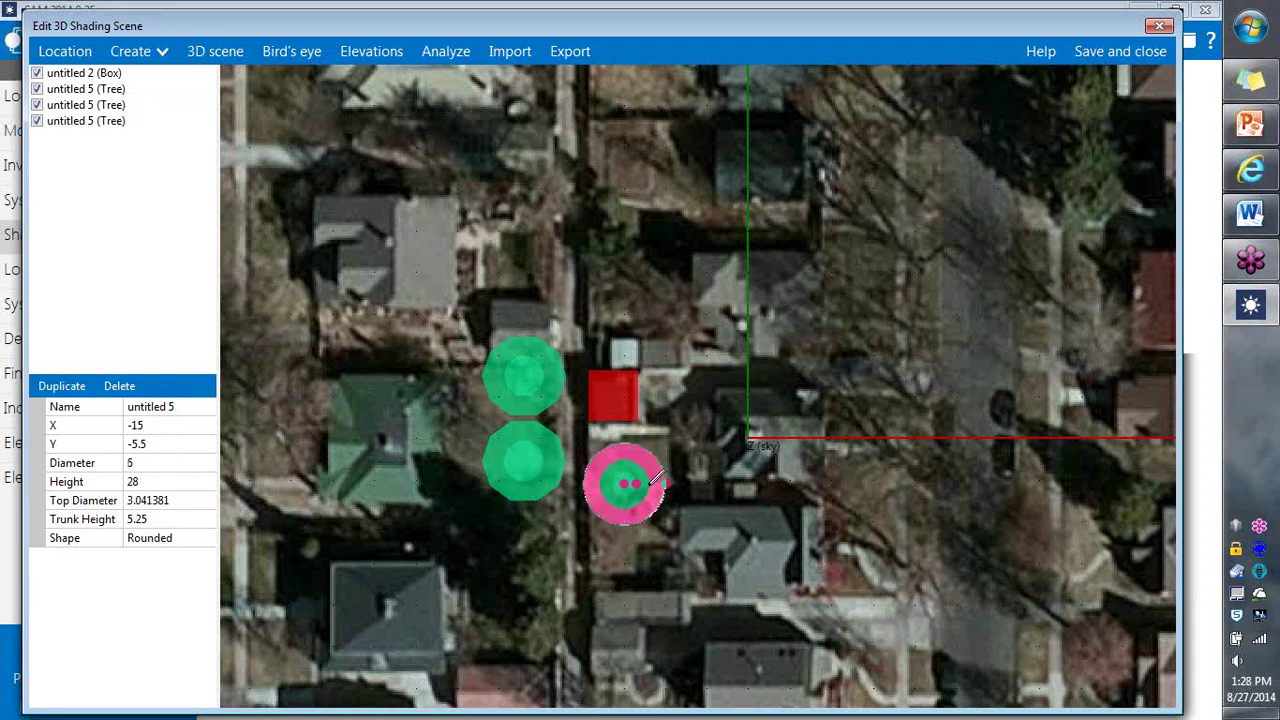
Step: Shorten the new tree to a height of 17.75 in the elevation view
click(370, 51)
drag(645, 272, 652, 312)
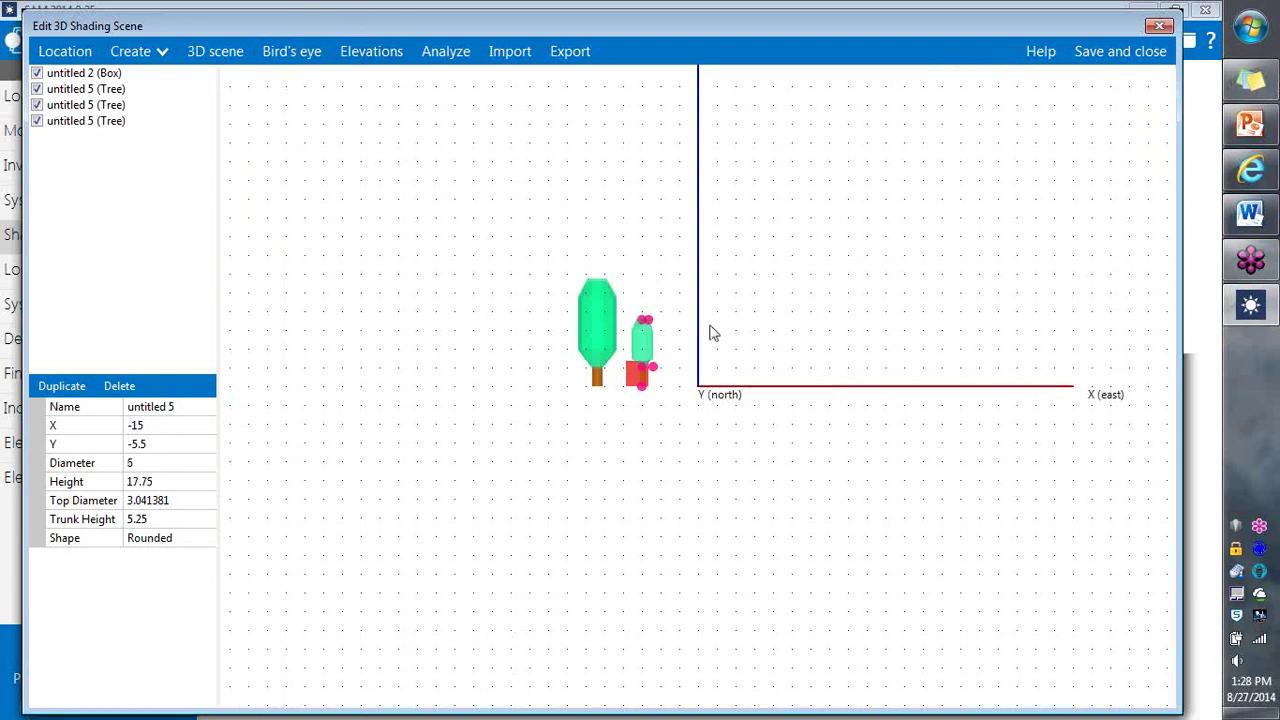
click(714, 318)
click(286, 60)
Step: Check the three trees and box in the 3D scene, then return to the aerial top view
click(229, 51)
drag(492, 227, 353, 278)
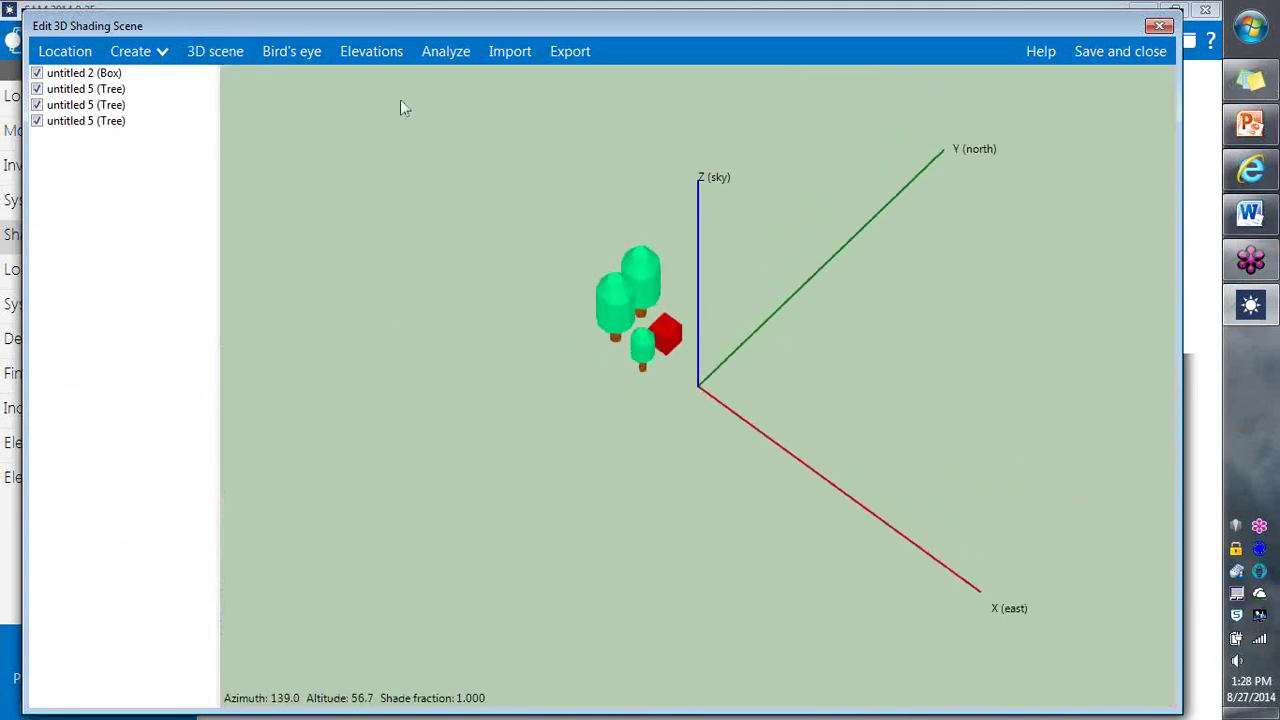
click(374, 56)
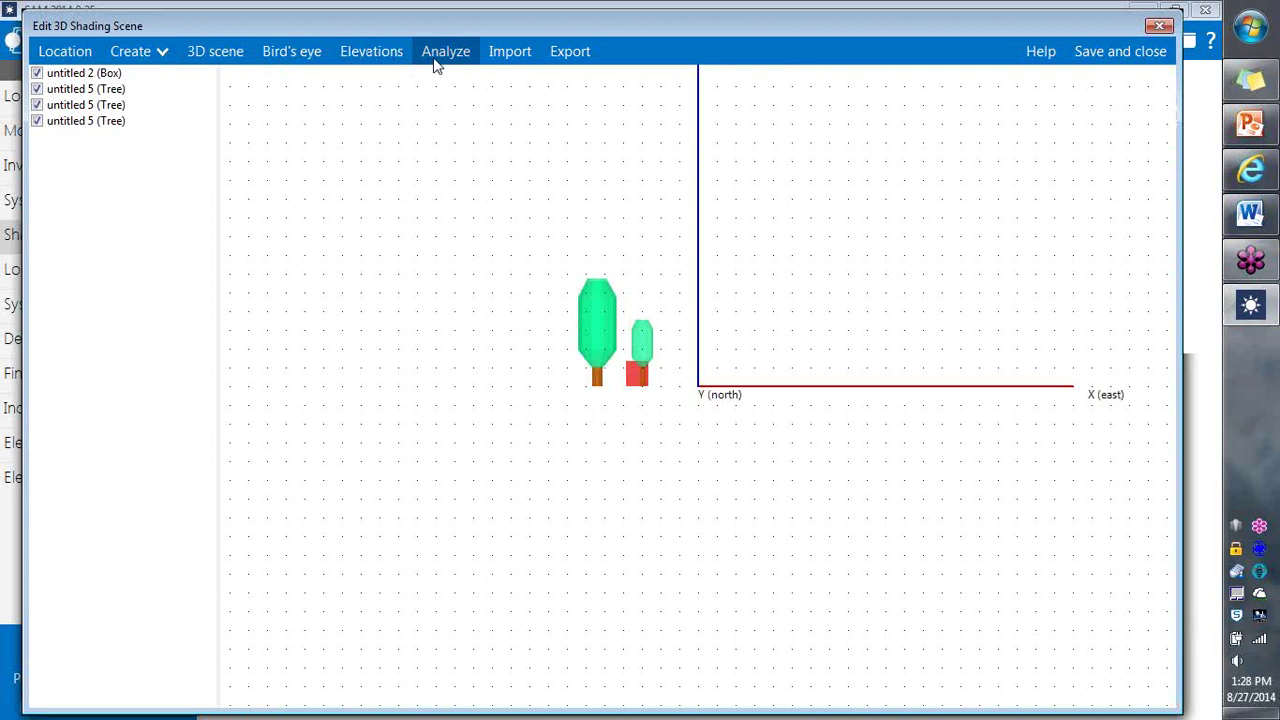
click(287, 53)
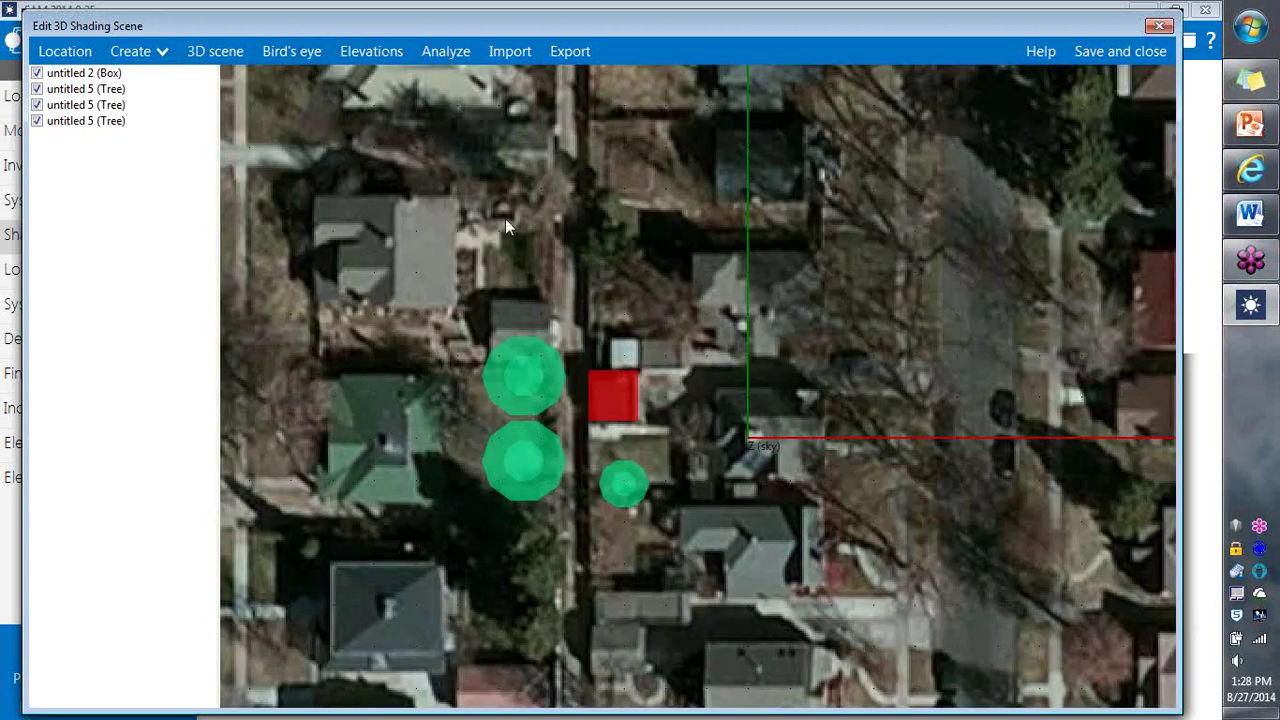
Step: Create an active surface and move it onto the red box at X -19, Y 2.5
click(160, 54)
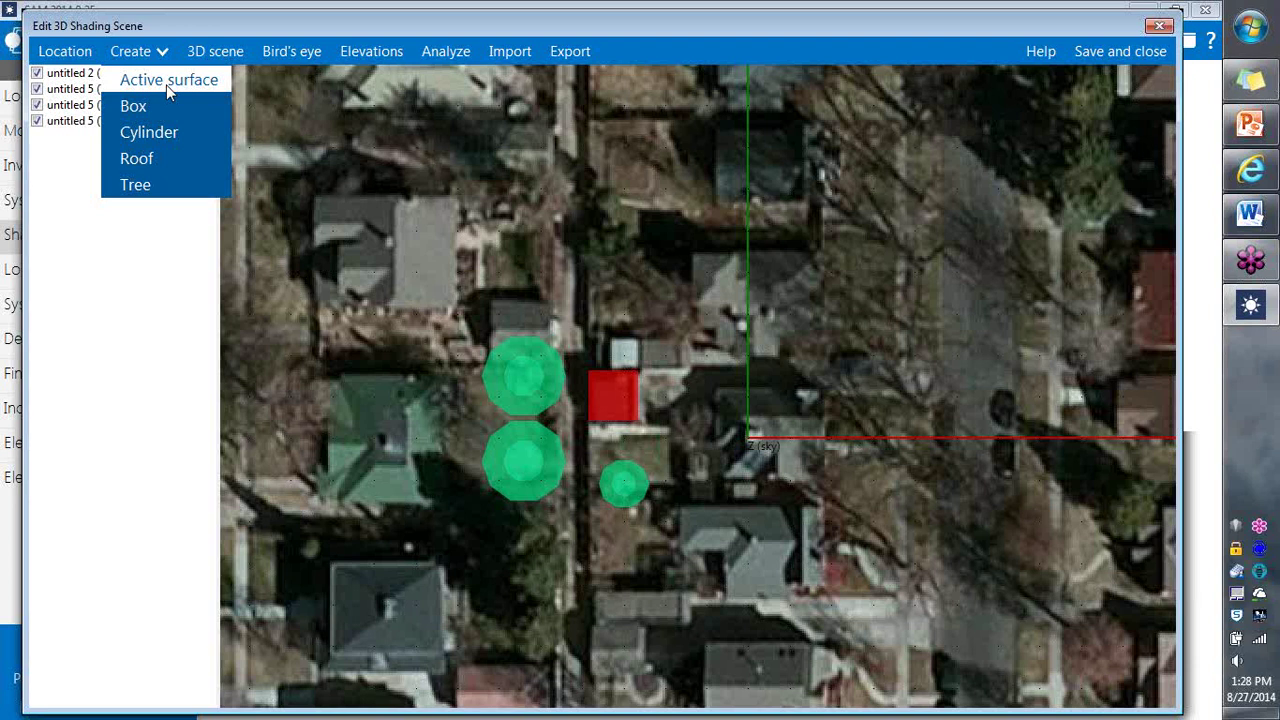
click(166, 85)
click(806, 421)
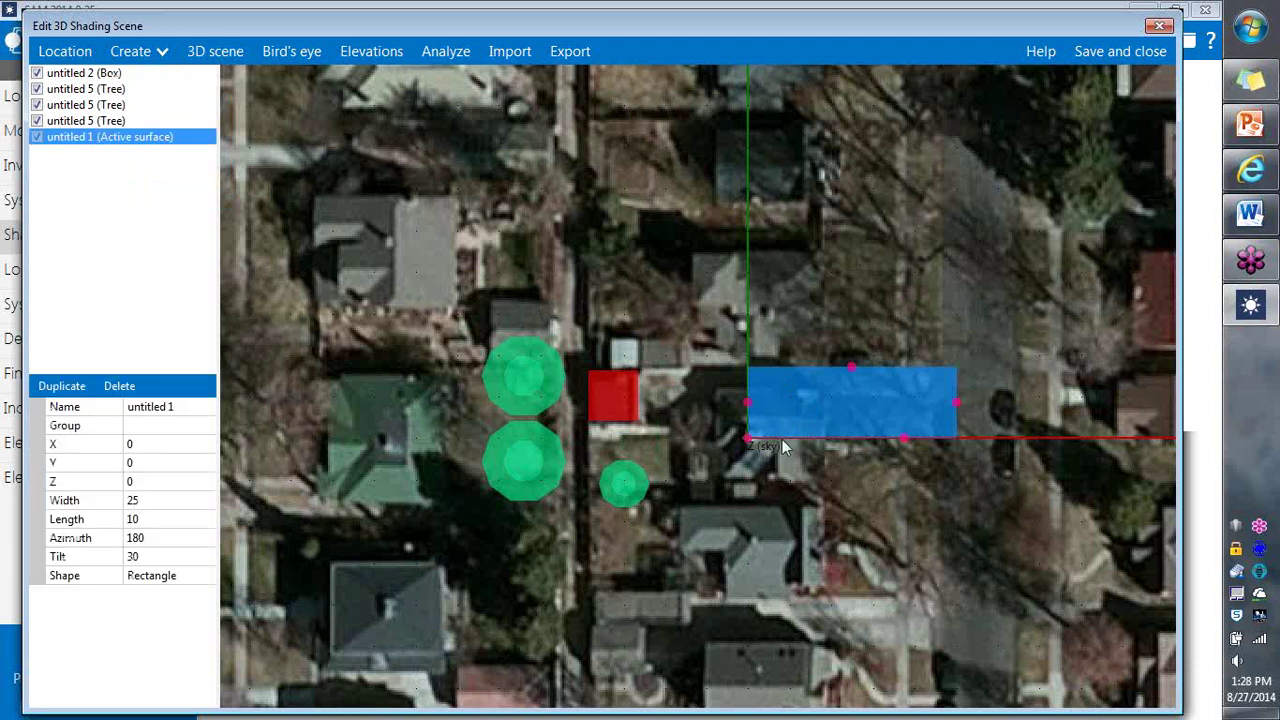
drag(746, 434, 587, 420)
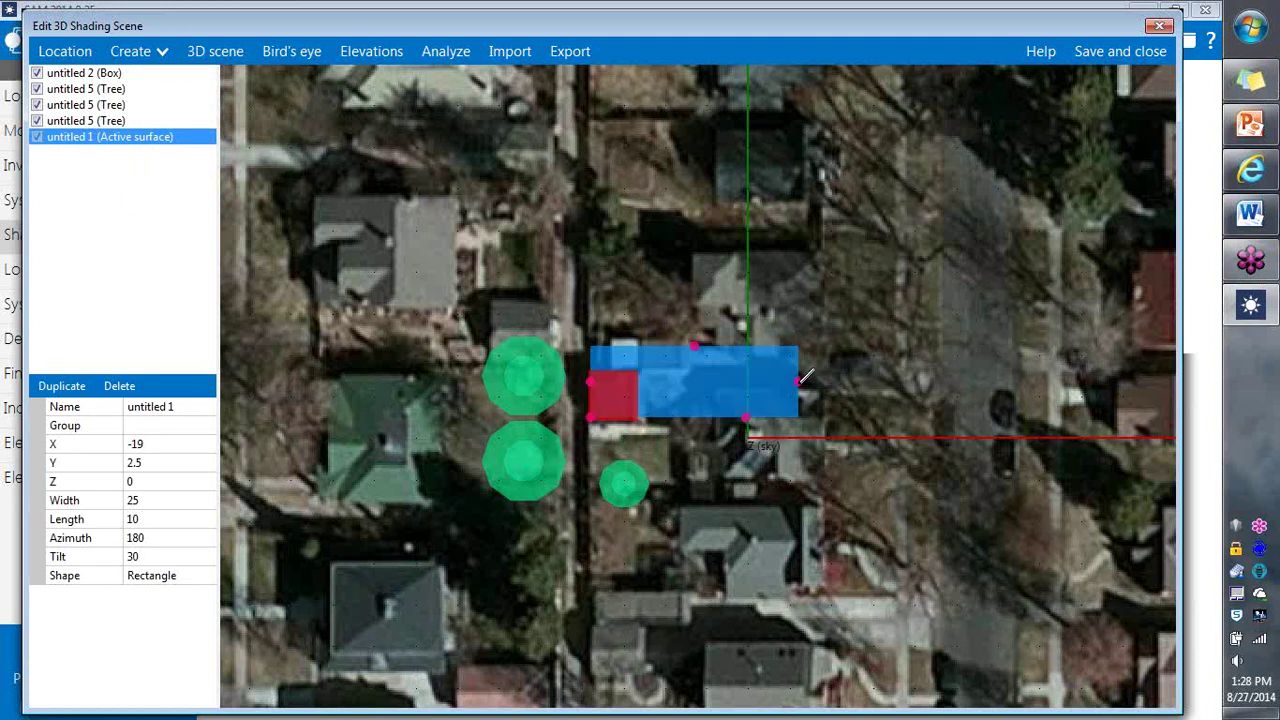
Step: Resize the active surface to width 5 and length about 6
drag(806, 376, 621, 375)
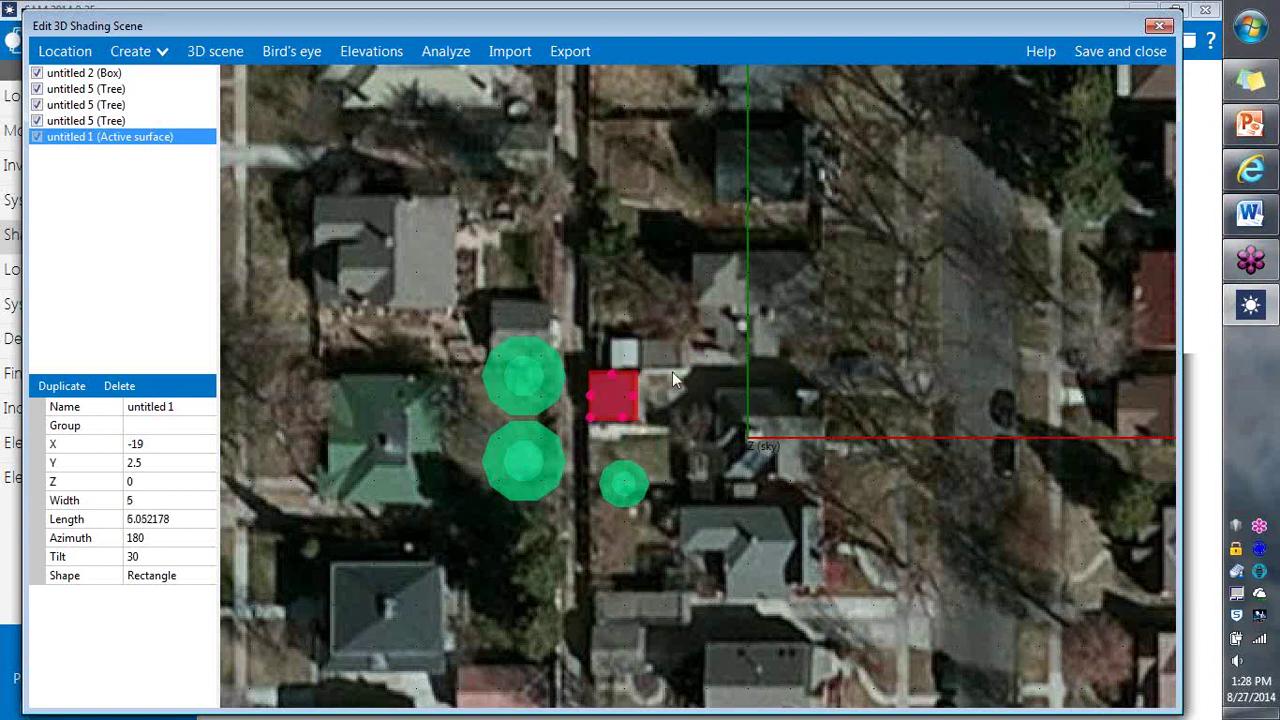
click(690, 403)
click(603, 405)
click(601, 407)
click(601, 407)
Step: Raise the active surface to Z 7.25 atop the 7-high, 6 by 6.25 dark red box
click(368, 55)
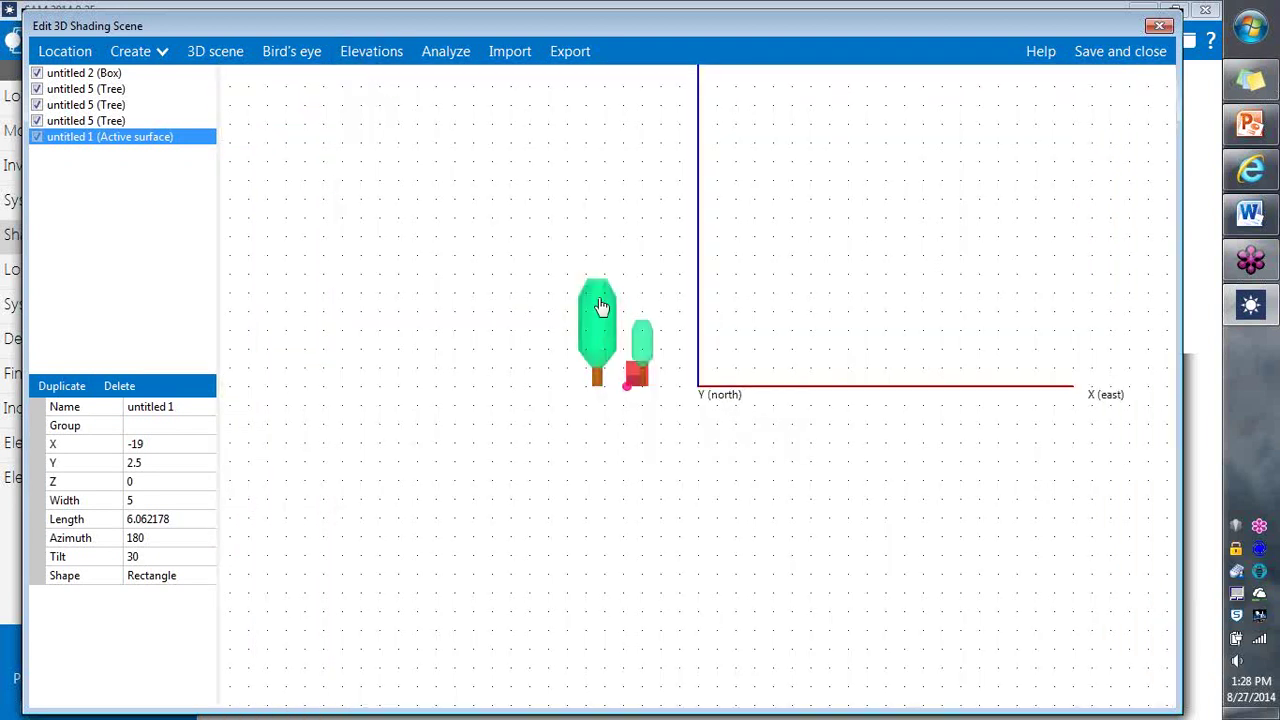
click(672, 468)
scroll(674, 220, up, 5)
scroll(640, 403, up, 3)
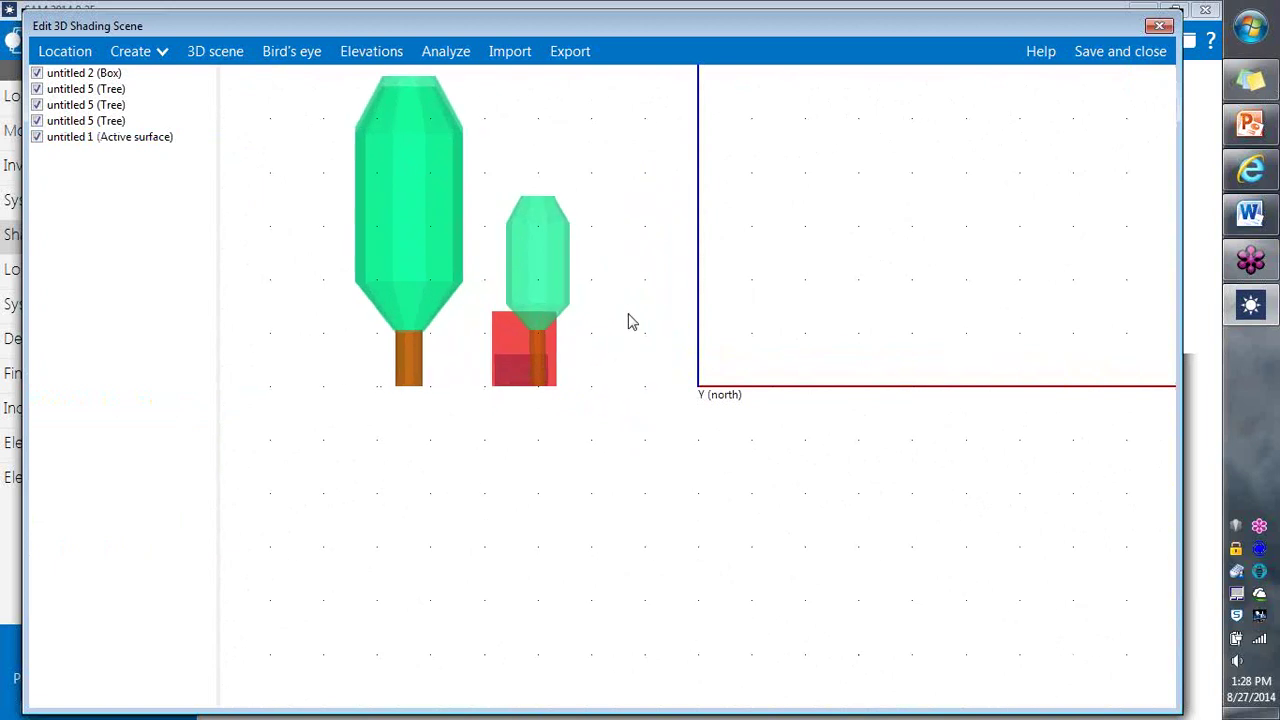
drag(614, 371, 640, 428)
click(620, 438)
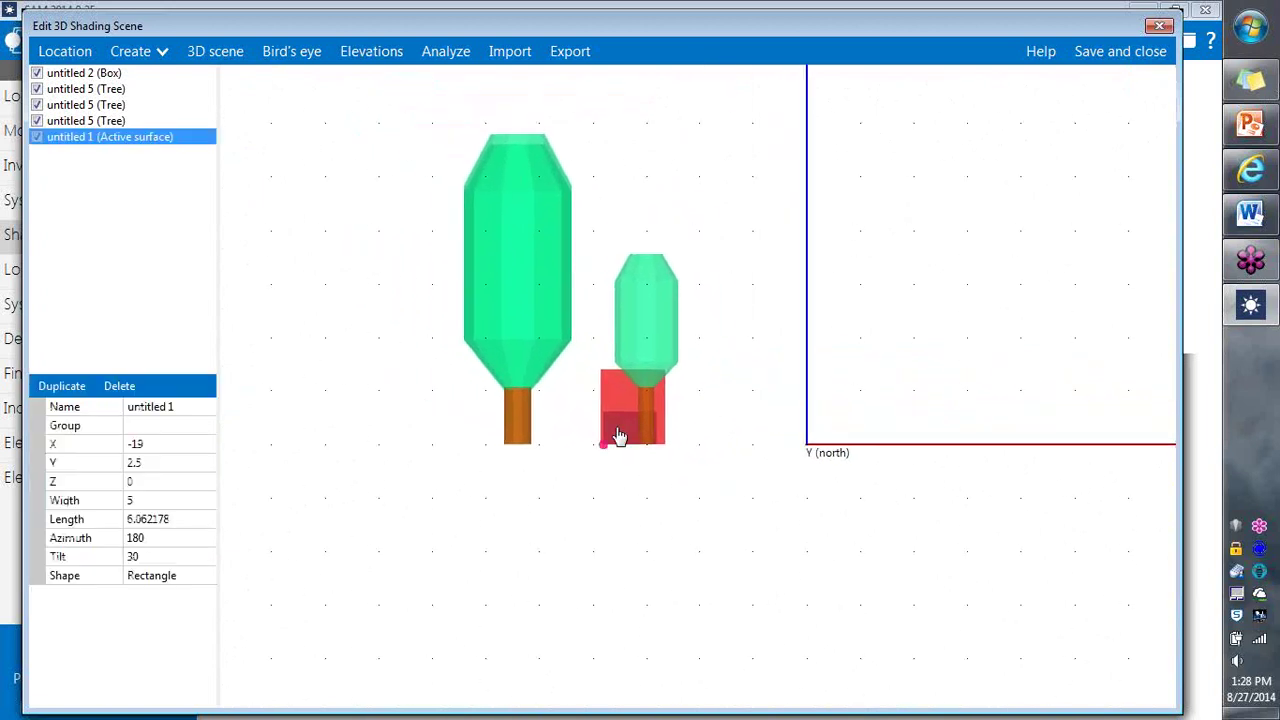
click(622, 438)
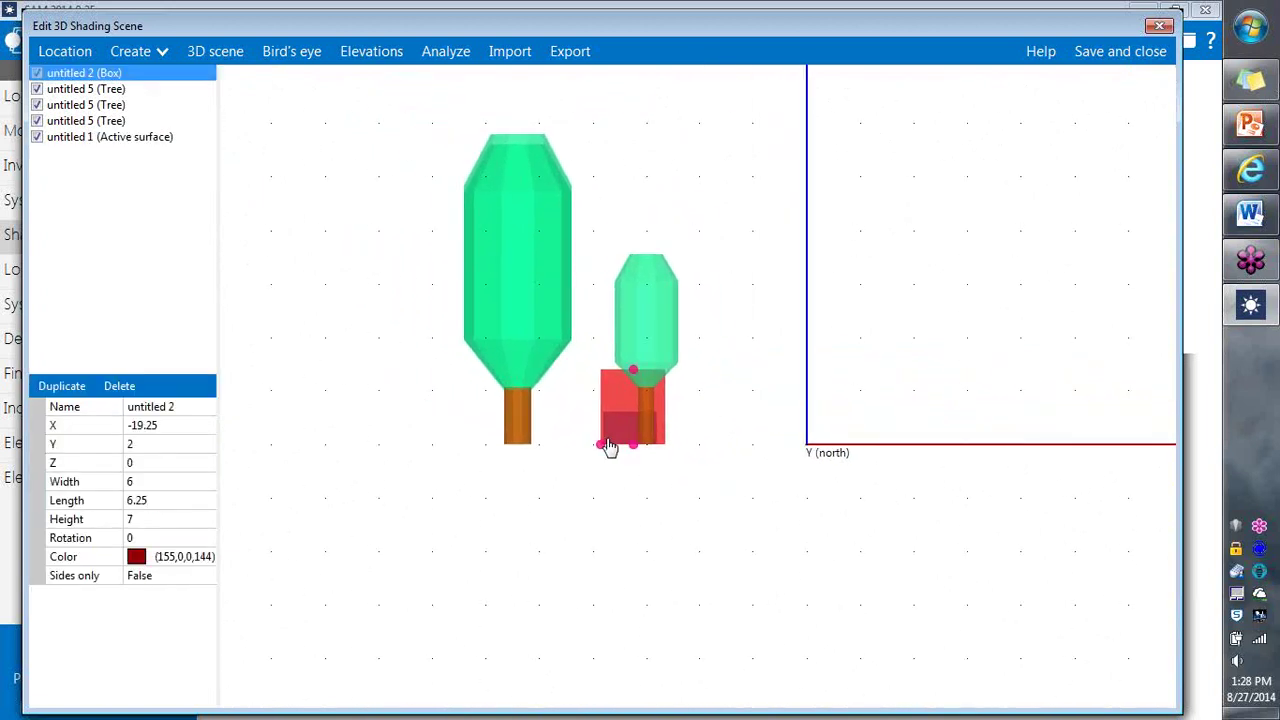
click(624, 427)
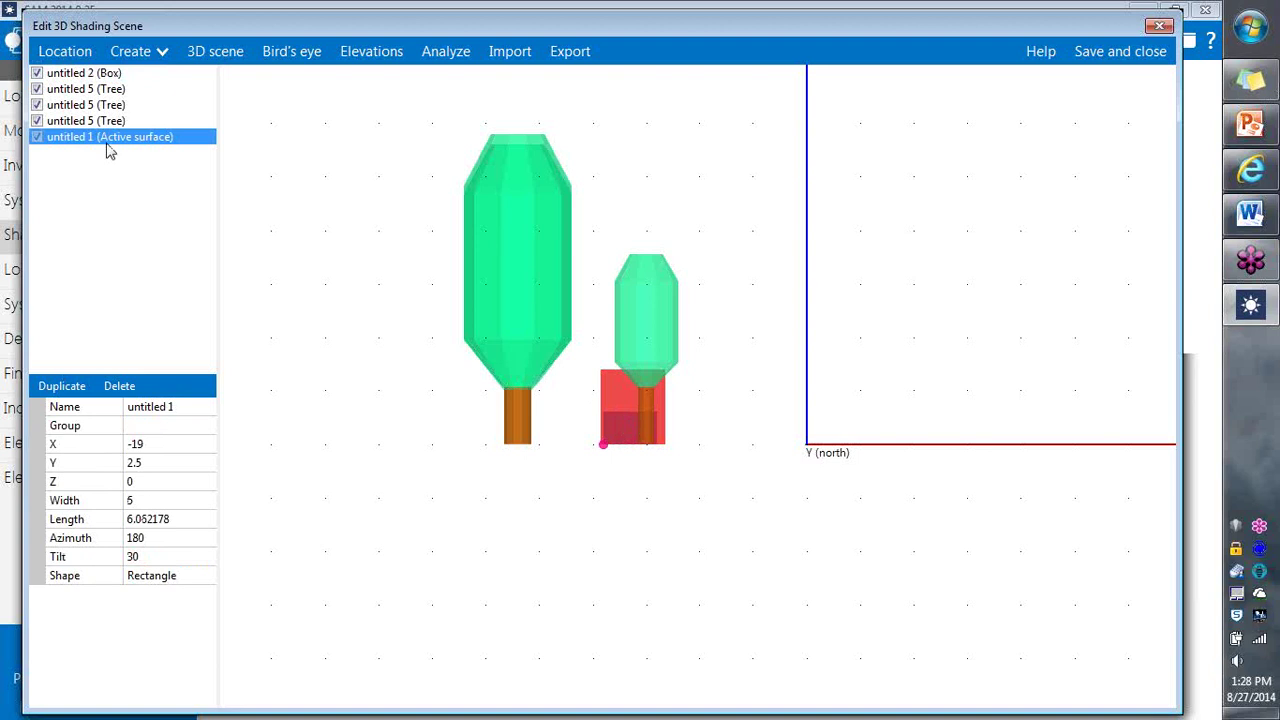
drag(601, 443, 606, 368)
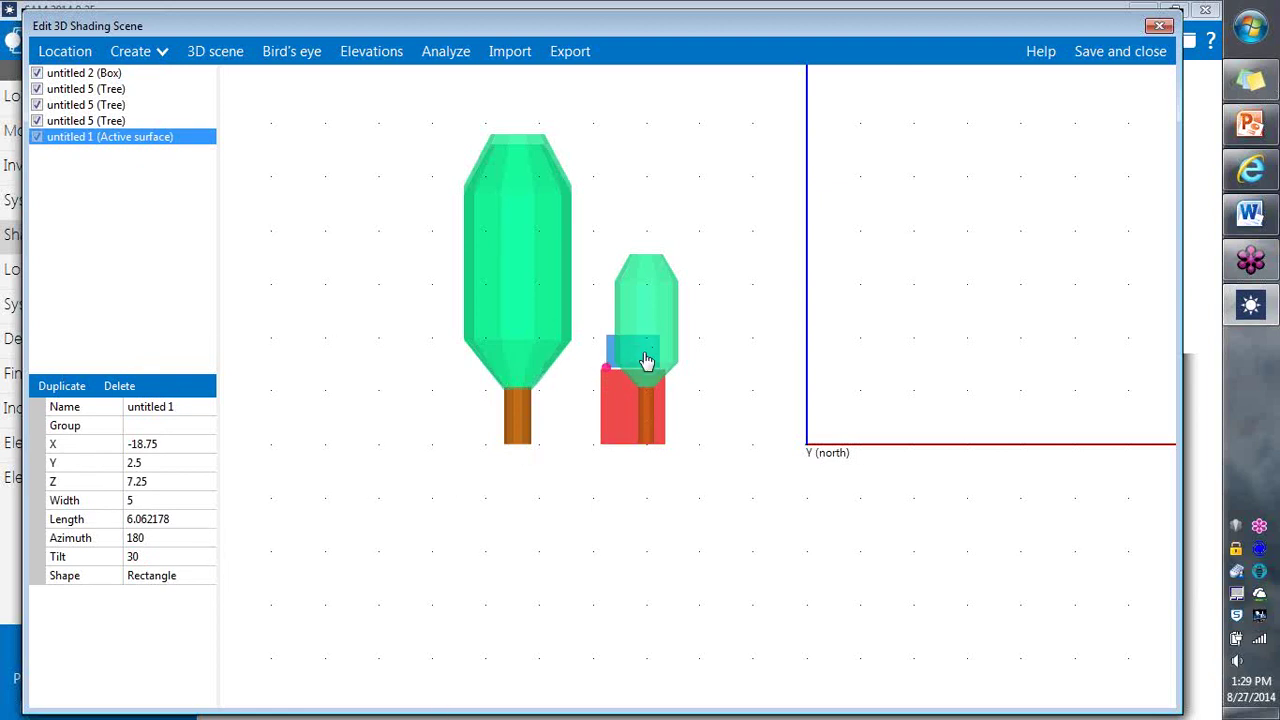
click(612, 413)
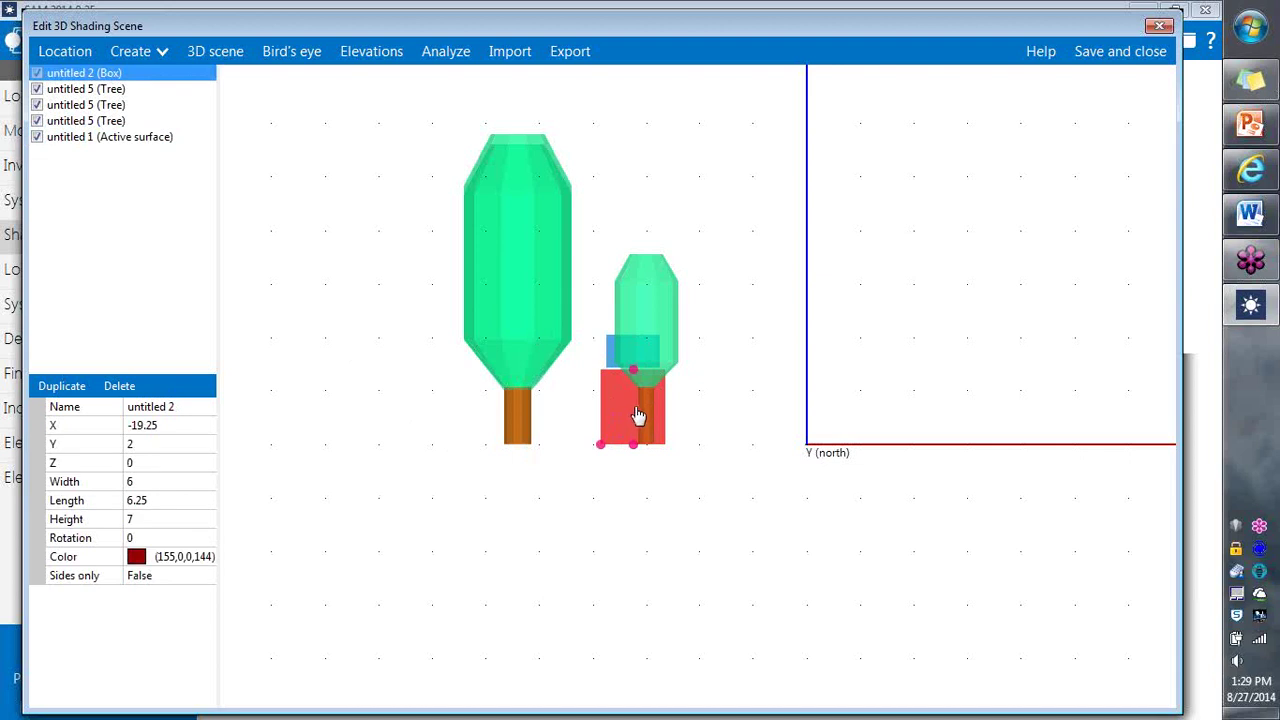
Step: Set the two tall trees' Height fields to 24 and 23
click(527, 292)
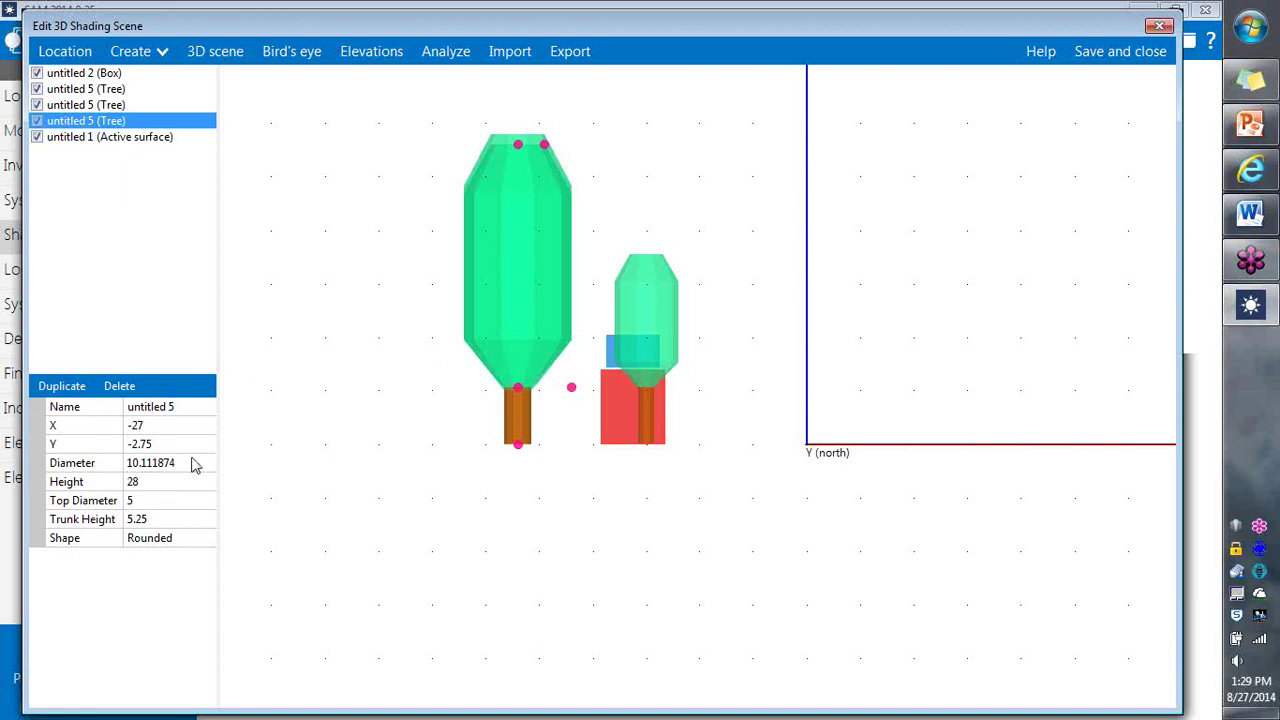
click(155, 481)
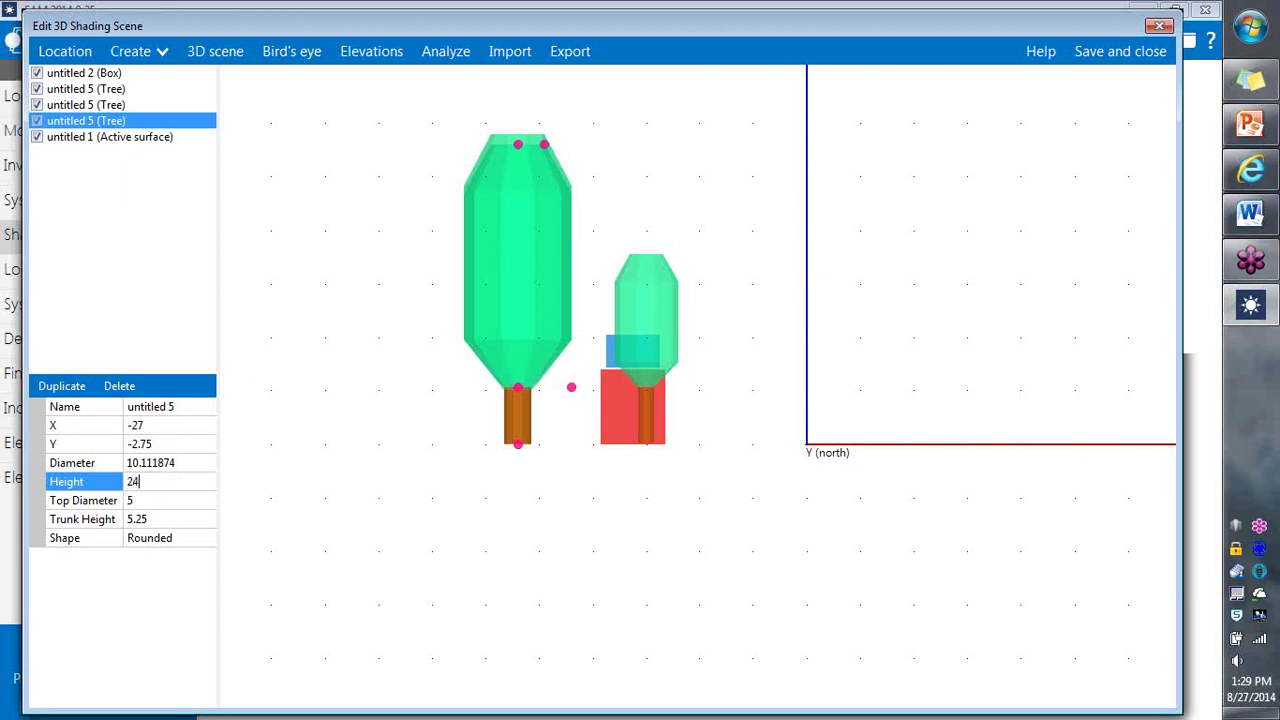
key(Return)
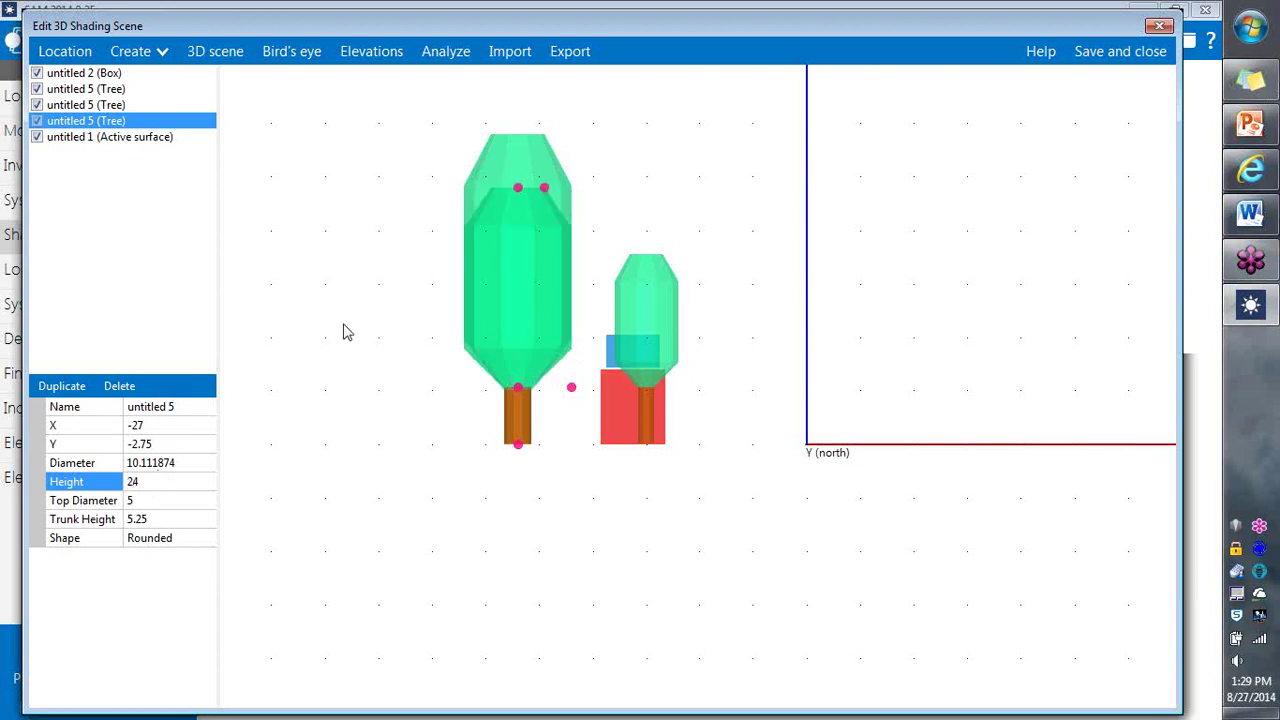
click(528, 170)
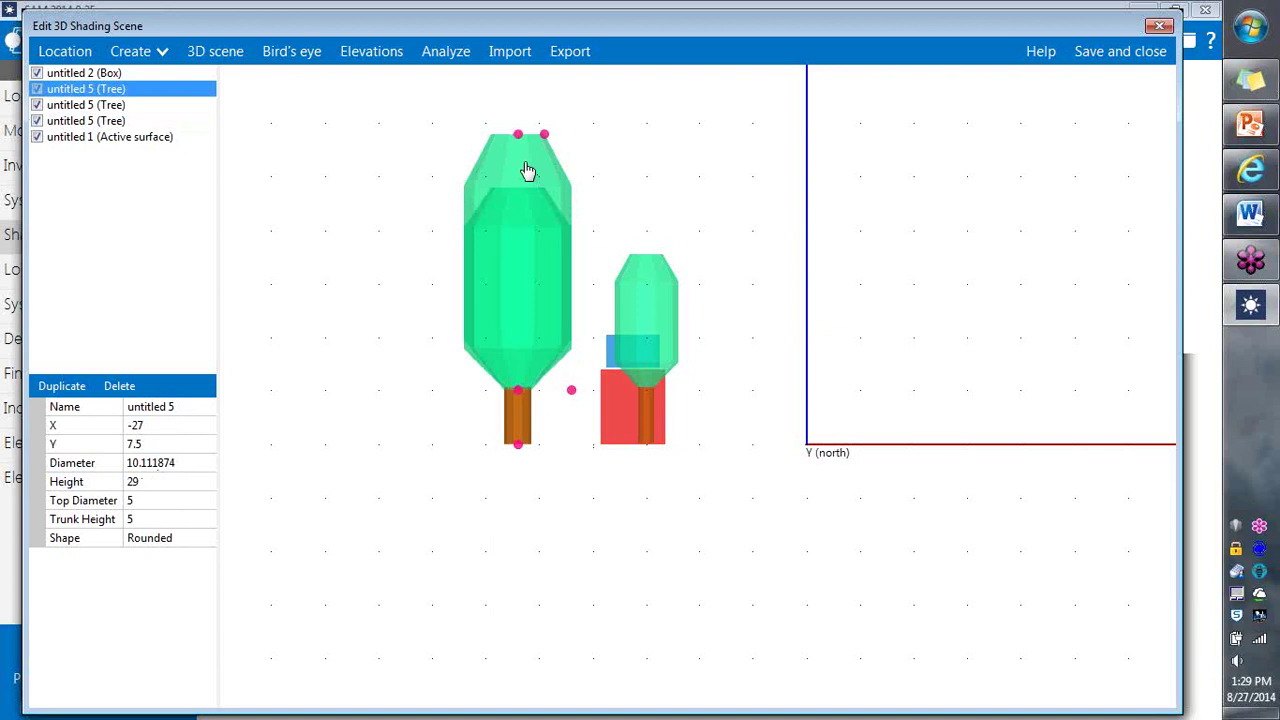
click(156, 481)
text(28)
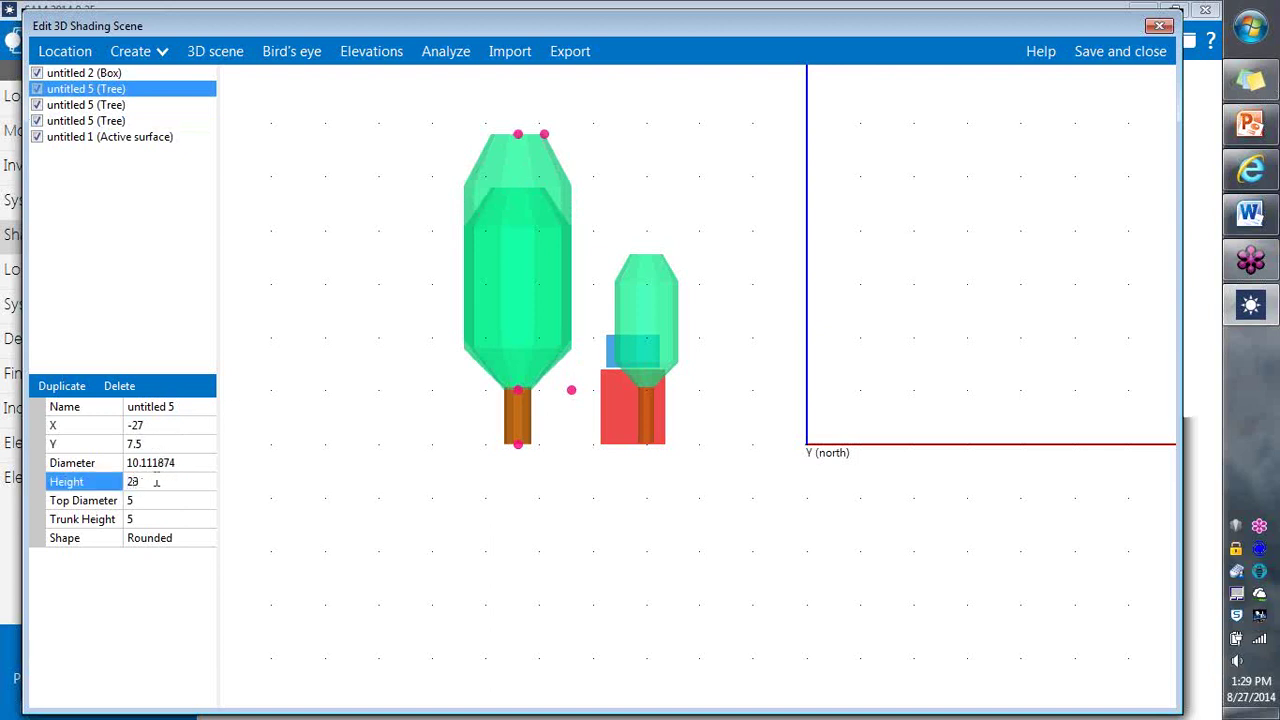
key(BackSpace)
text(3)
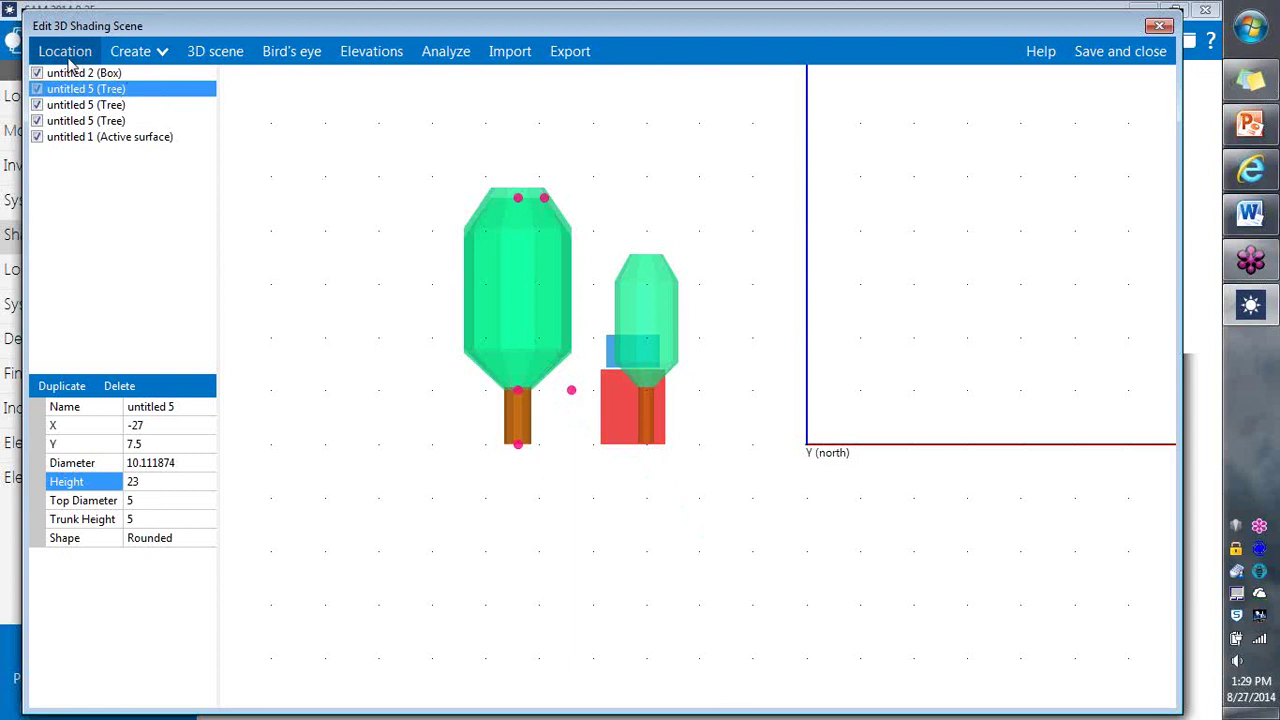
Step: Show the Denver aerial map, then view the trees, box and active surface in Bird's eye
click(62, 55)
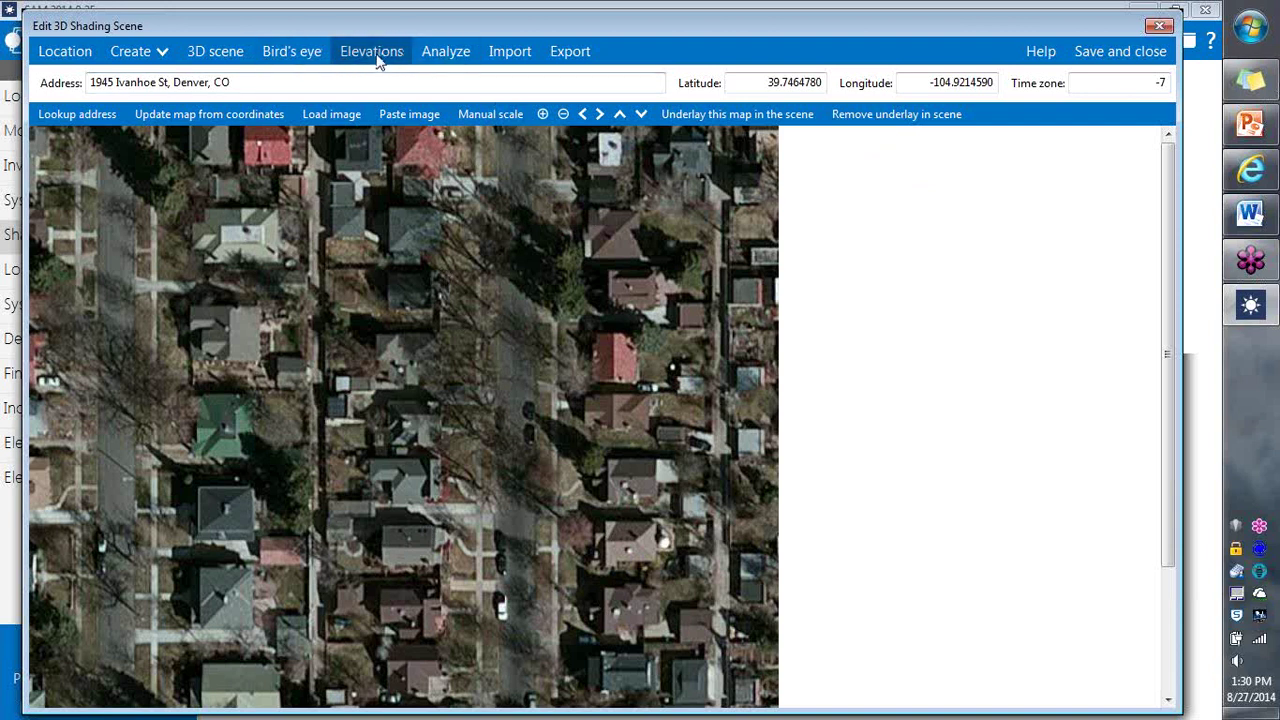
click(304, 52)
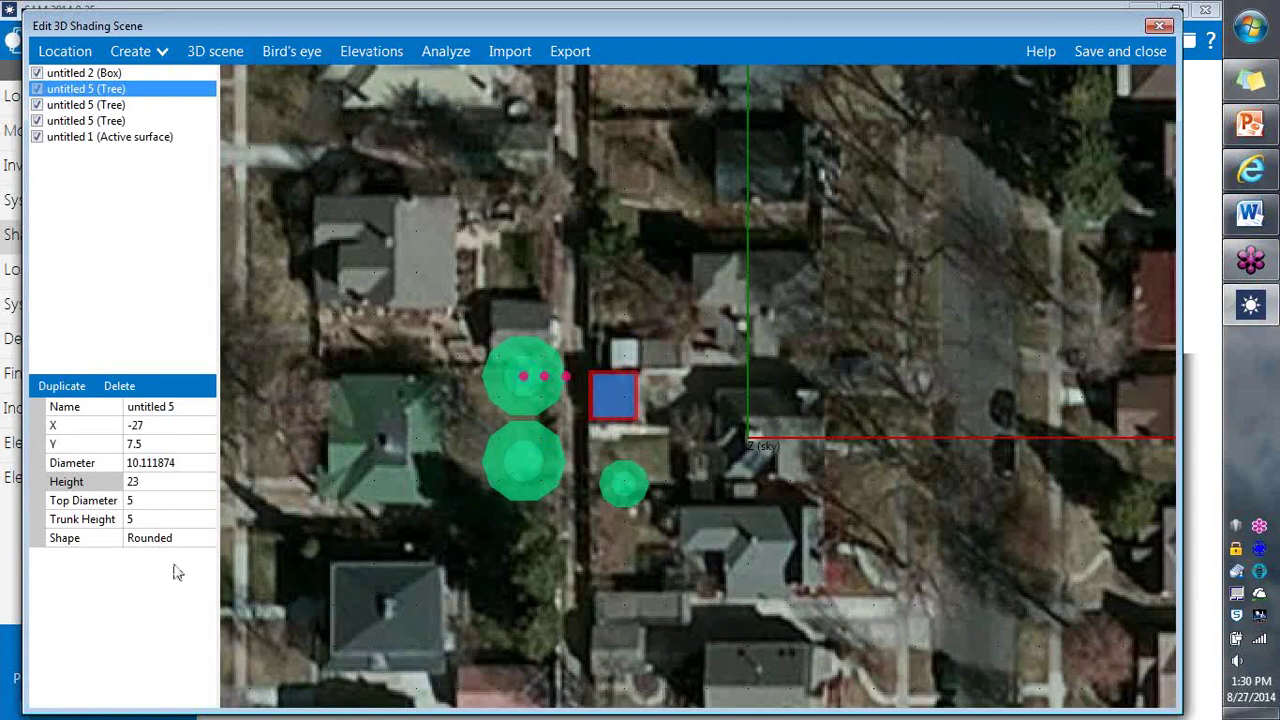
click(564, 582)
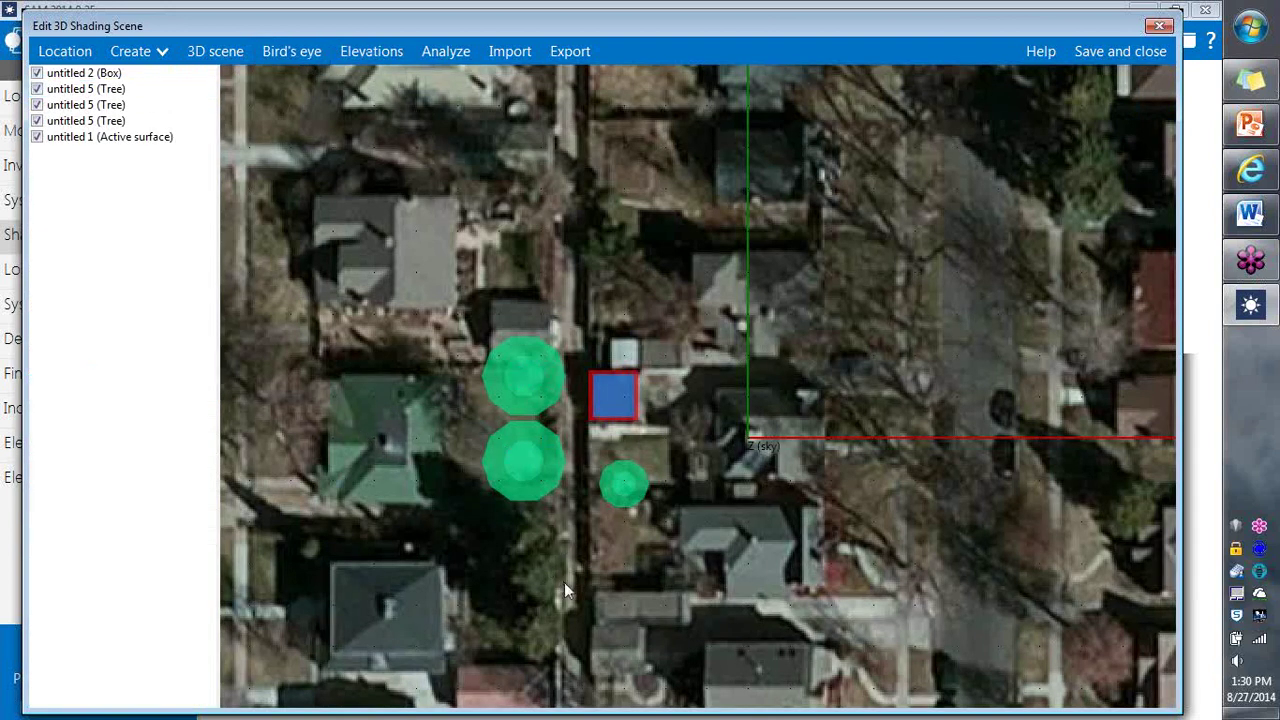
click(613, 400)
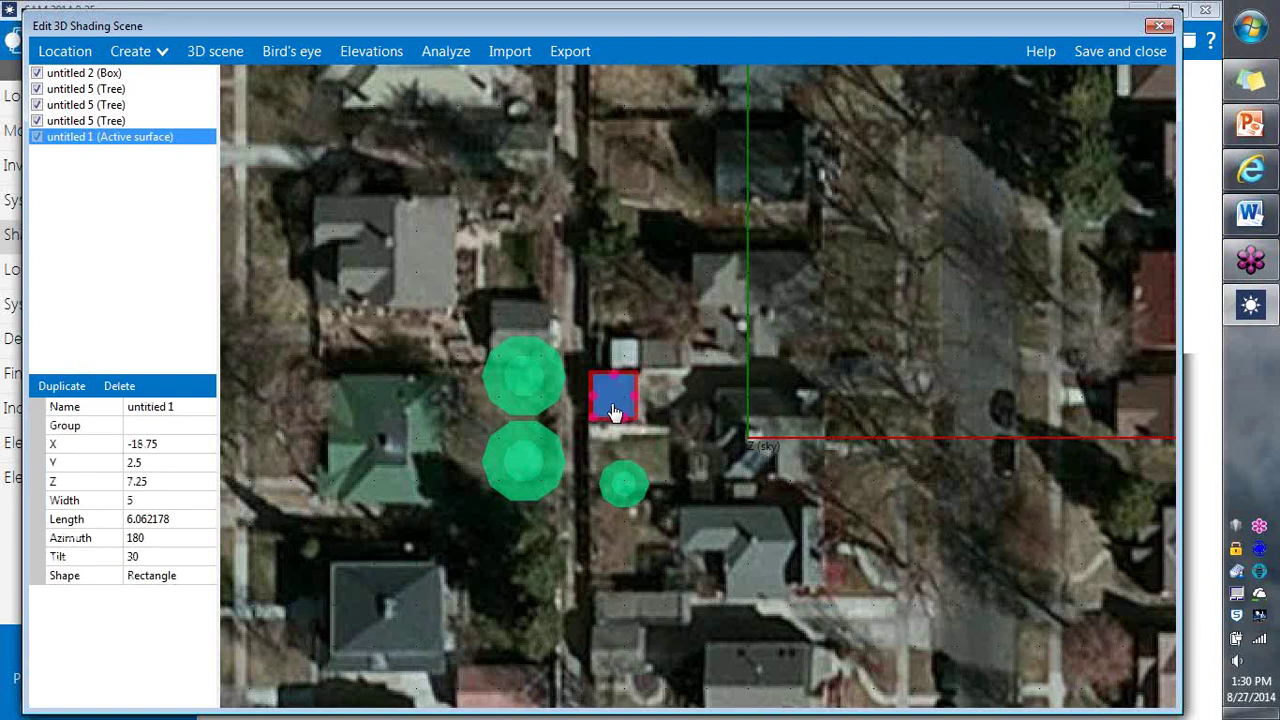
Step: In the 3D scene, change the active surface's tilt from 30 to 20
click(215, 51)
drag(697, 431, 677, 373)
scroll(687, 401, up, 5)
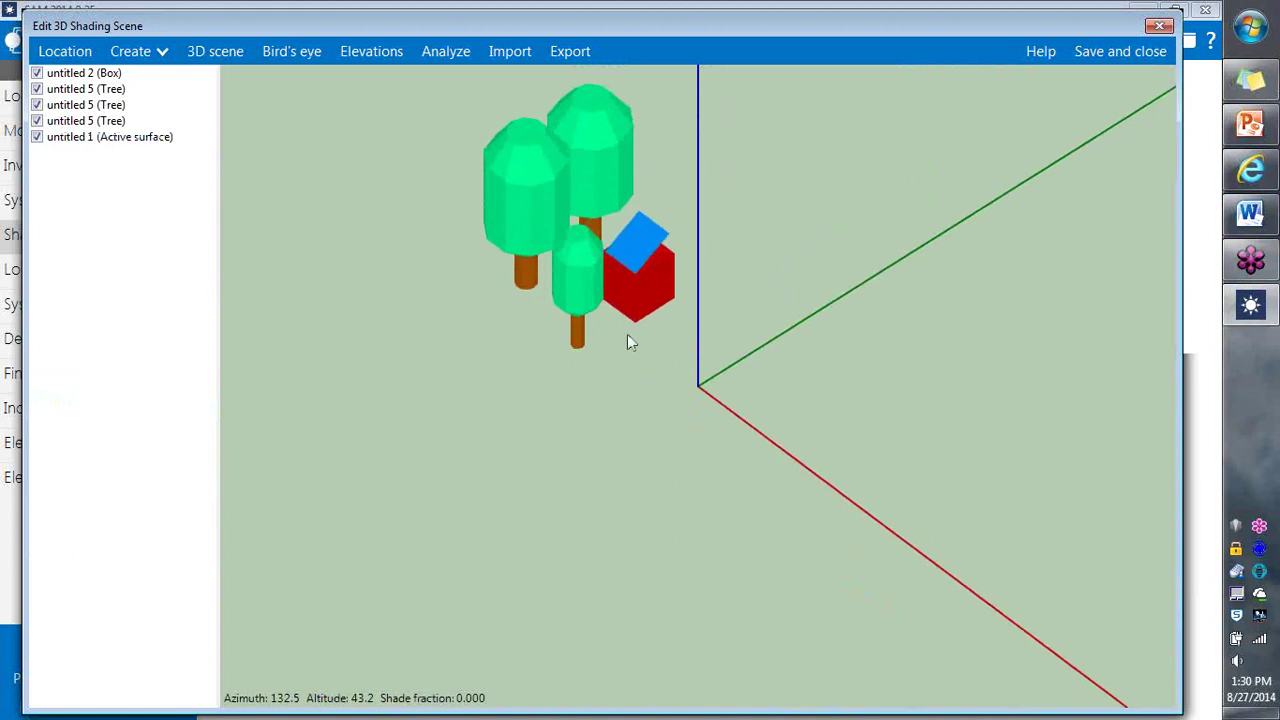
drag(623, 340, 643, 378)
click(693, 385)
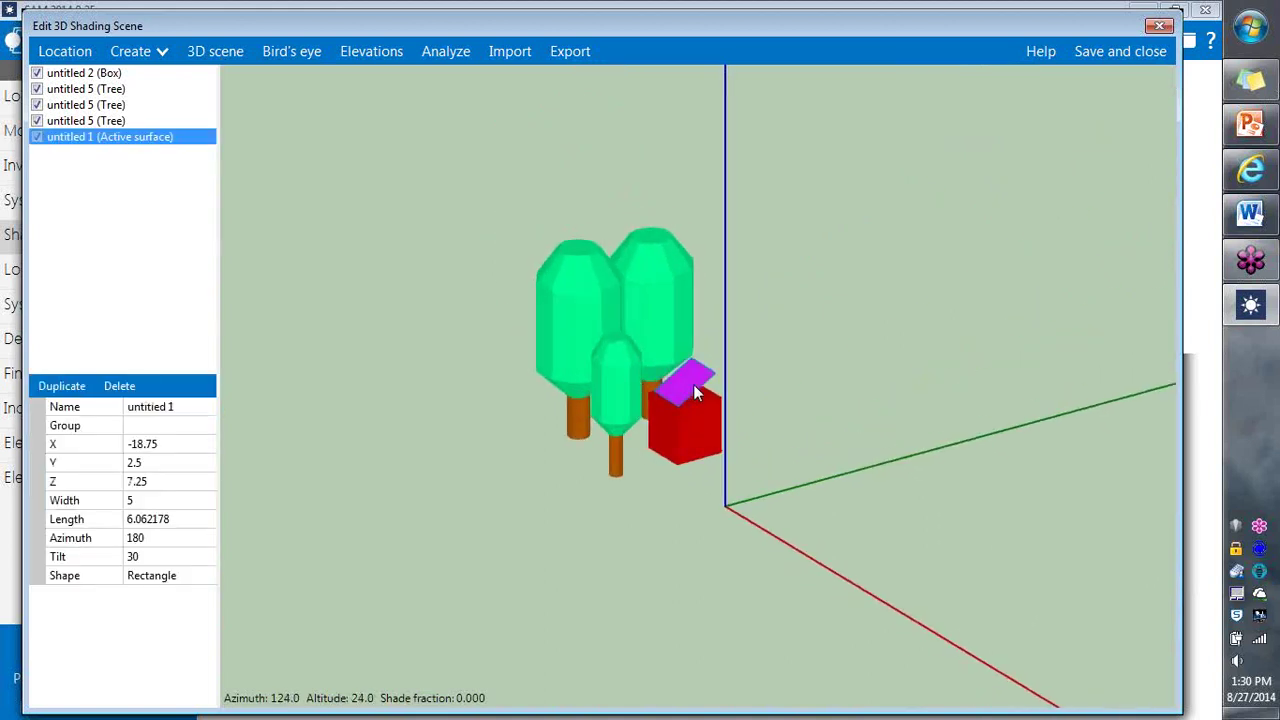
click(164, 558)
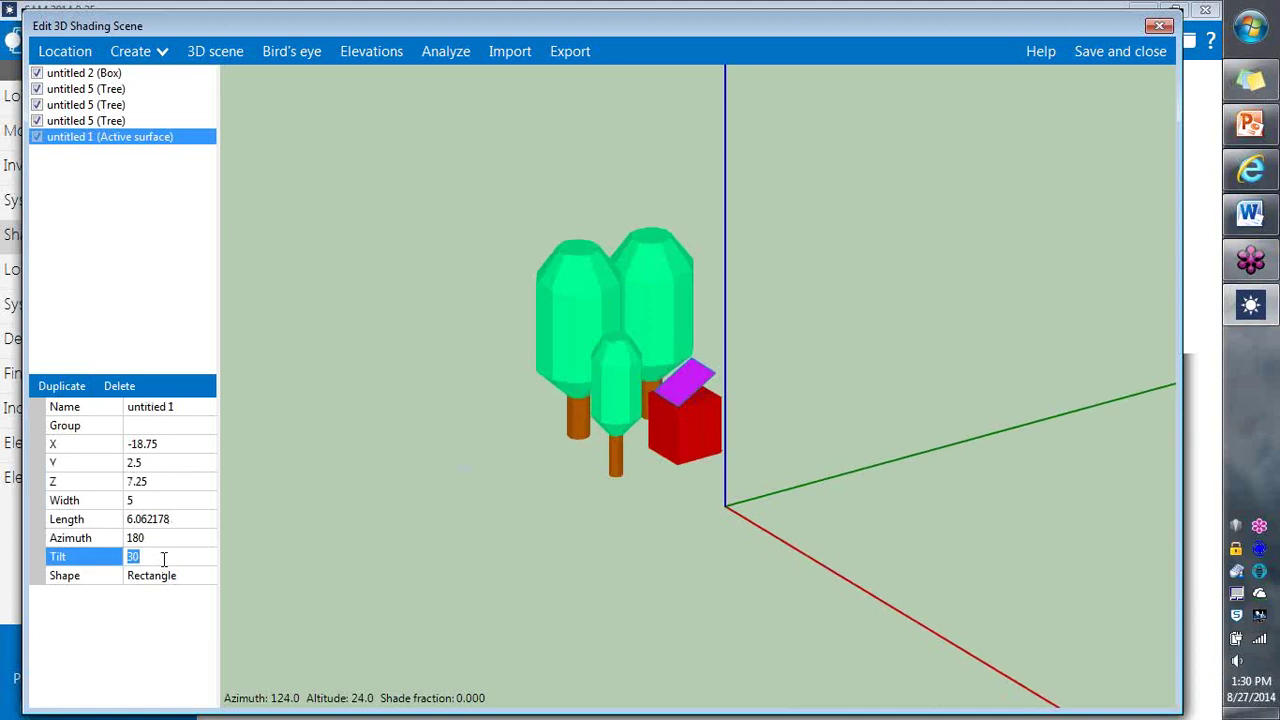
text(20)
key(Return)
click(585, 619)
drag(575, 581, 780, 571)
drag(798, 472, 631, 474)
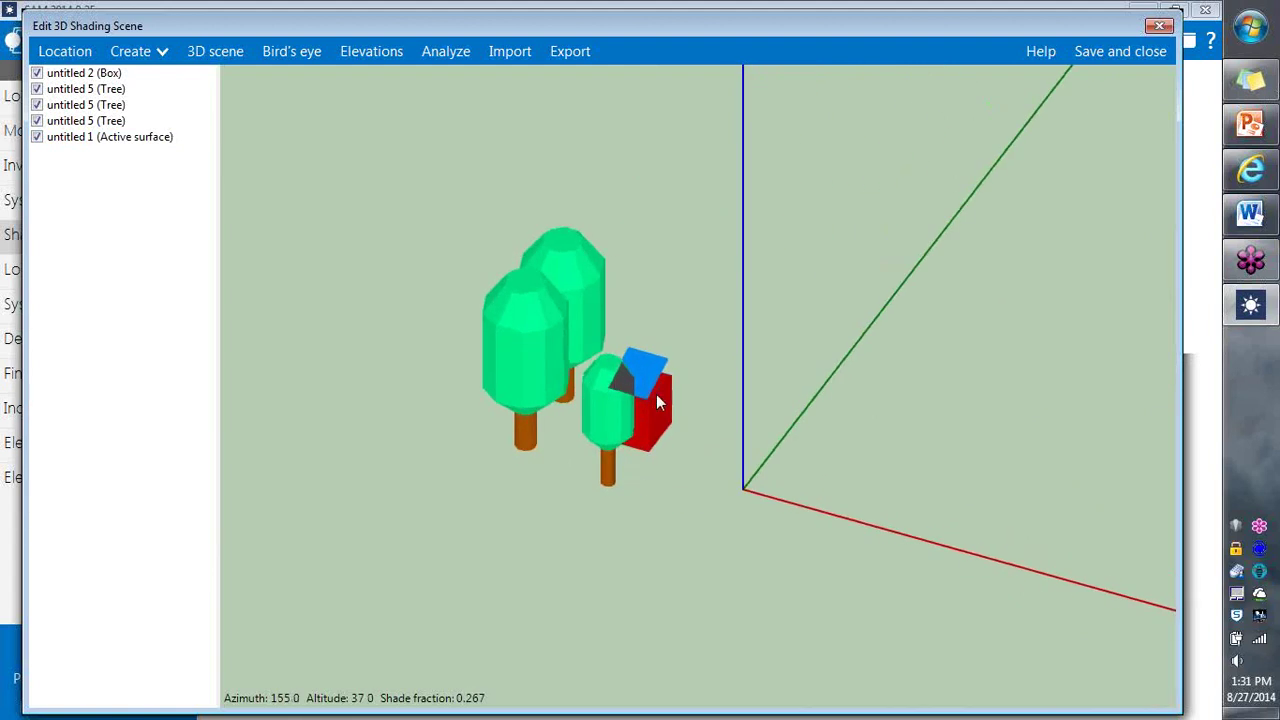
drag(754, 509, 919, 526)
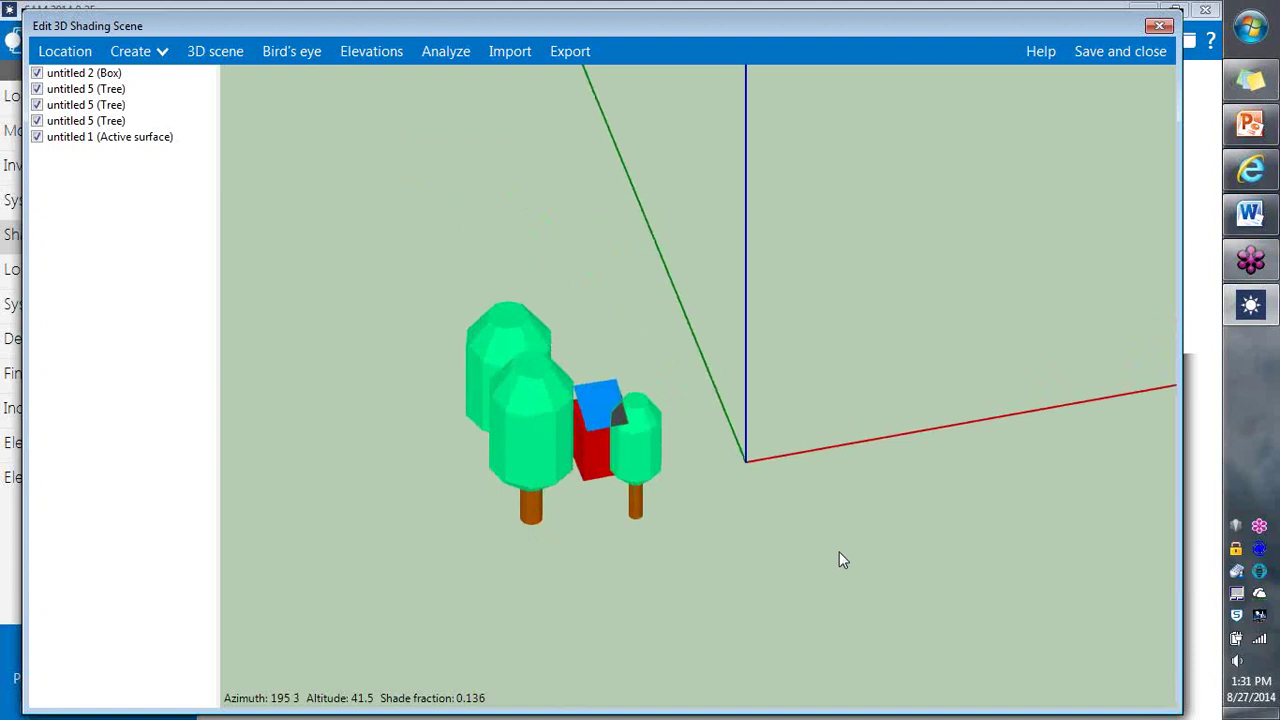
drag(839, 551, 796, 557)
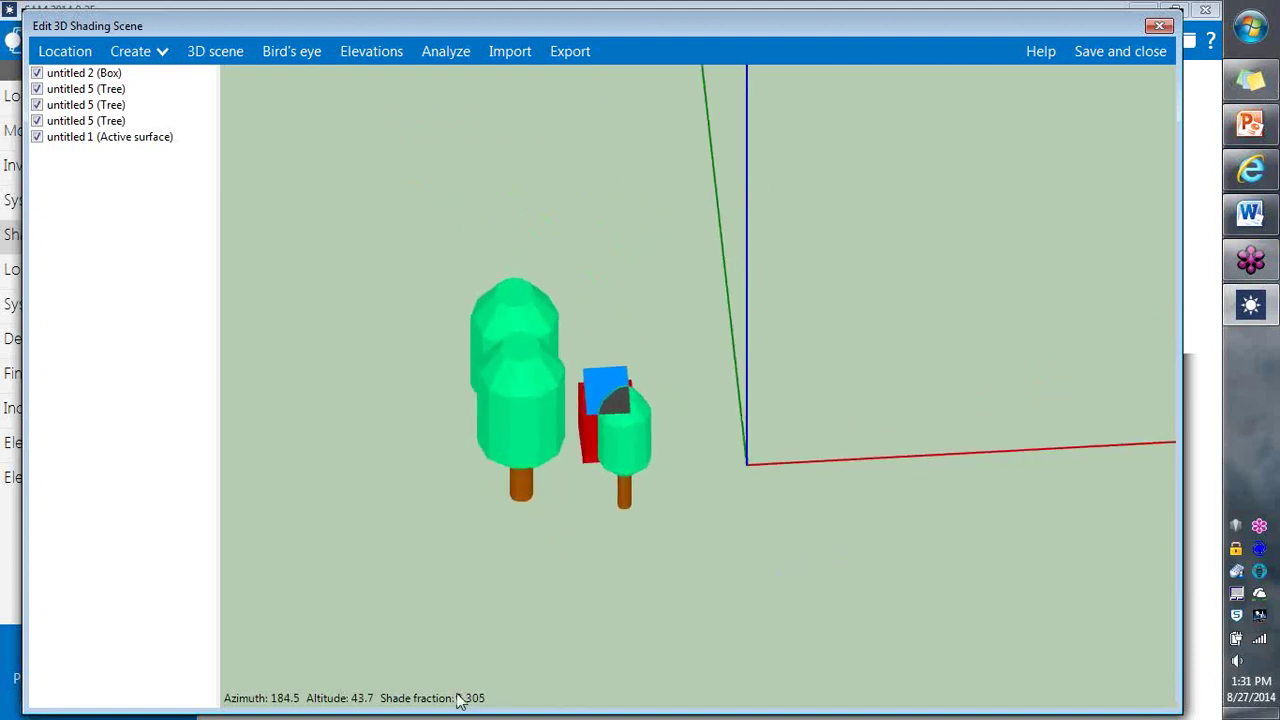
drag(720, 531, 609, 538)
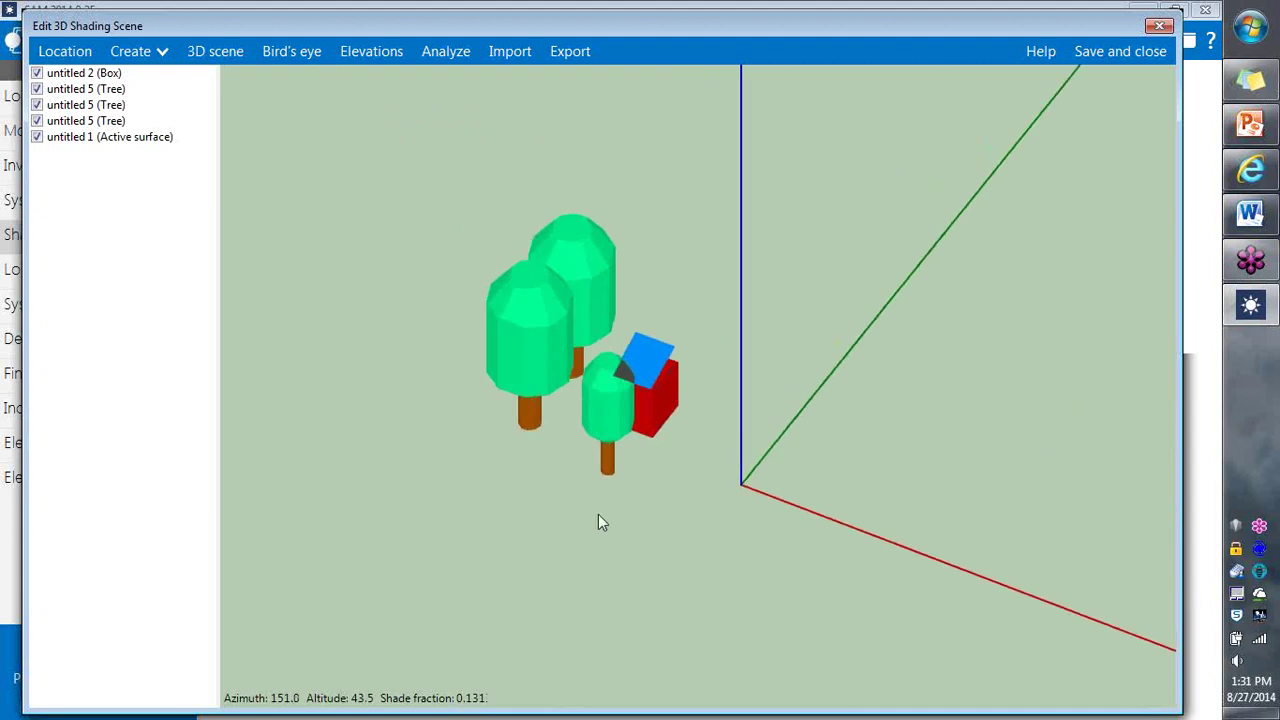
drag(697, 500, 911, 473)
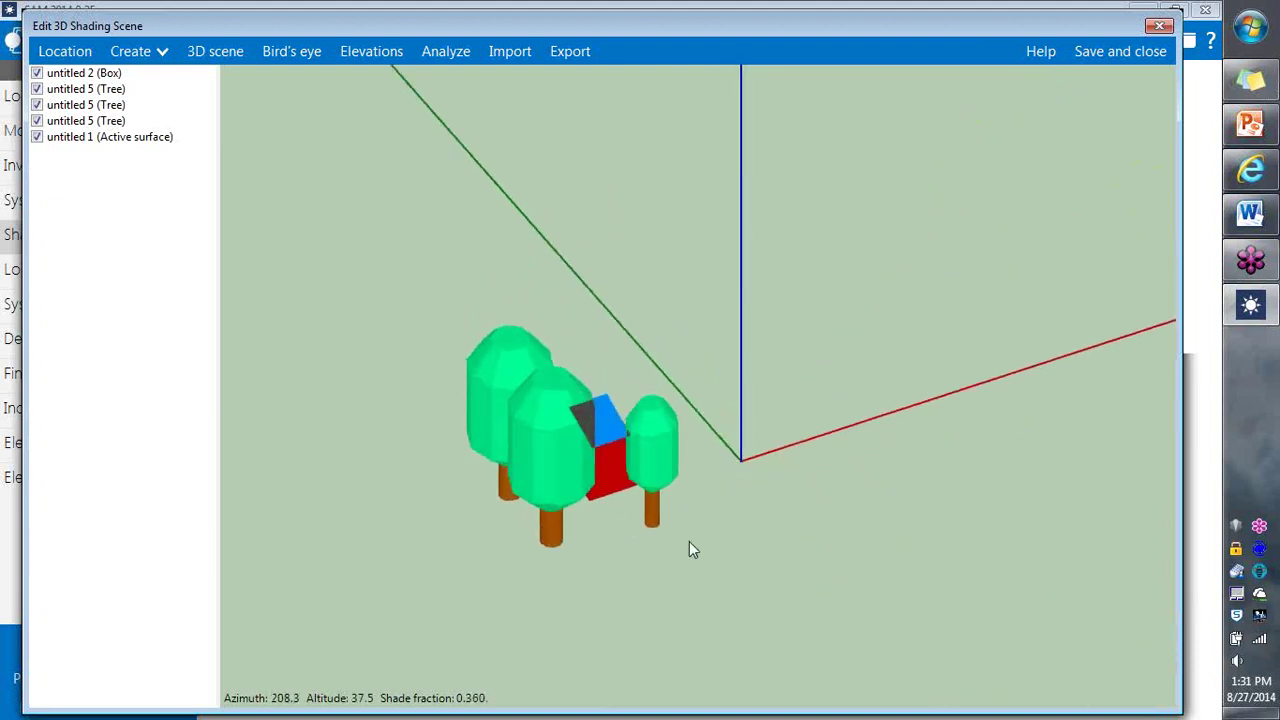
drag(687, 551, 762, 574)
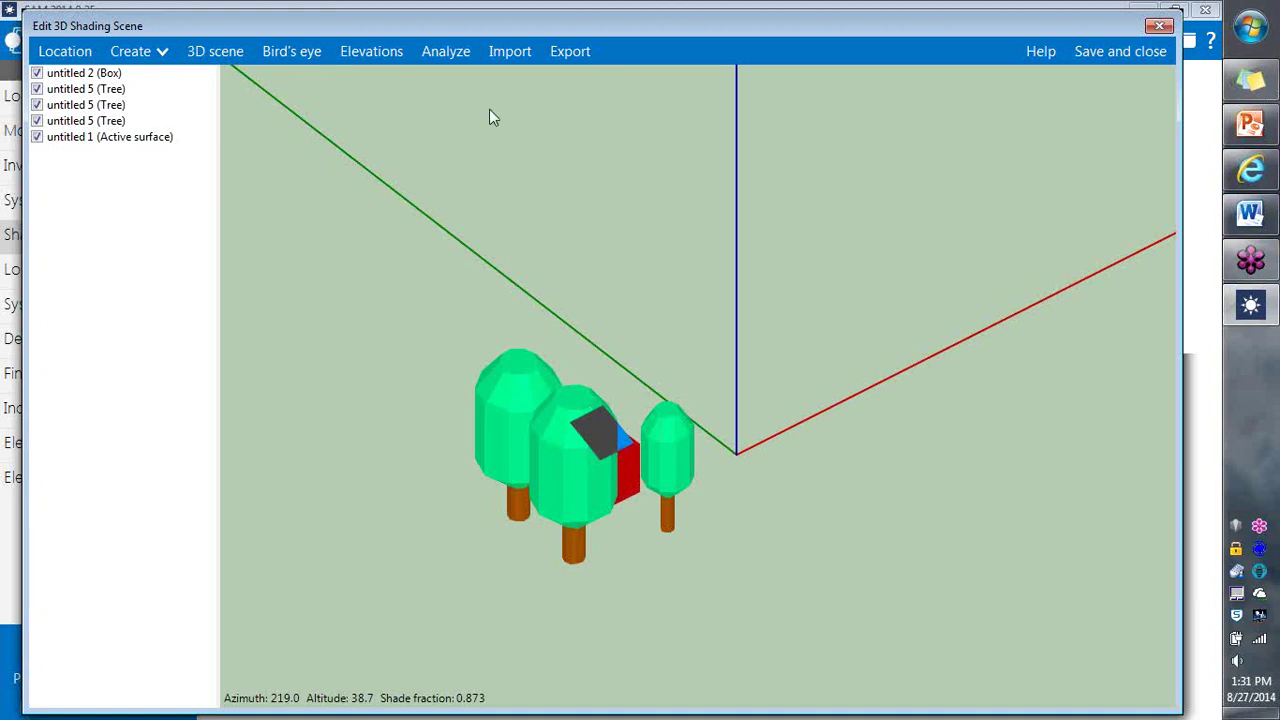
Step: Run the diurnal shade loss analysis, check the 3D scene, then view the month-by-hour table
click(447, 55)
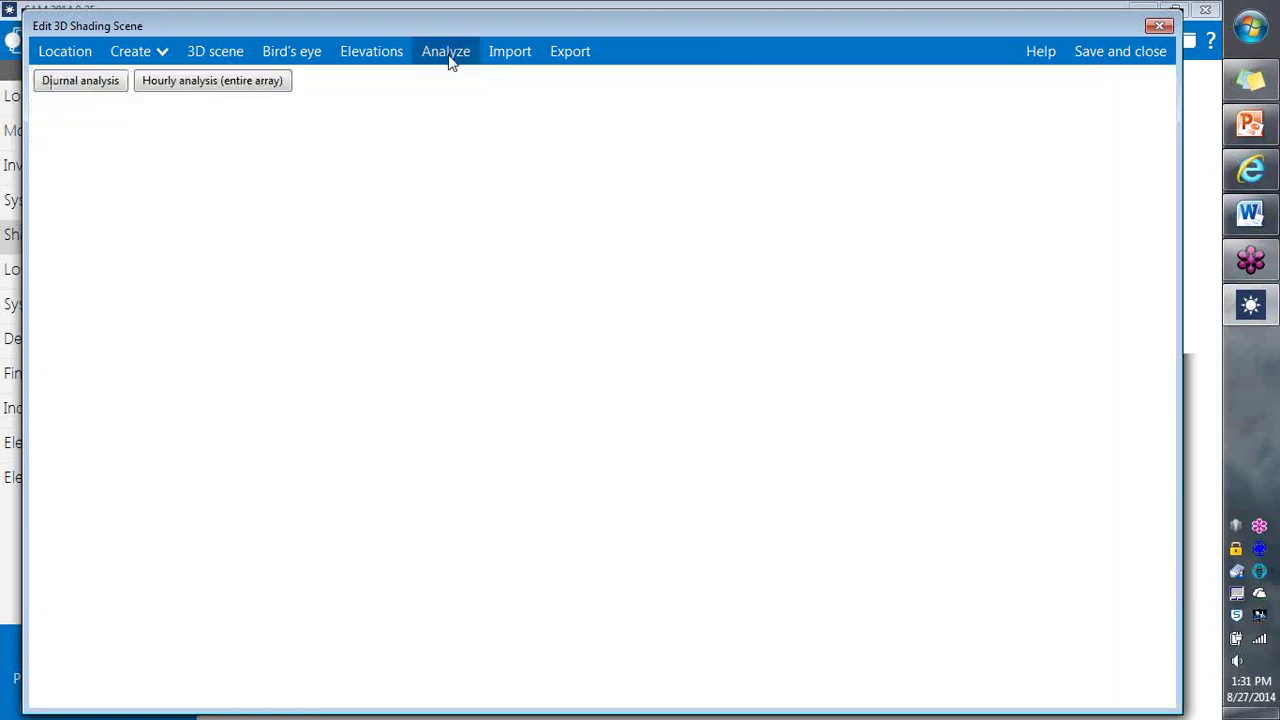
click(96, 88)
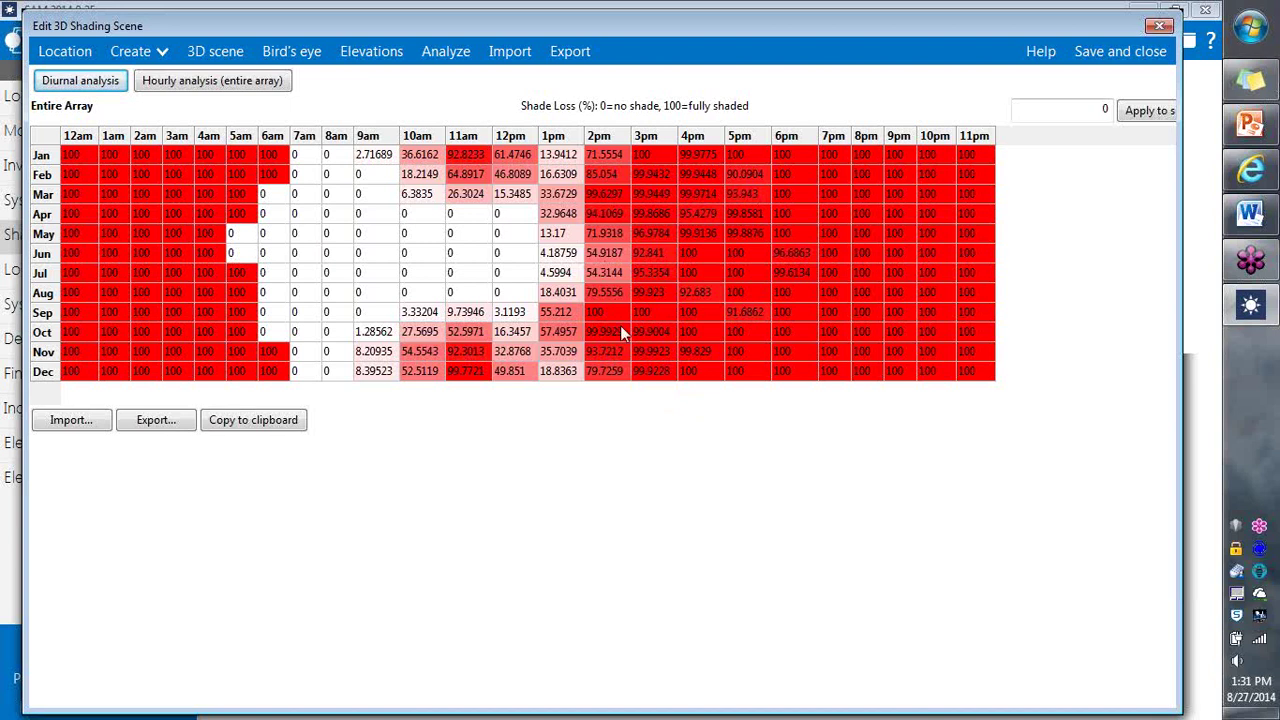
click(236, 60)
drag(534, 603, 495, 447)
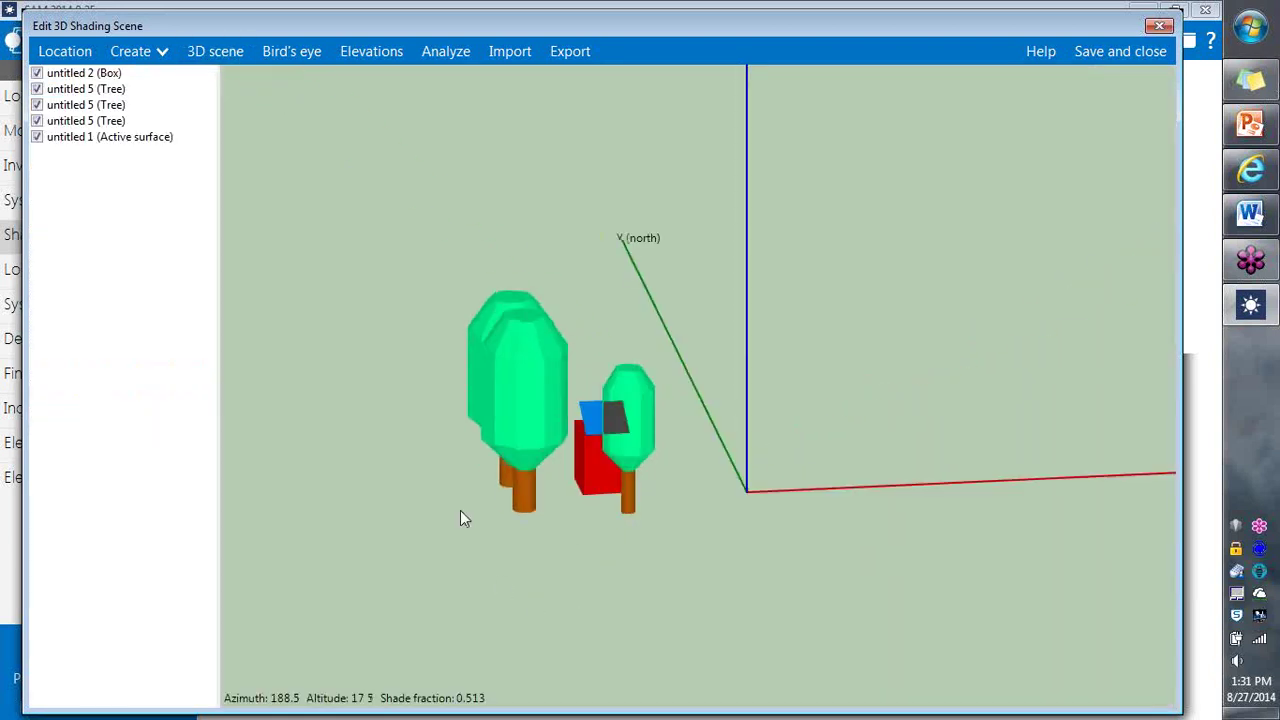
drag(755, 553, 679, 640)
click(628, 452)
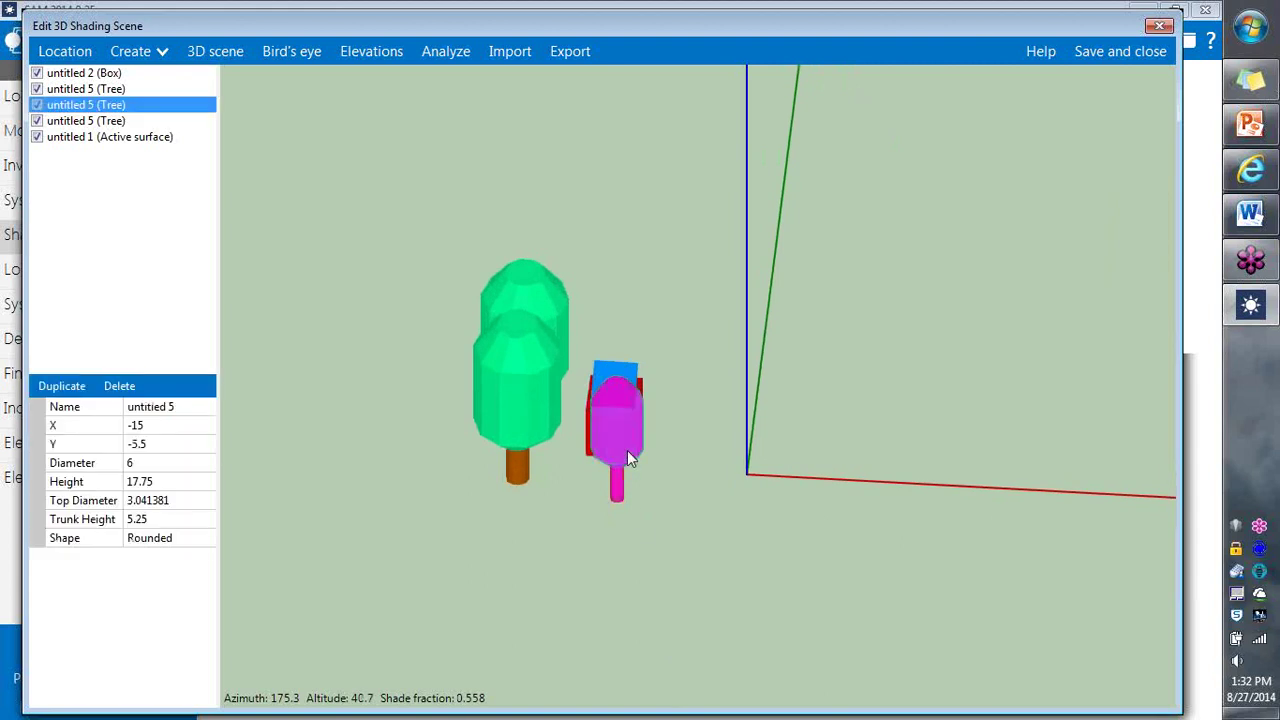
click(443, 60)
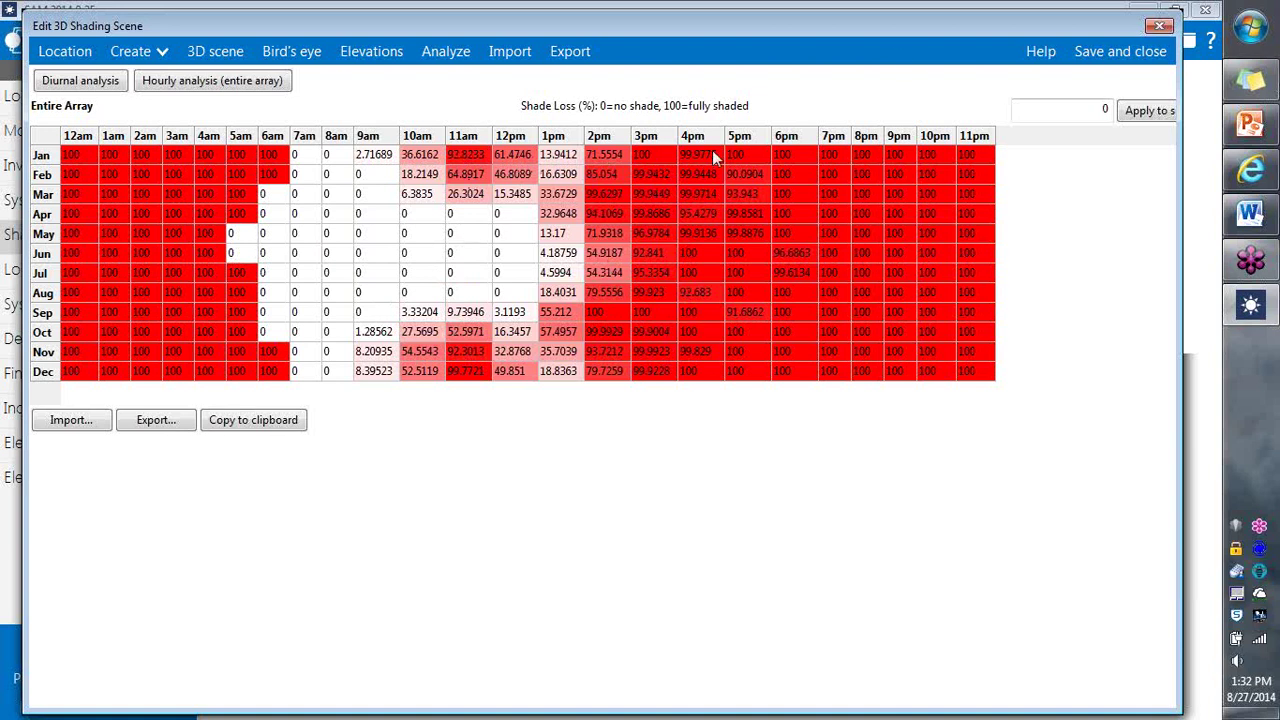
Step: Save the scene, import the month-by-hour losses into Subarray 1, and accept the table
click(1100, 66)
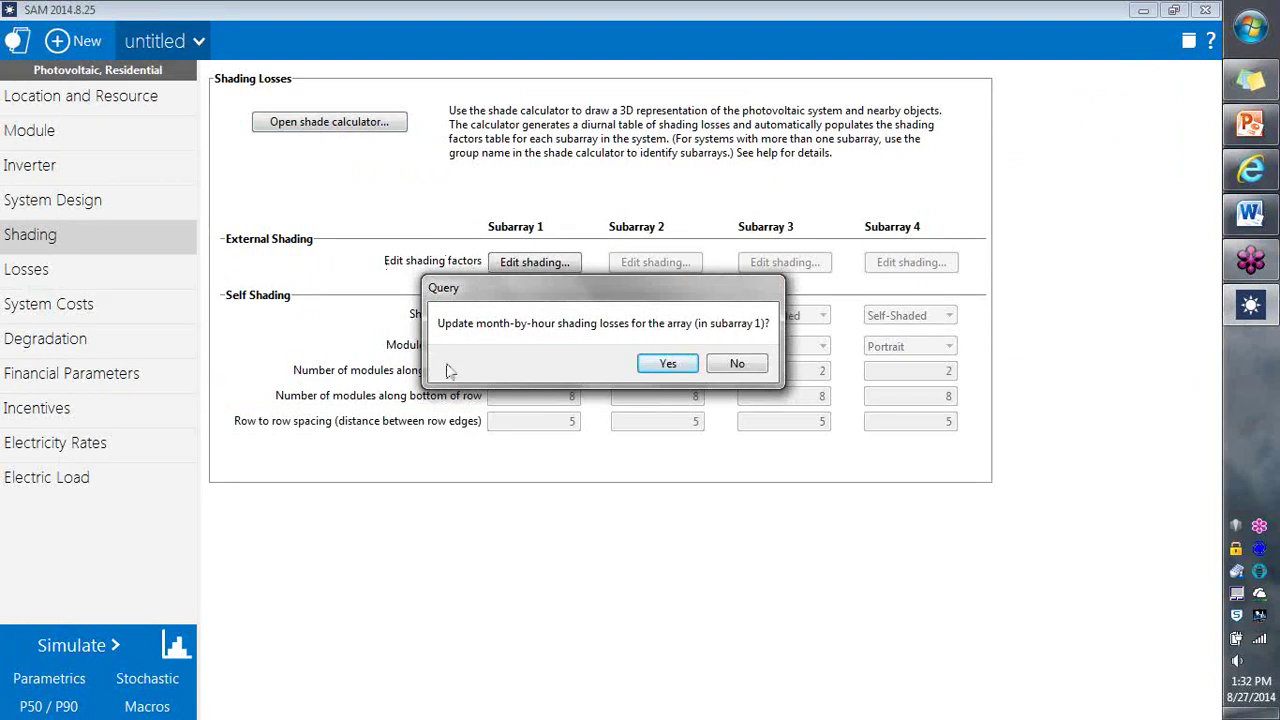
click(668, 366)
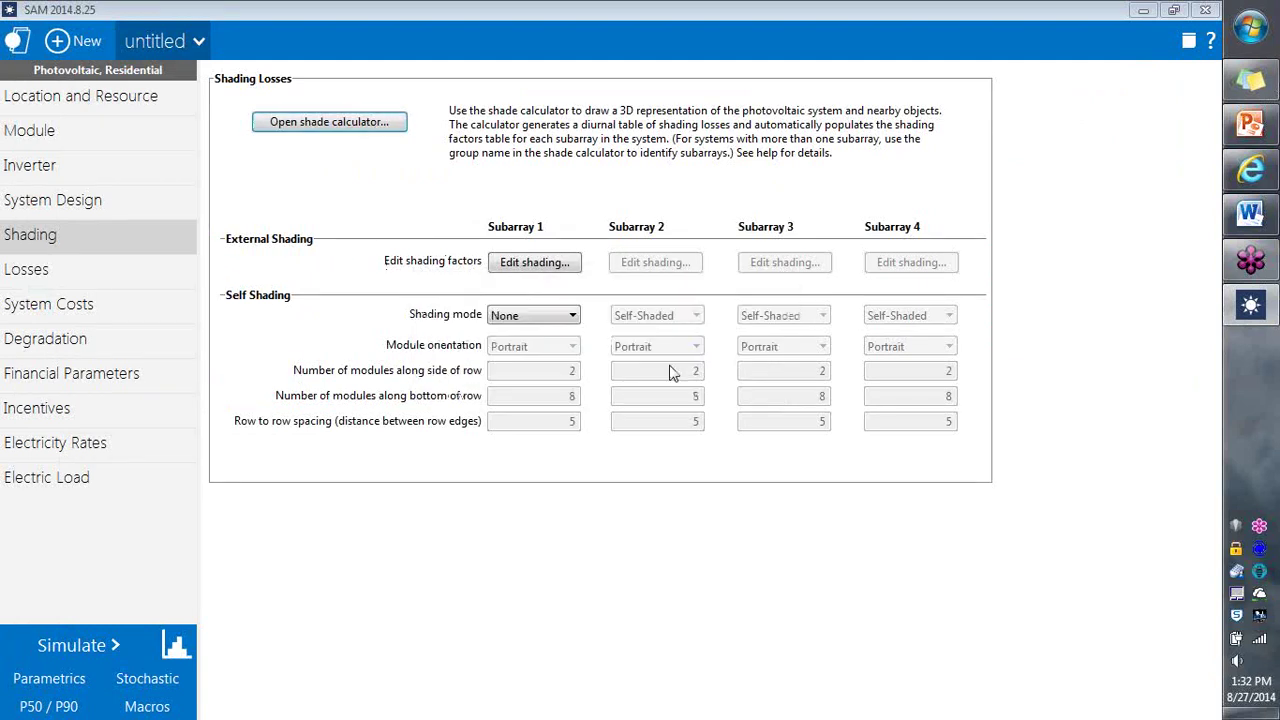
click(533, 265)
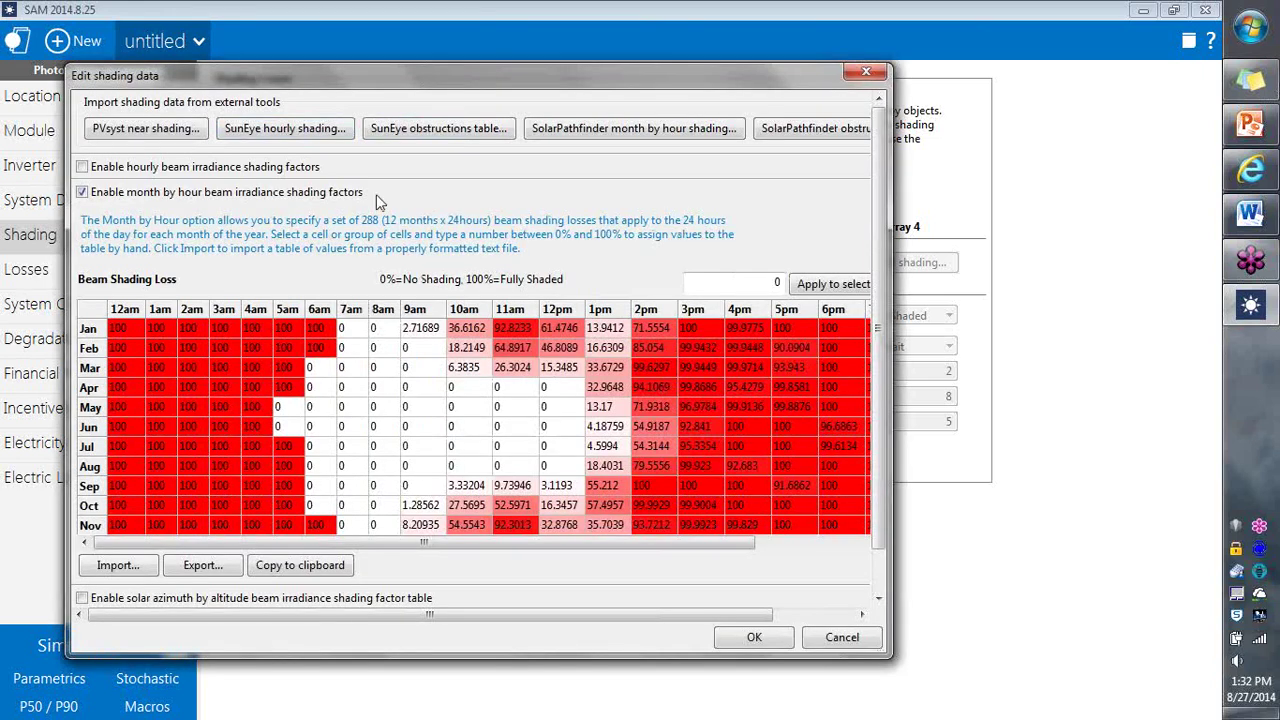
mouse_move(888, 656)
mouse_down()
mouse_move(1005, 668)
mouse_move(970, 667)
mouse_up()
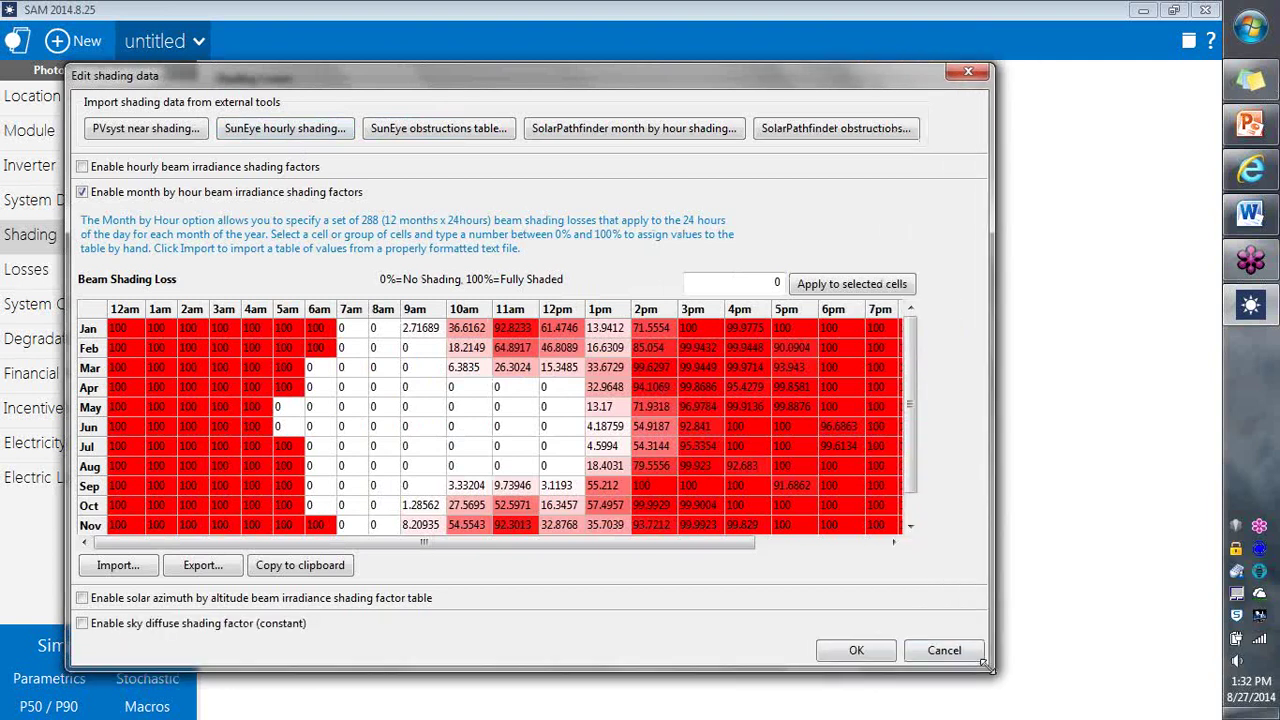
click(860, 650)
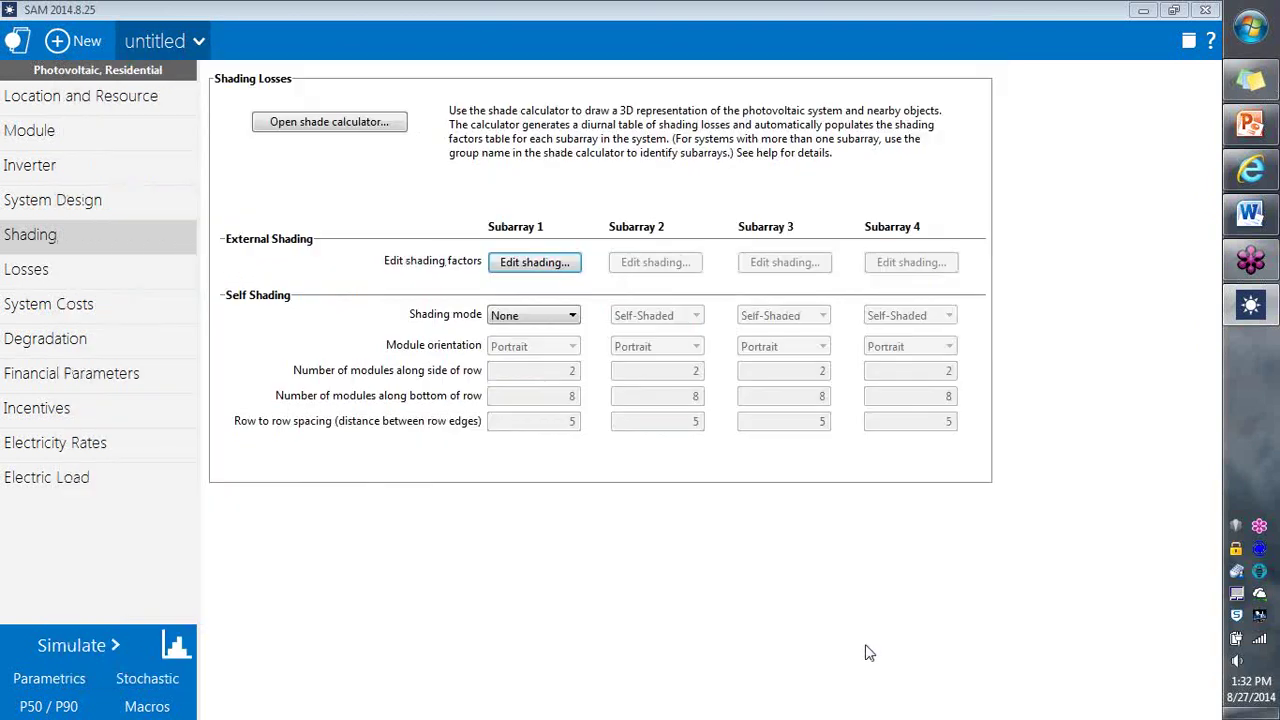
Step: Simulate with shading (4,640 kWh), then disable Subarray 1's month-by-hour beam shading factors
click(99, 645)
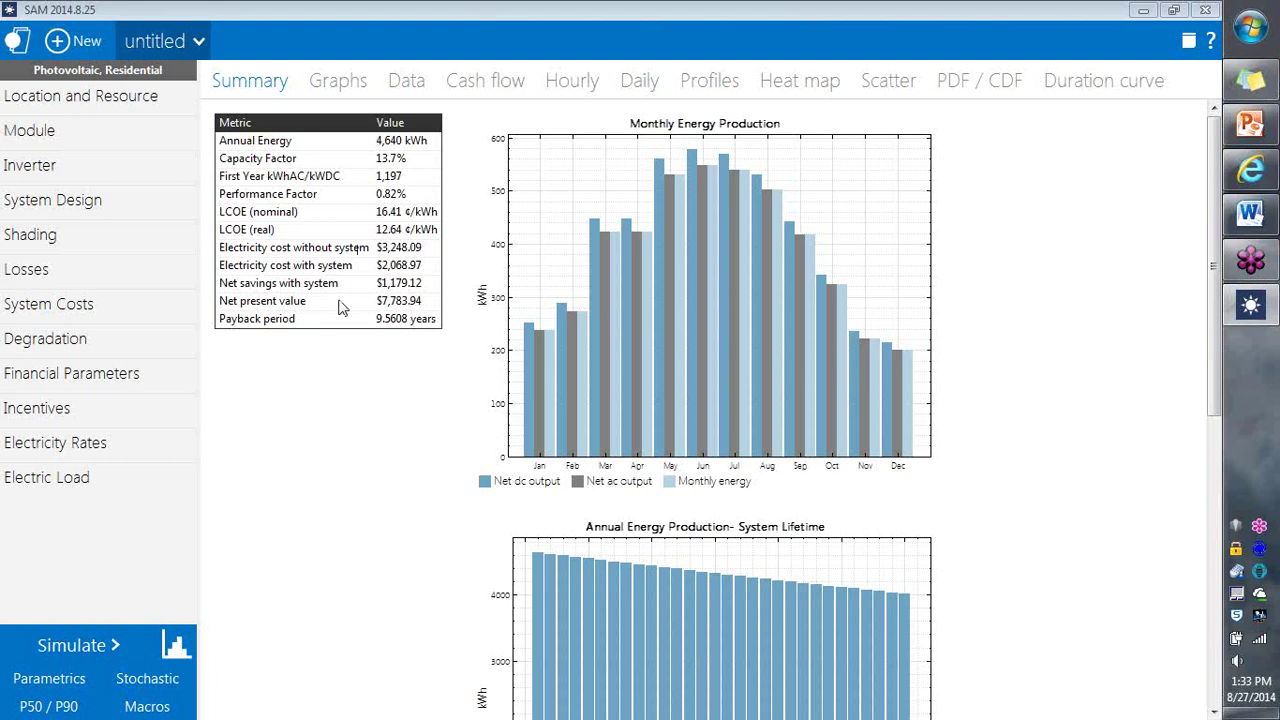
click(126, 250)
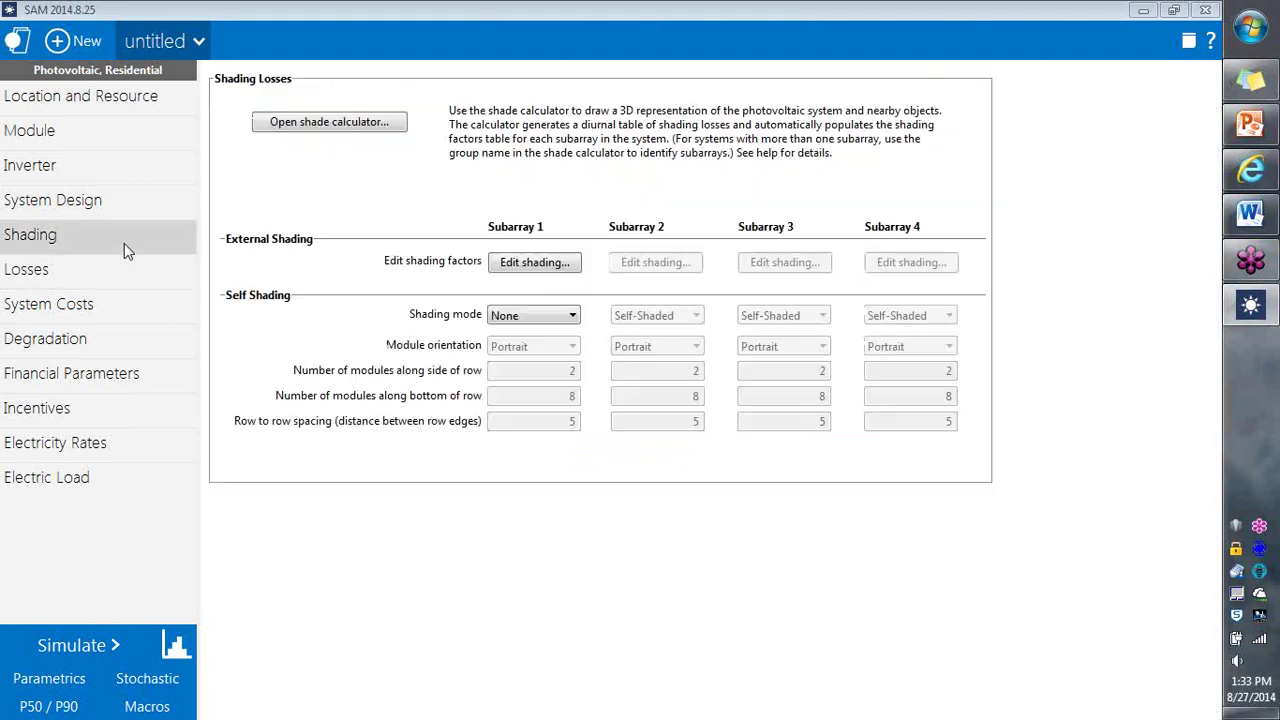
click(497, 266)
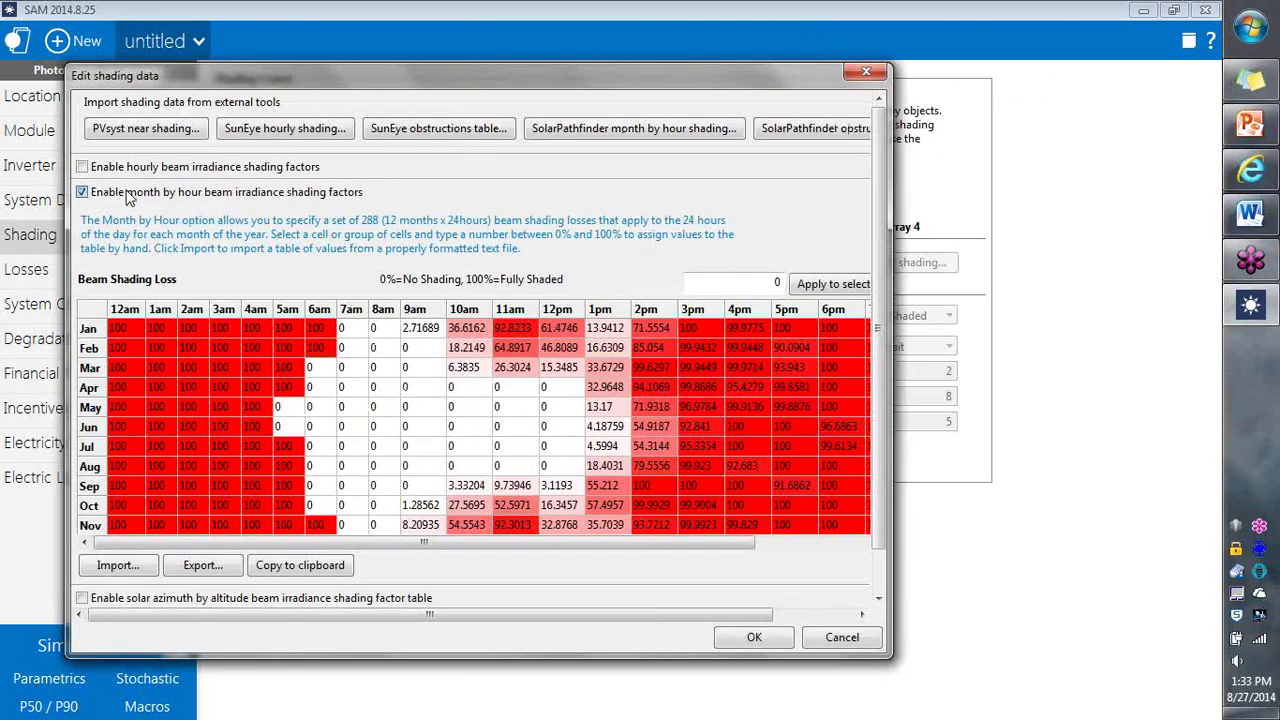
click(128, 197)
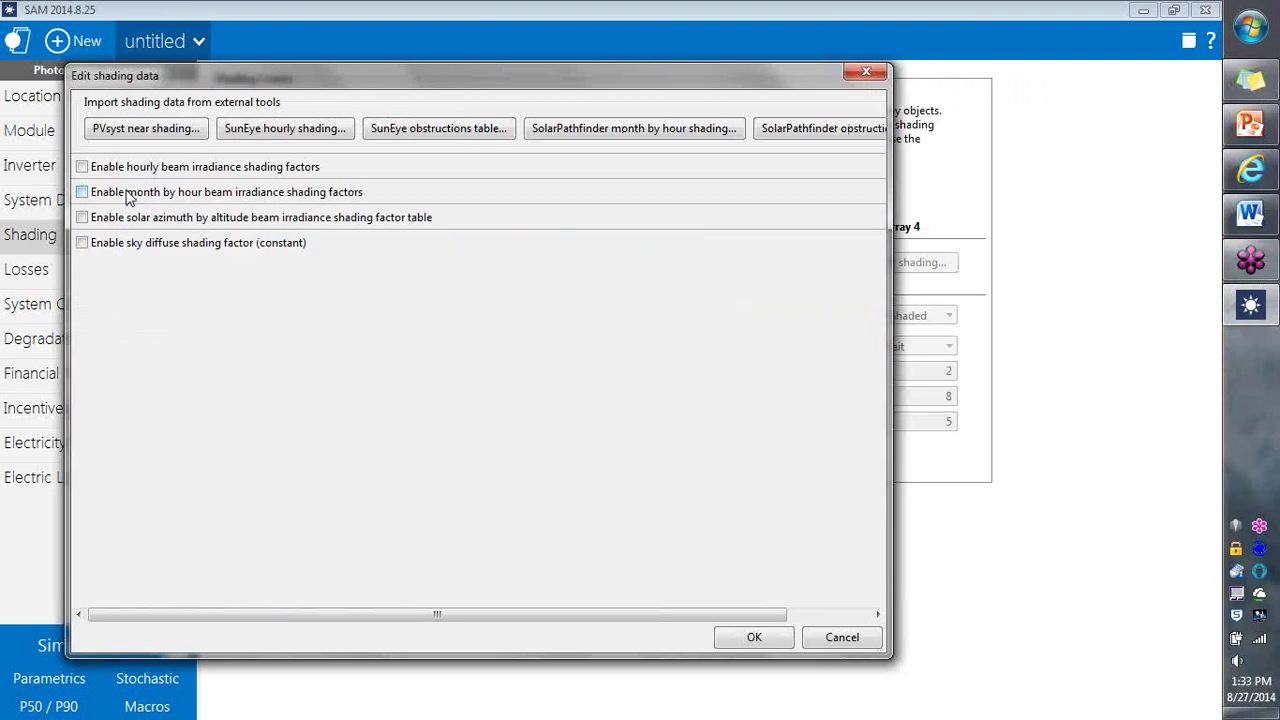
click(754, 638)
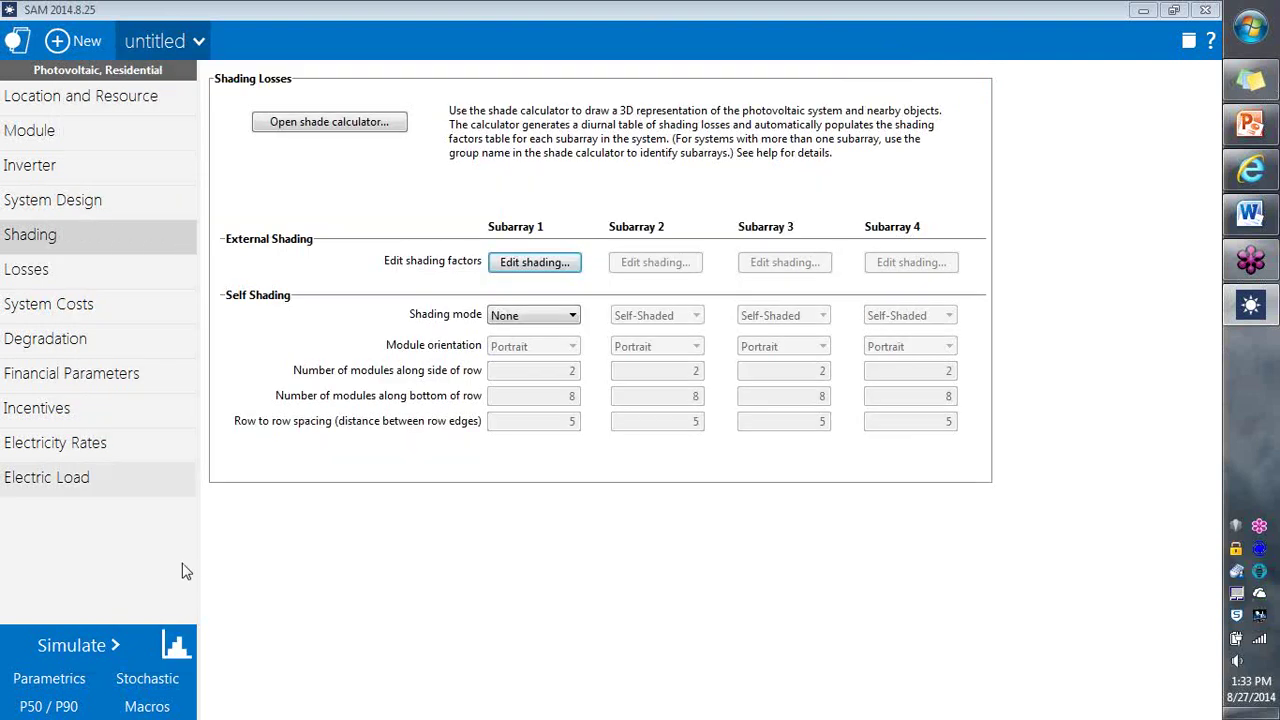
click(175, 645)
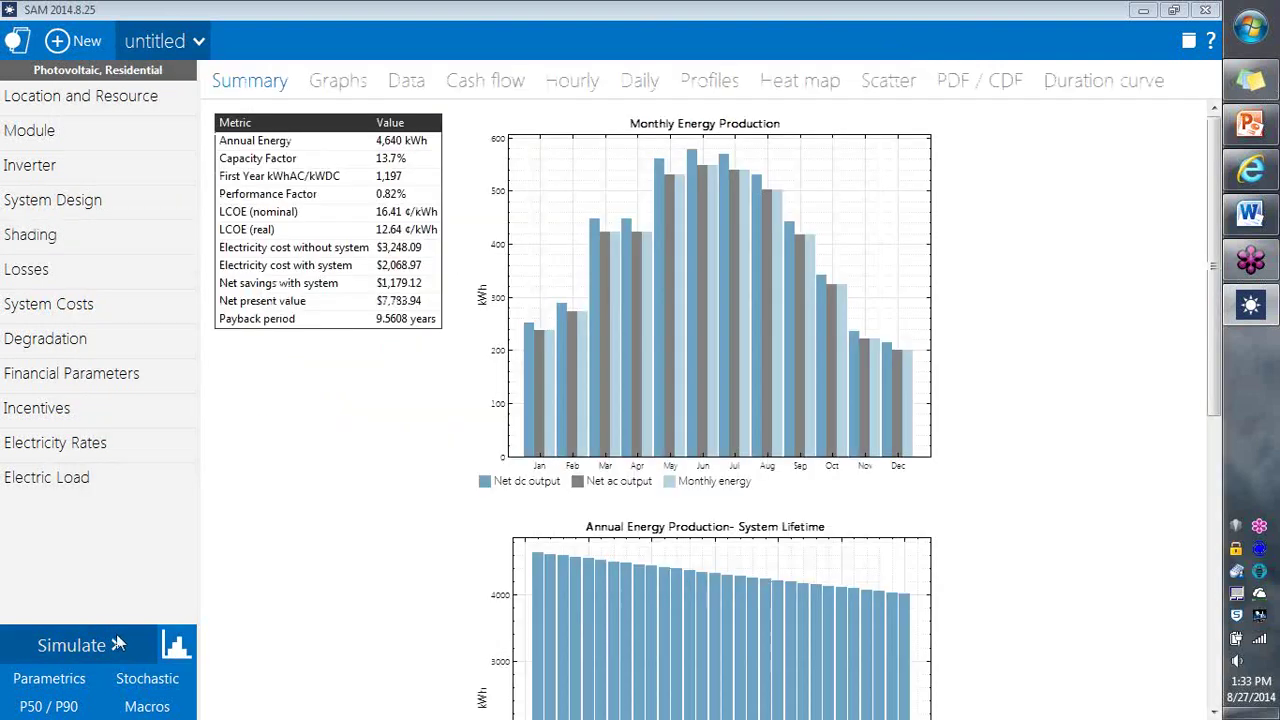
Step: Rerun the simulation with shading off, raising annual energy to 5,863 kWh
click(57, 648)
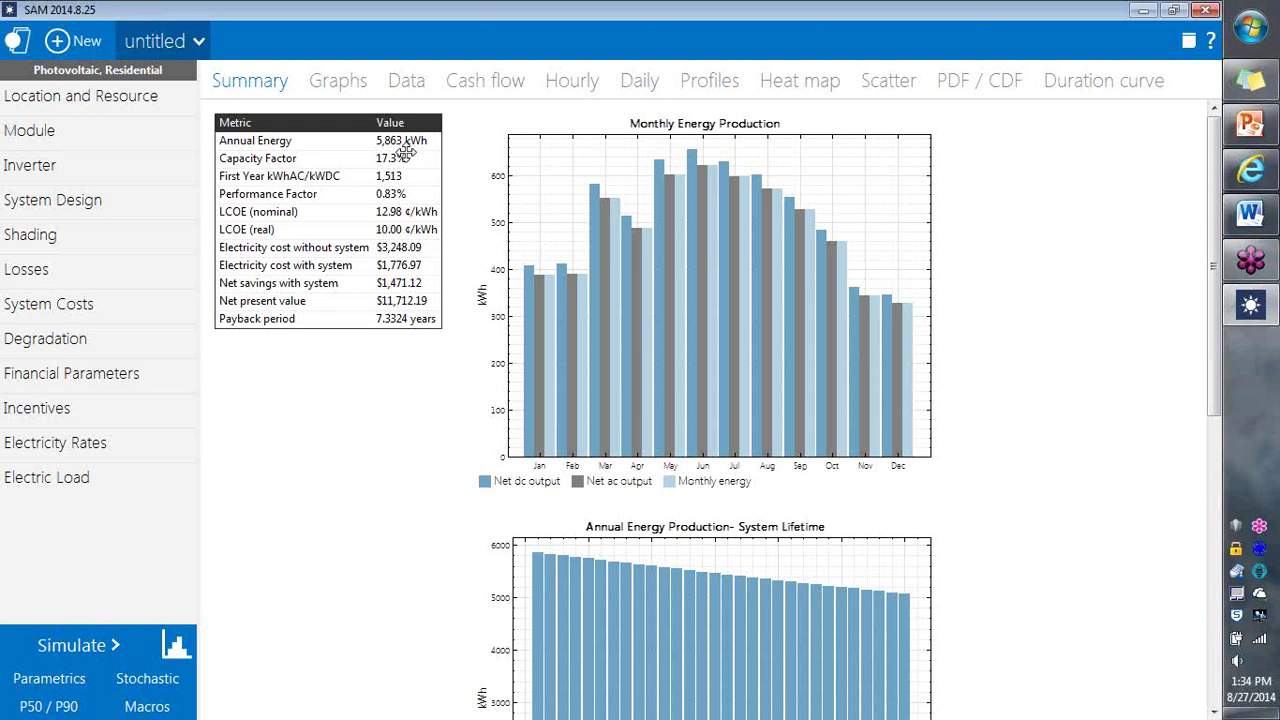
Step: Review the System Design page: 9 modules per string and 20° tilt
click(145, 205)
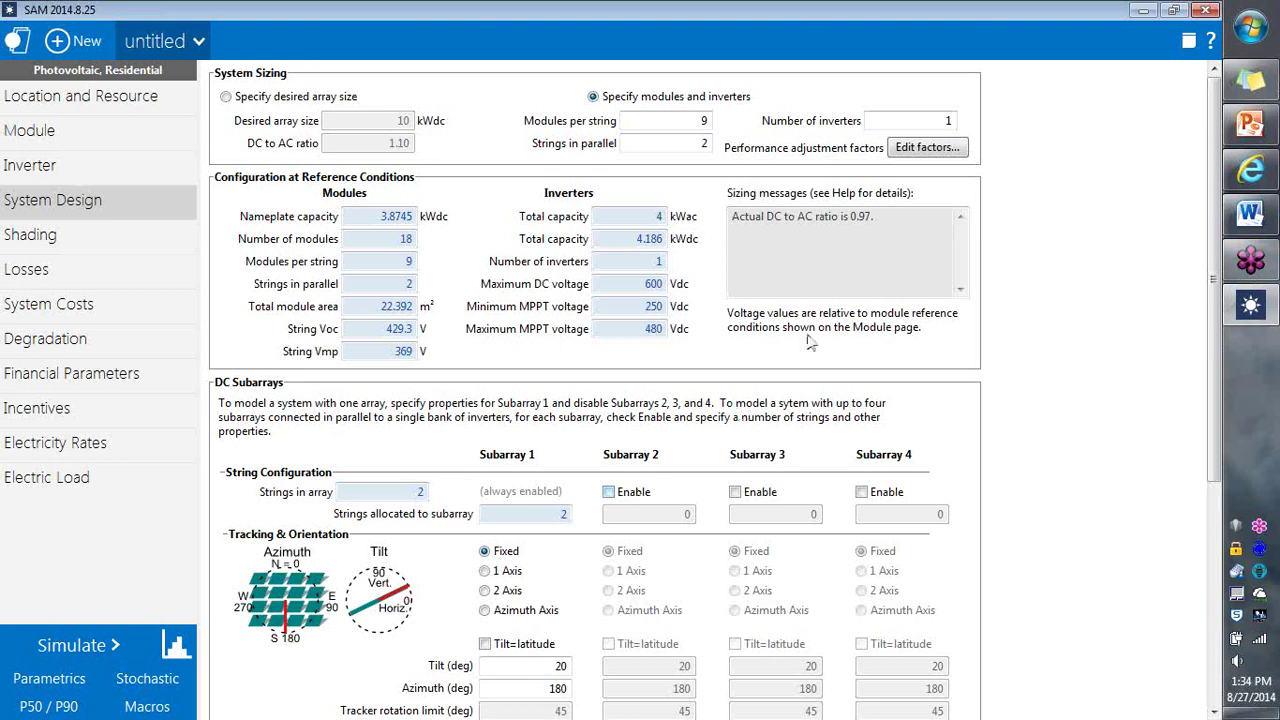
Step: Bring the shading webinar.pptx deck in PowerPoint back on screen
click(1250, 125)
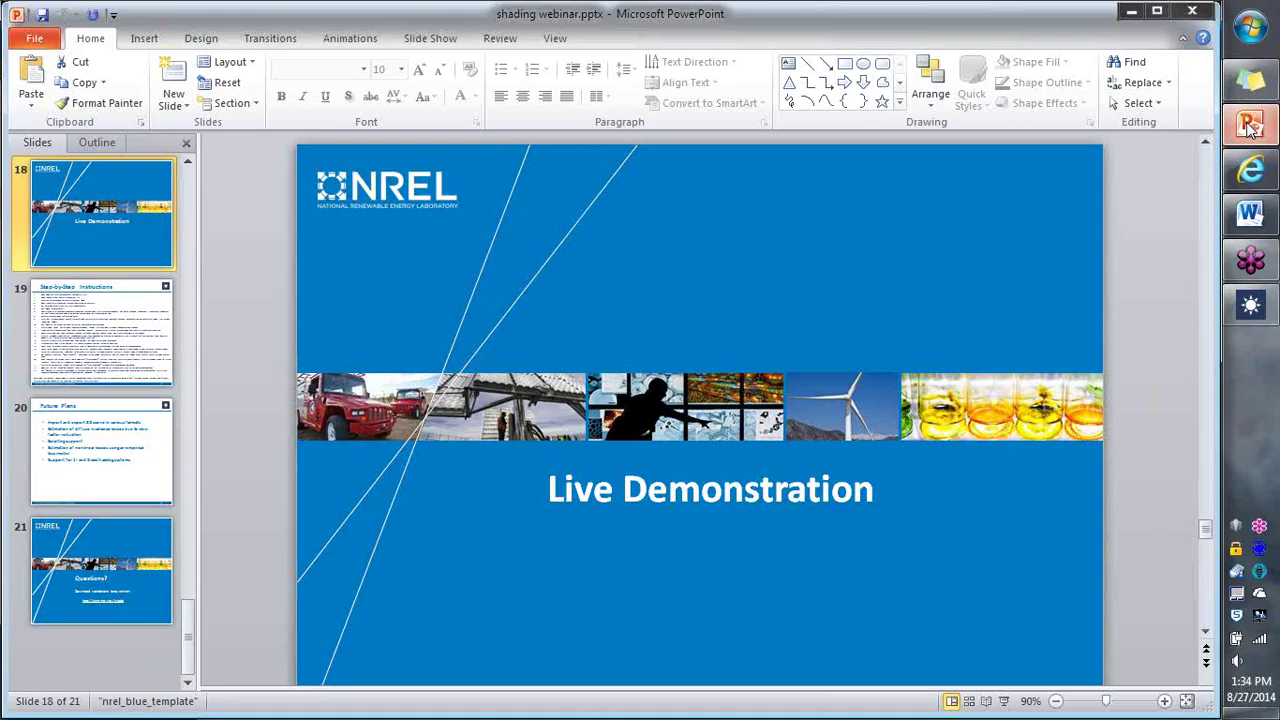
Step: Go to slide 19, Step-by-Step Instructions, in the shading webinar deck
click(115, 378)
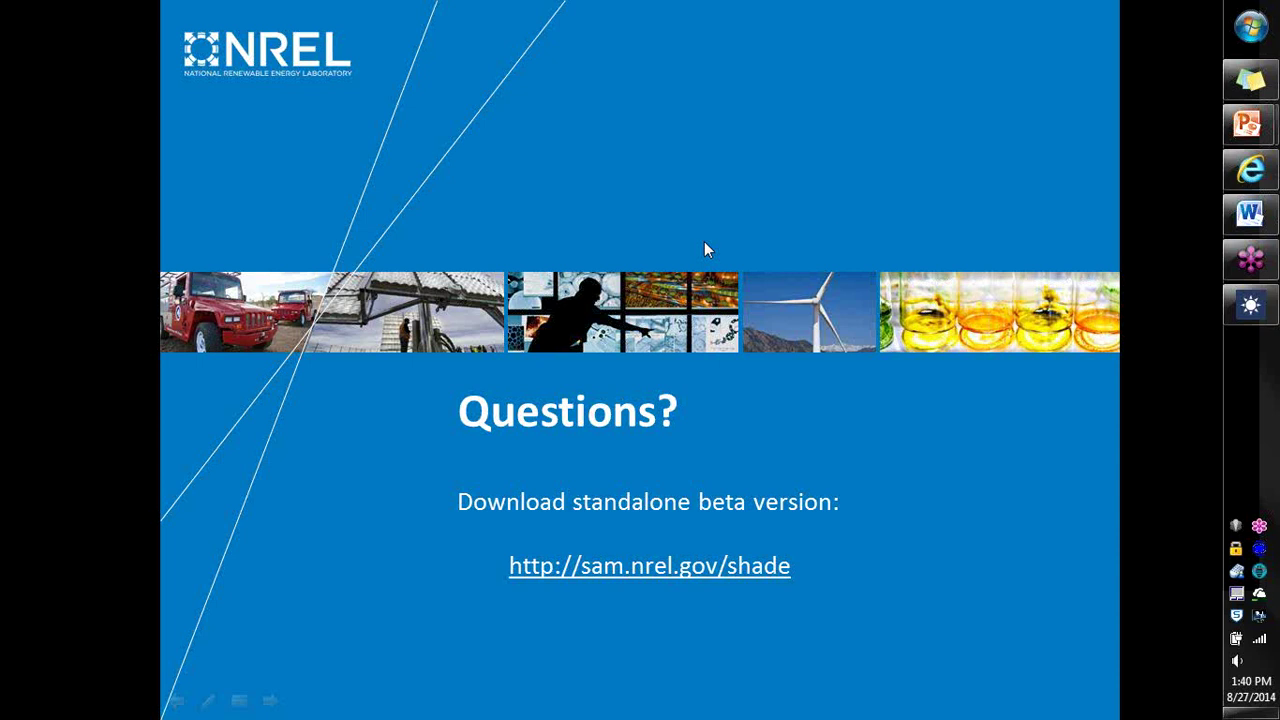
Step: Return to SAM's residential PV case, check Financial Parameters, then view System Costs ($13,999.66 installed)
click(1251, 306)
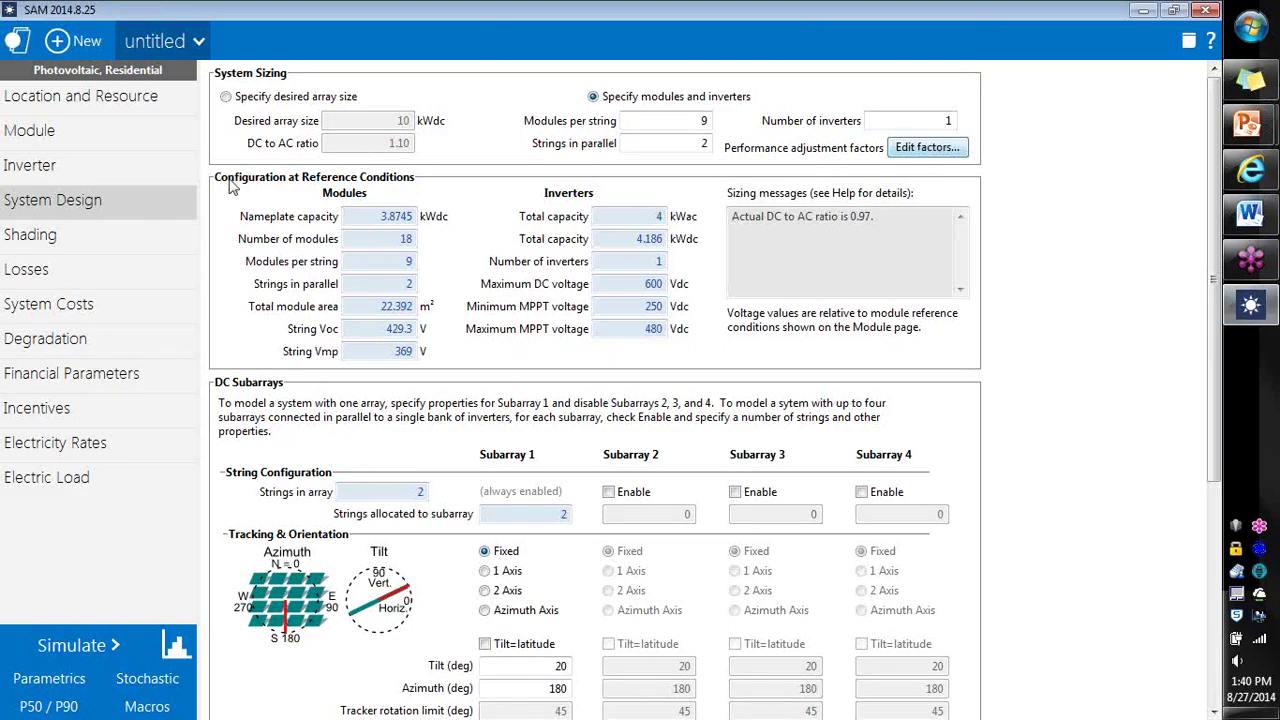
click(96, 382)
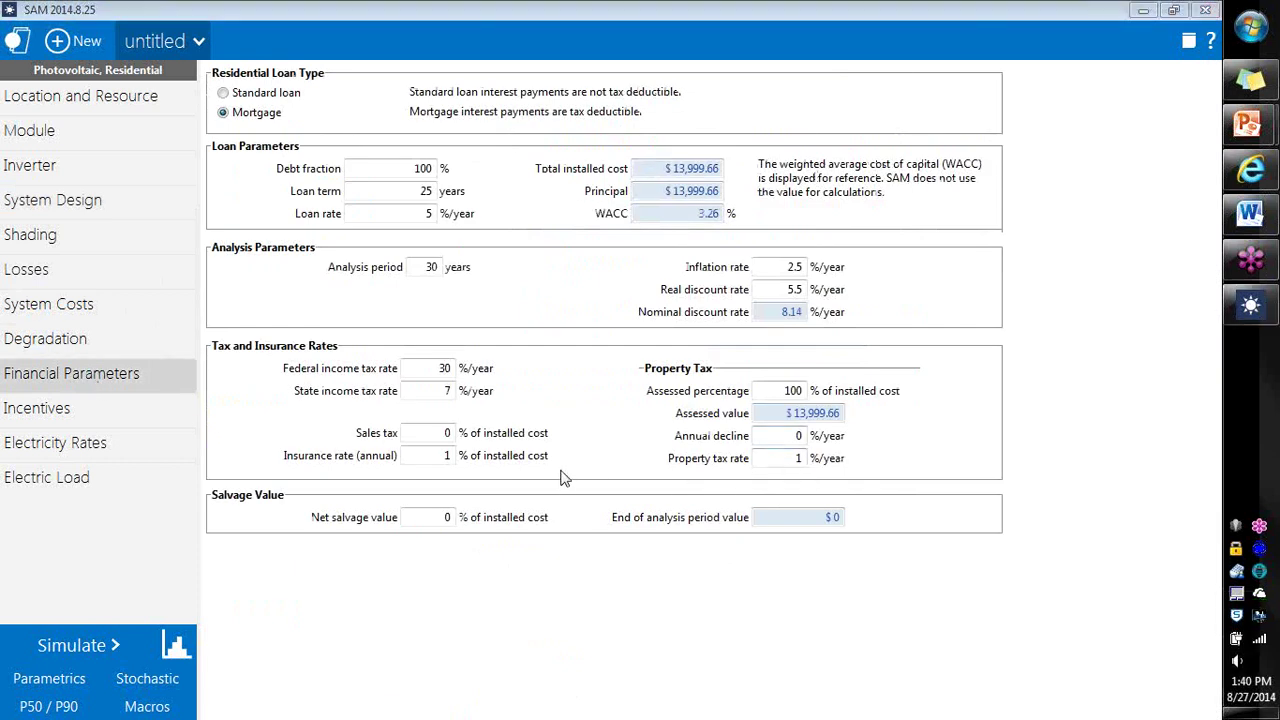
click(160, 305)
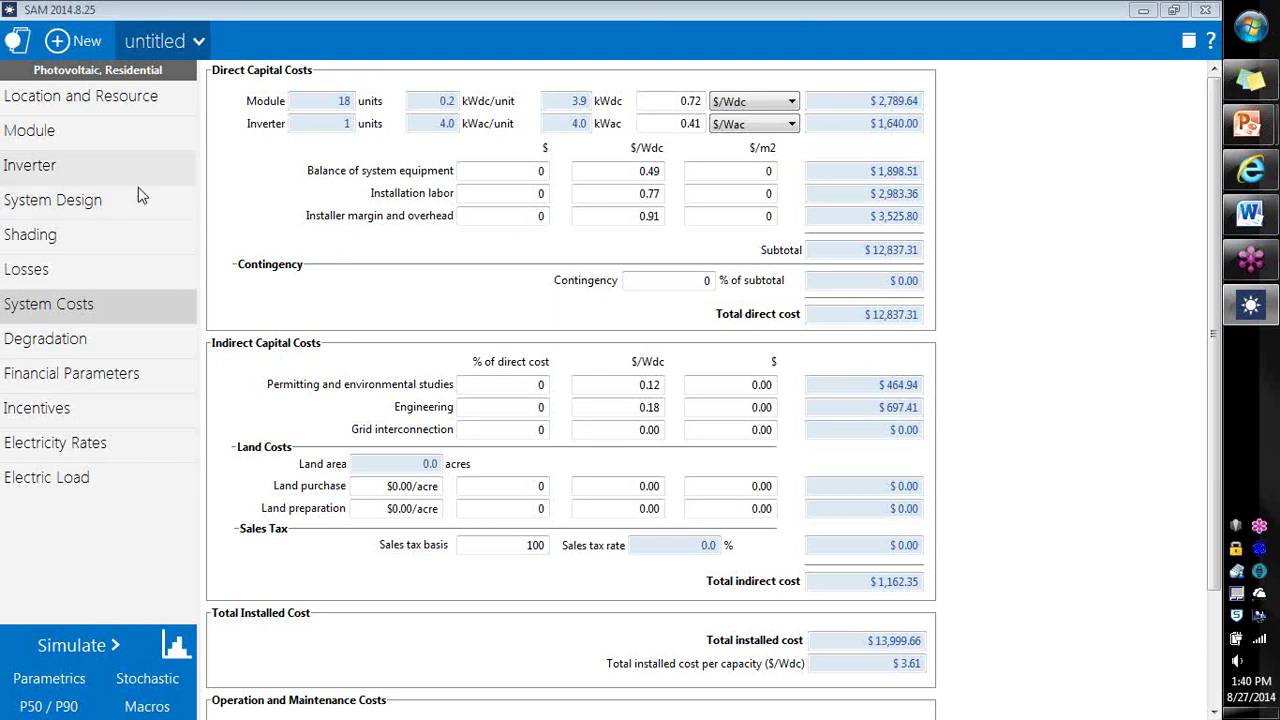
Step: Open the 3D shade calculator and move the small tree to X -10
click(123, 250)
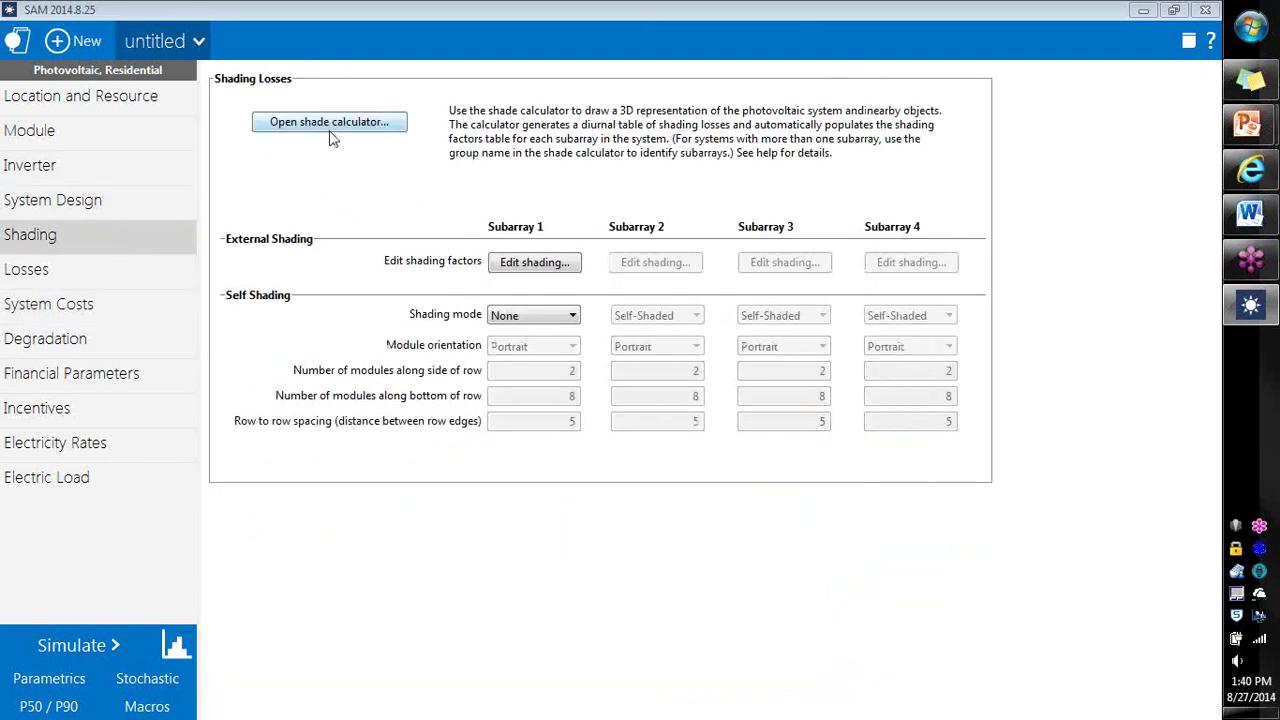
click(330, 124)
drag(472, 366, 530, 435)
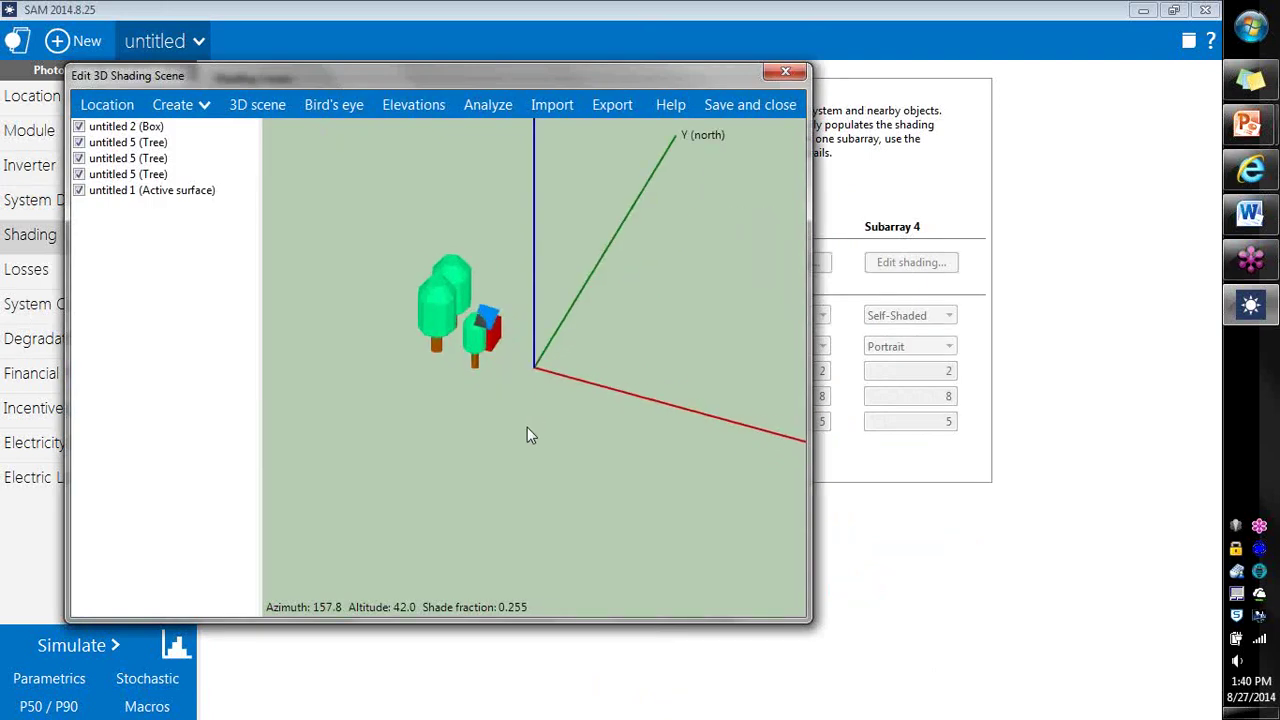
click(476, 358)
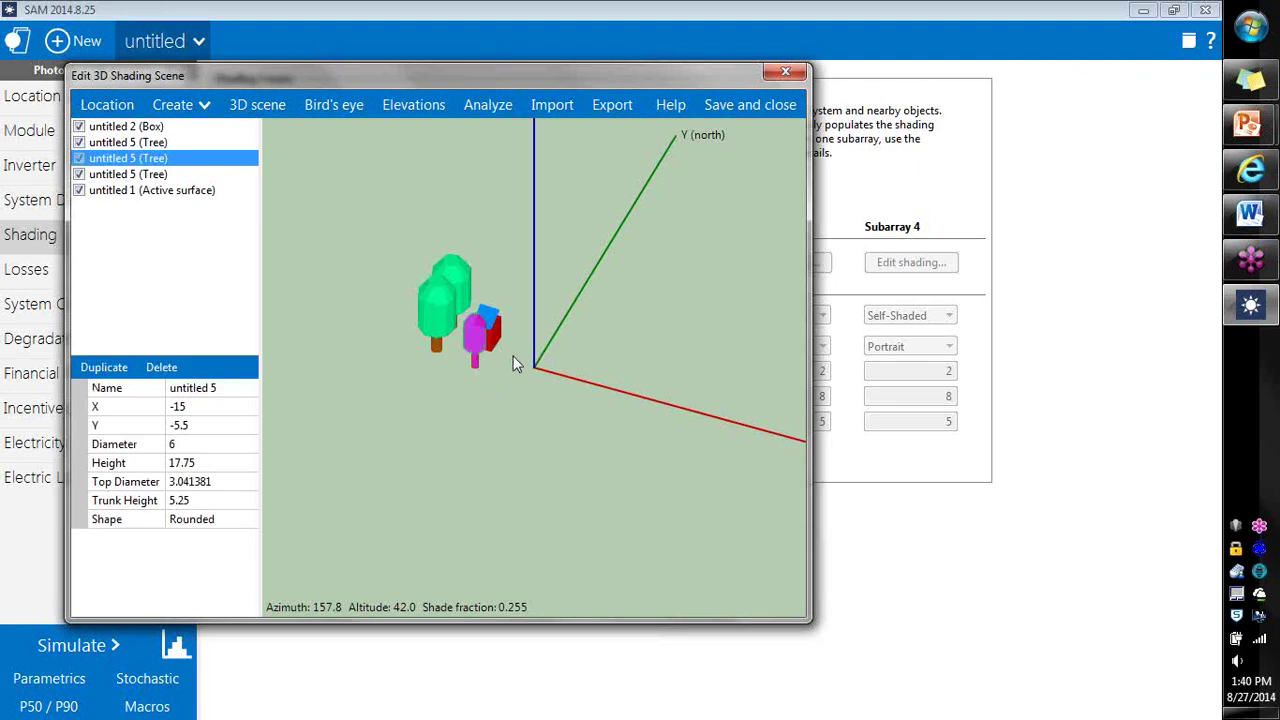
drag(505, 388, 538, 435)
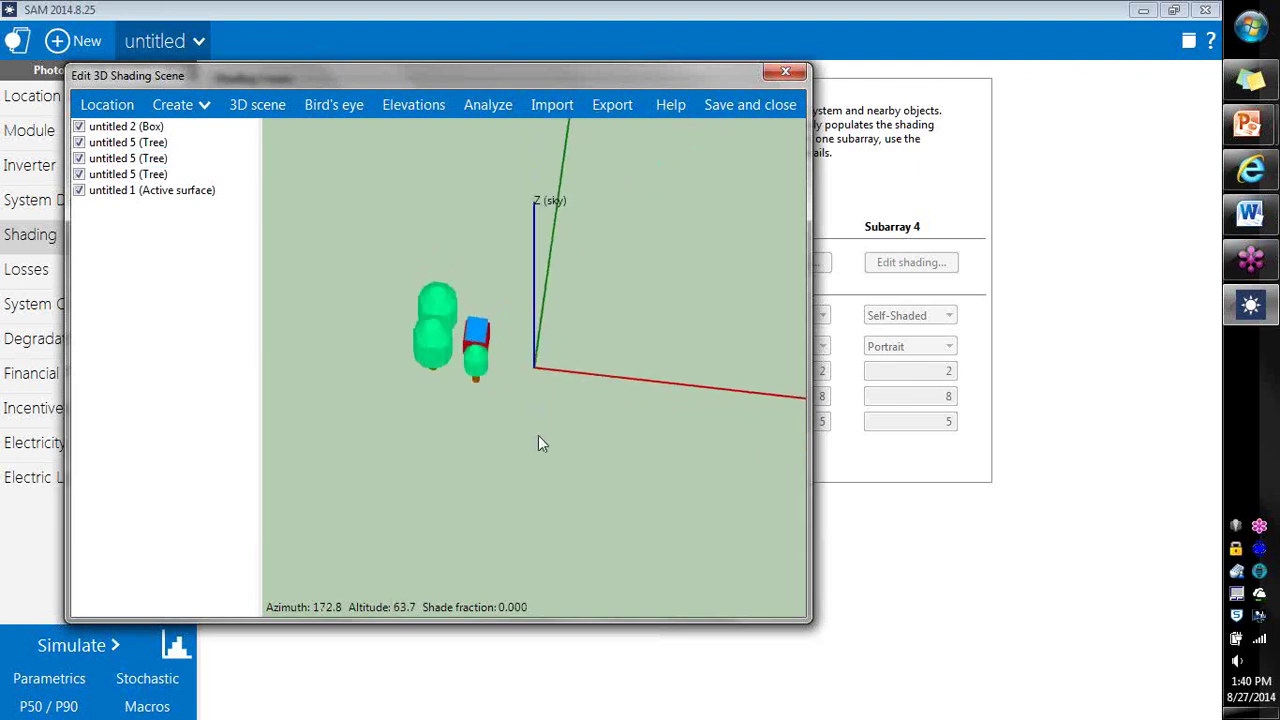
click(472, 374)
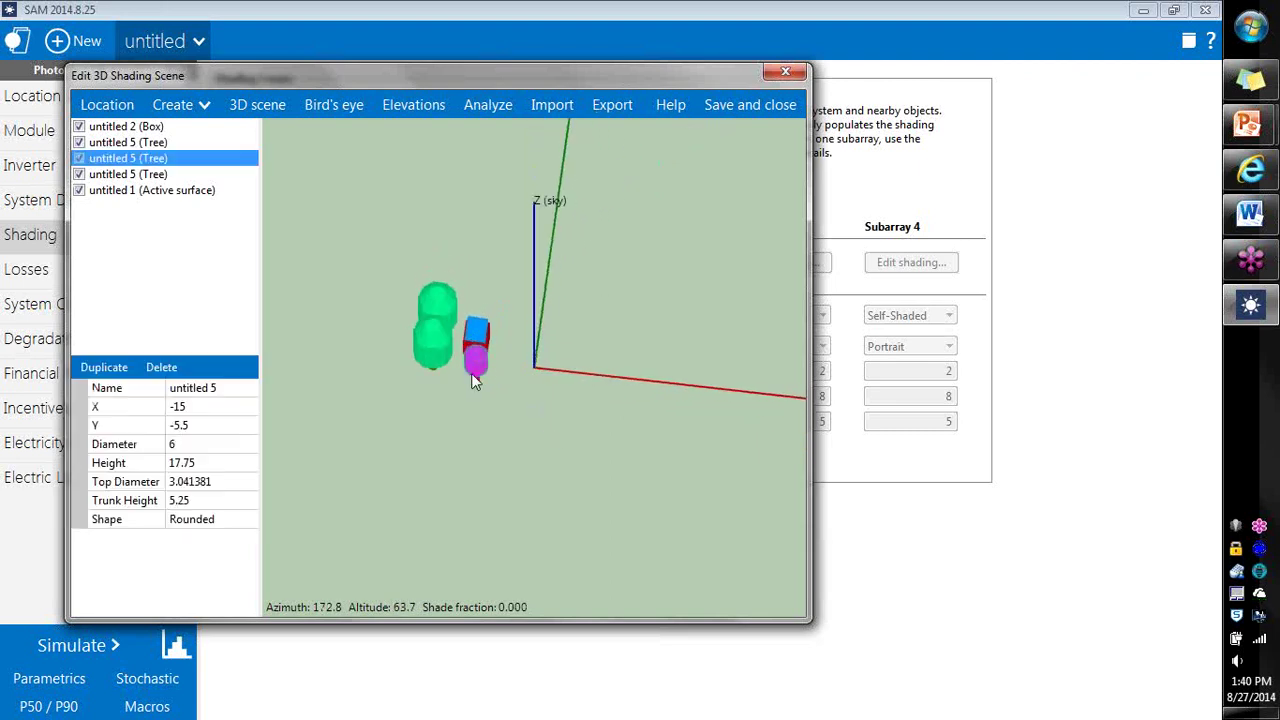
click(207, 407)
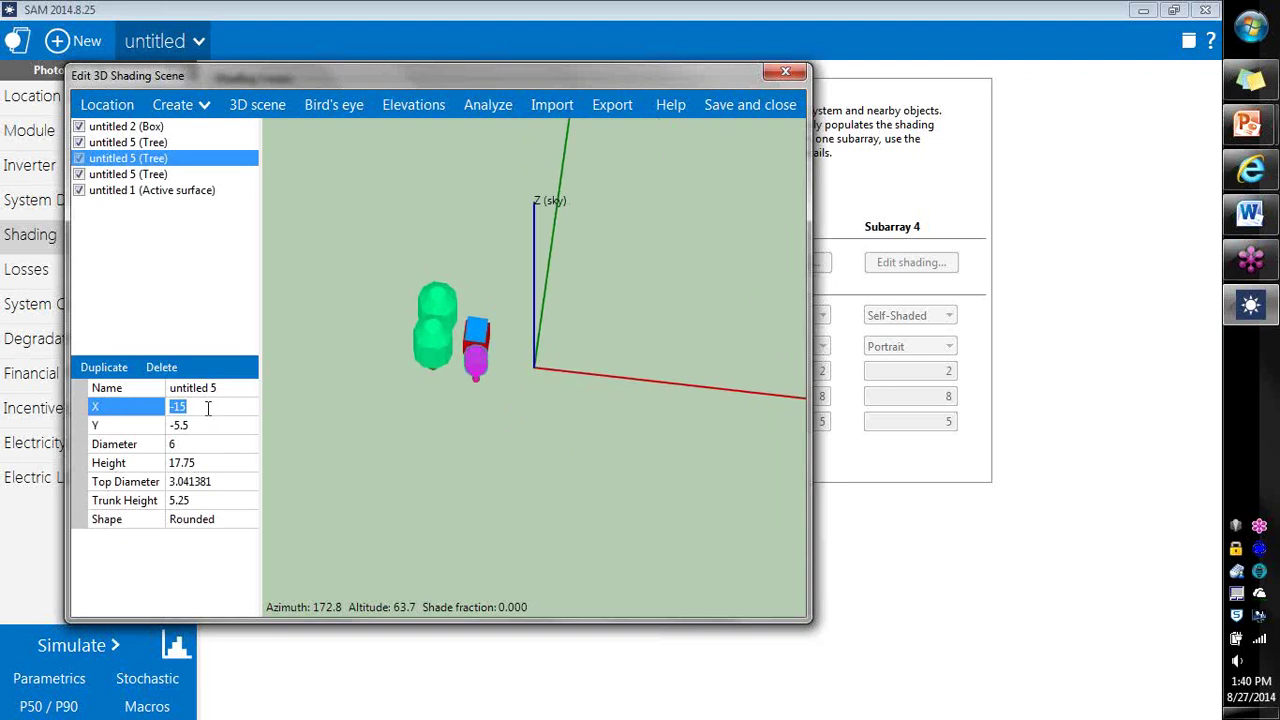
text(-10)
key(Return)
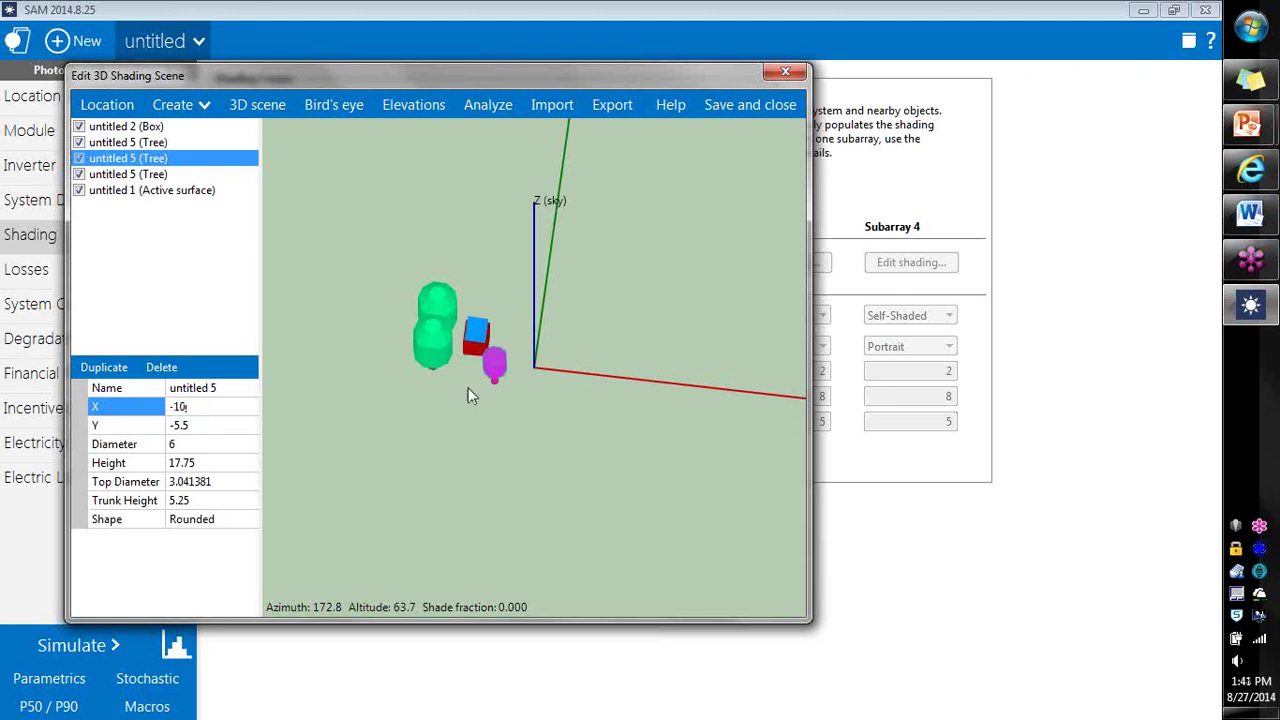
Step: Lengthen the box in the scene from 6.25 to 7
click(477, 336)
drag(478, 370, 539, 328)
click(539, 328)
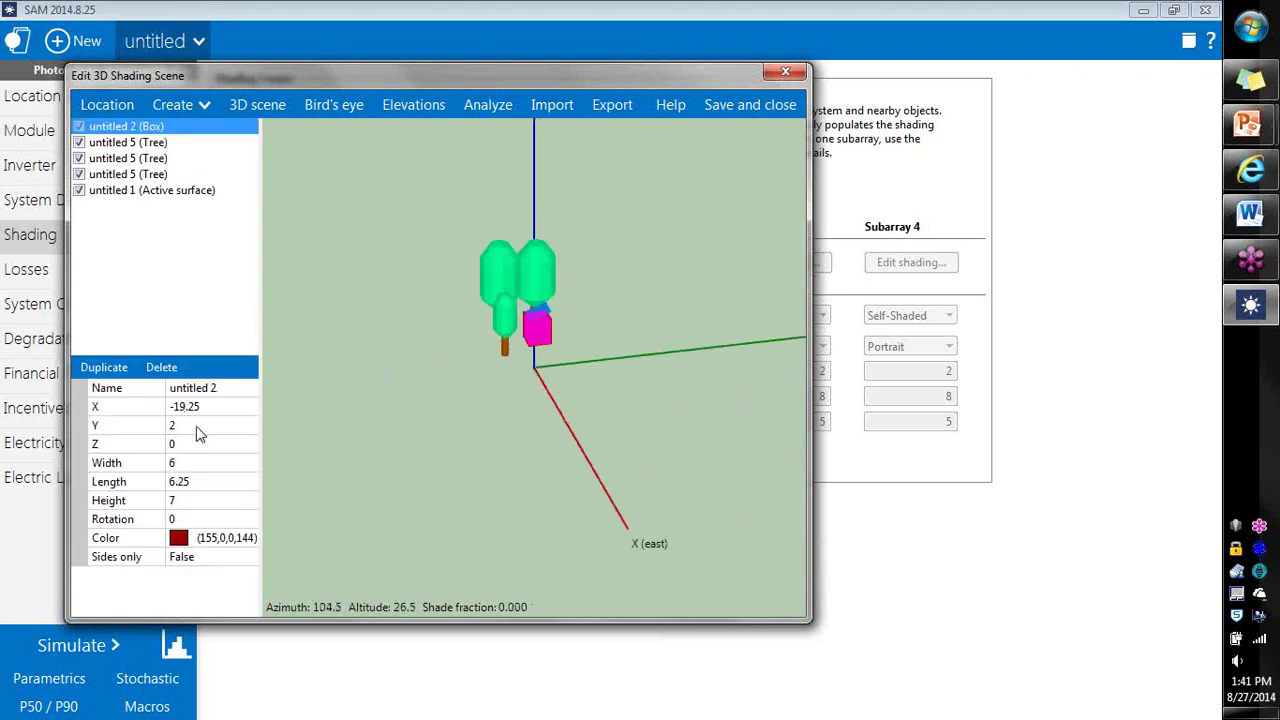
click(166, 480)
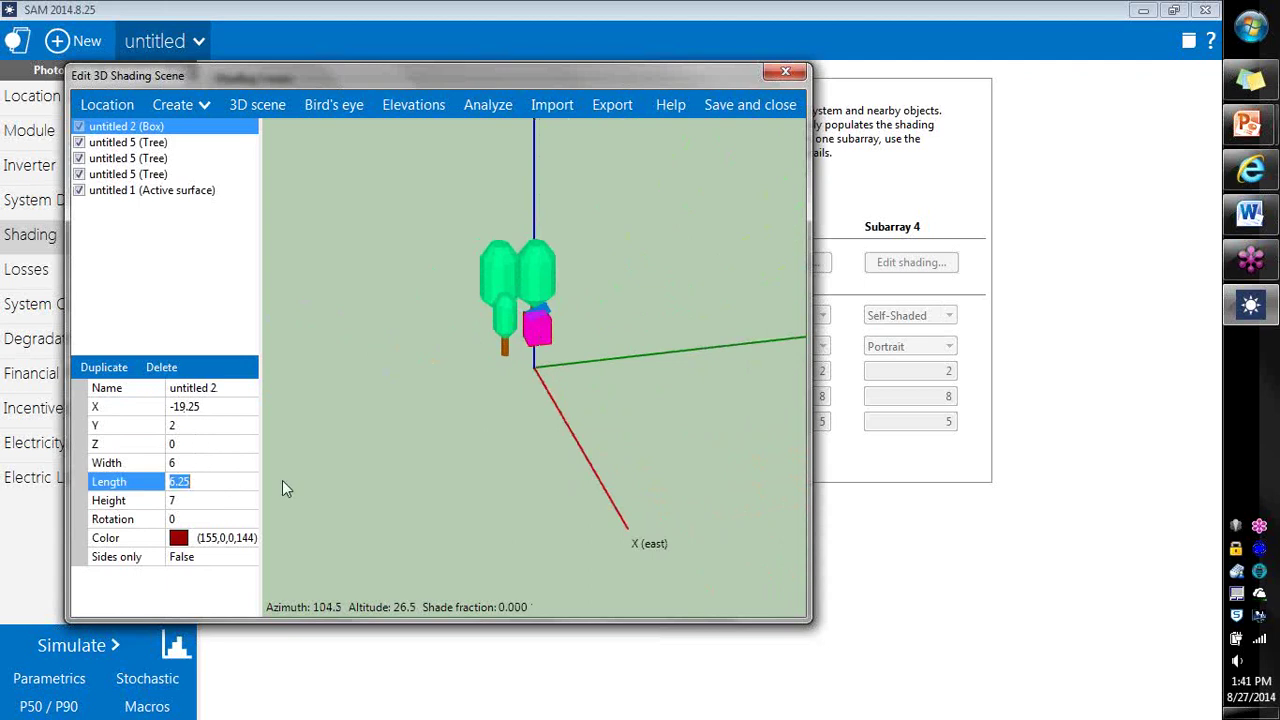
text(7)
key(Return)
click(638, 432)
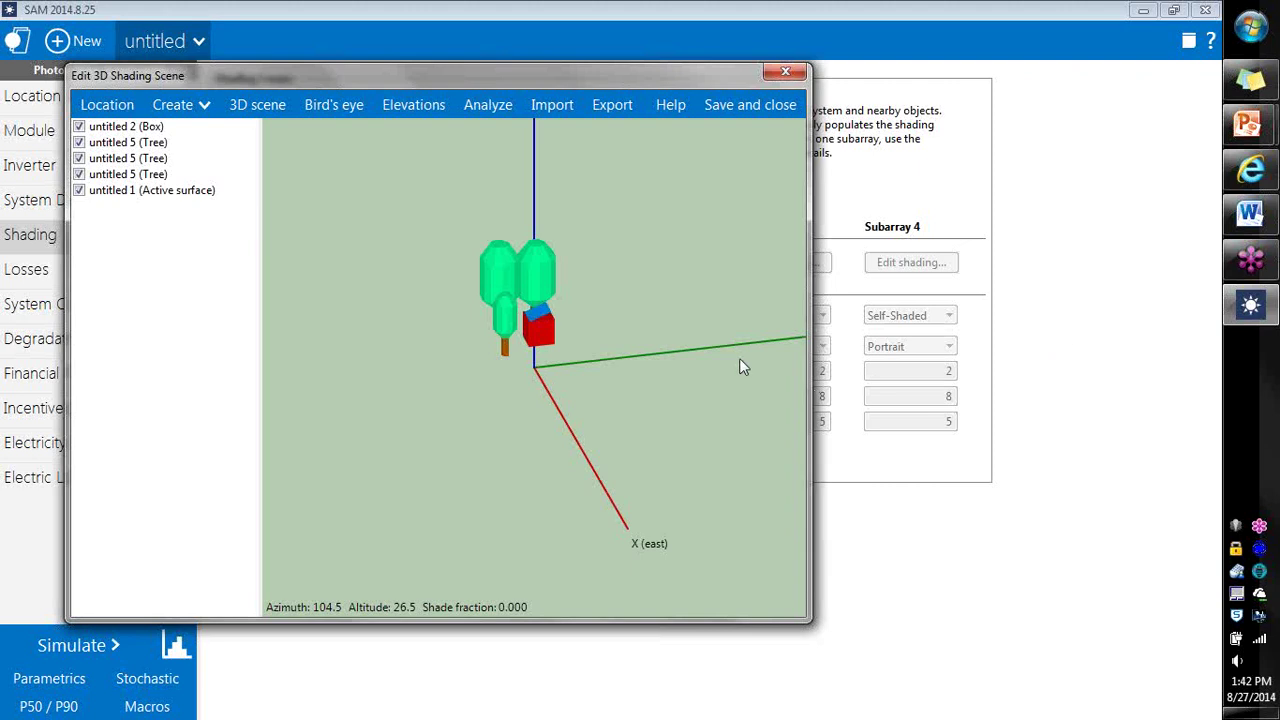
Step: Add a red box and stretch it over the house footprint in bird's-eye view
mouse_move(628, 395)
mouse_down()
mouse_move(731, 443)
mouse_move(503, 443)
mouse_move(686, 454)
mouse_move(663, 472)
mouse_up()
click(200, 105)
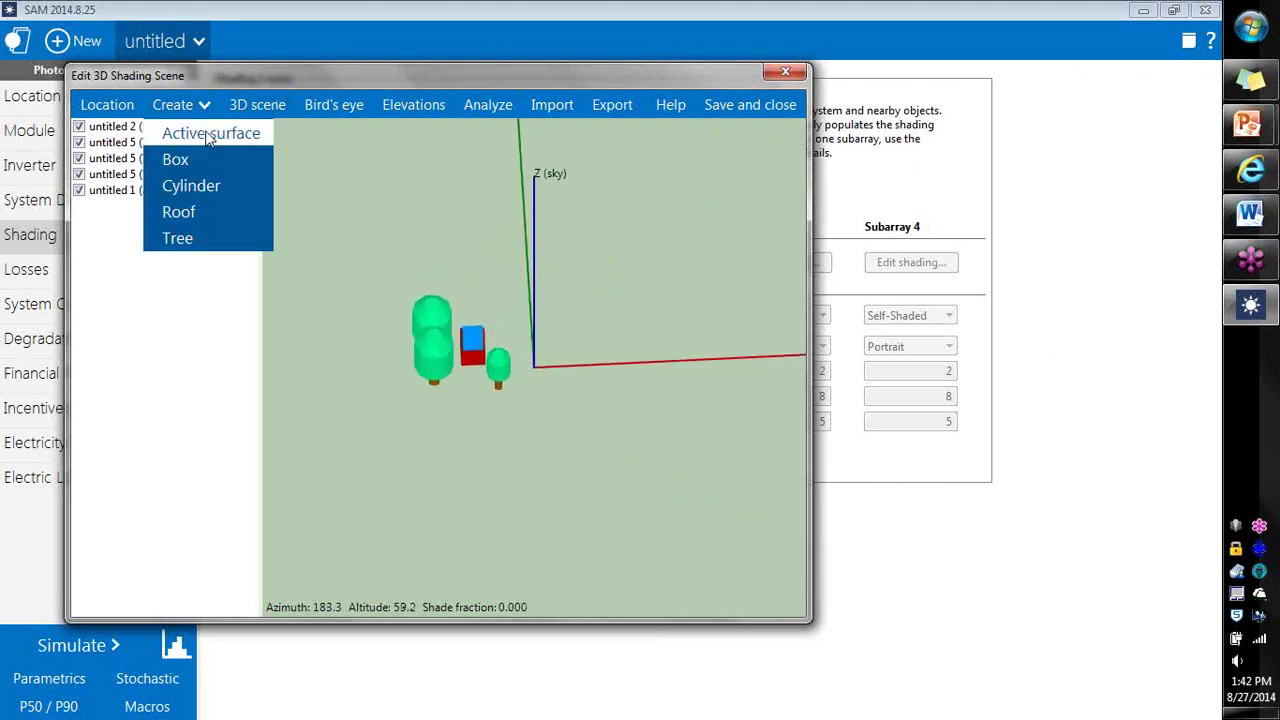
click(208, 161)
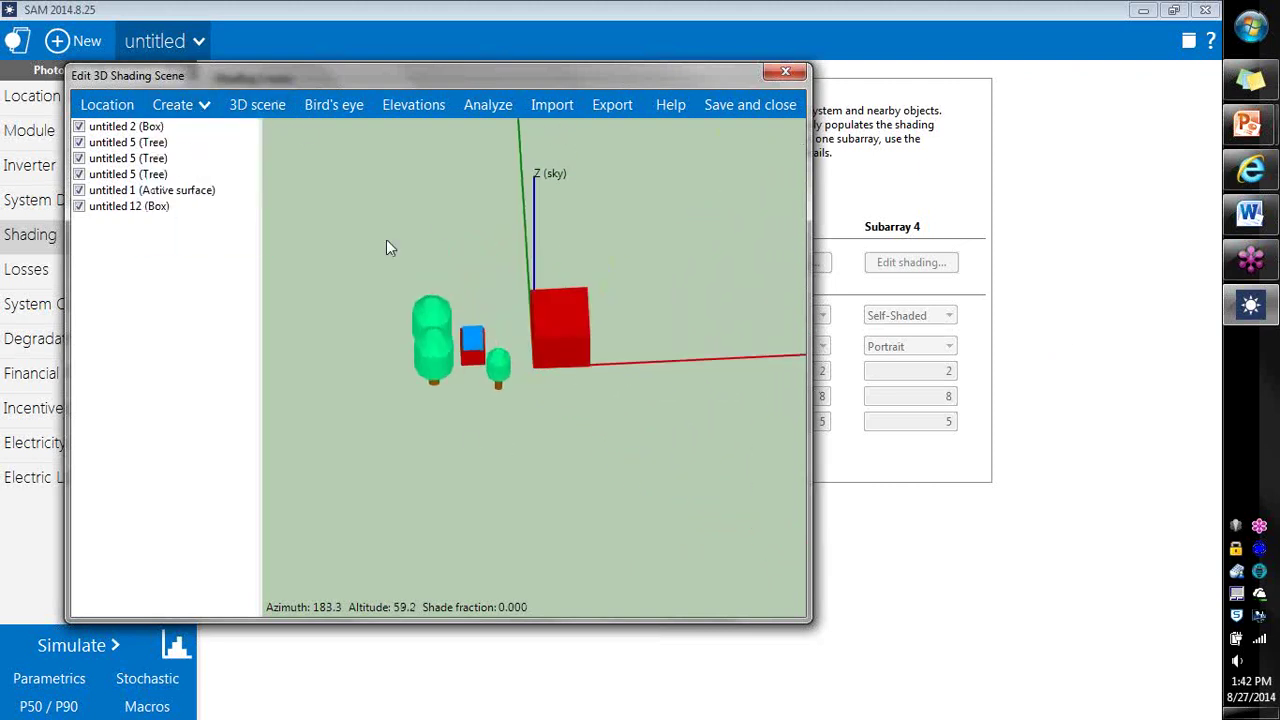
mouse_move(569, 363)
mouse_down()
mouse_move(543, 406)
mouse_move(514, 417)
mouse_move(571, 363)
mouse_up()
click(571, 363)
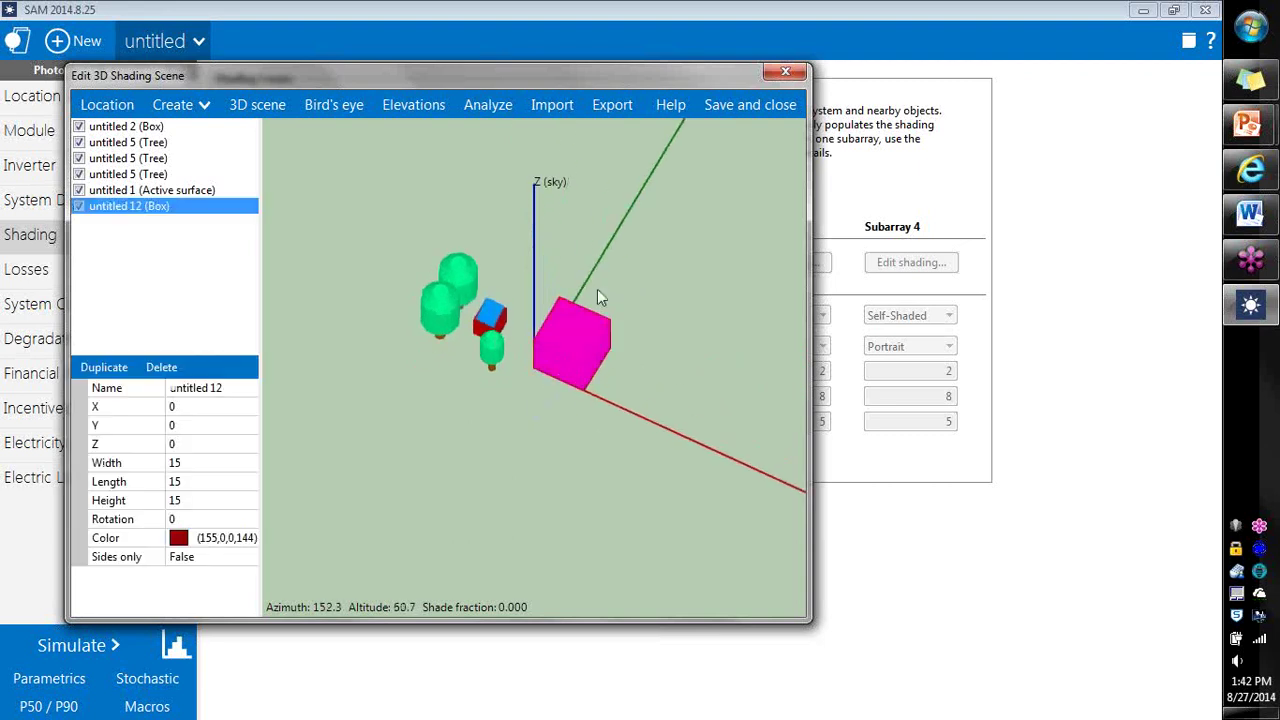
click(340, 107)
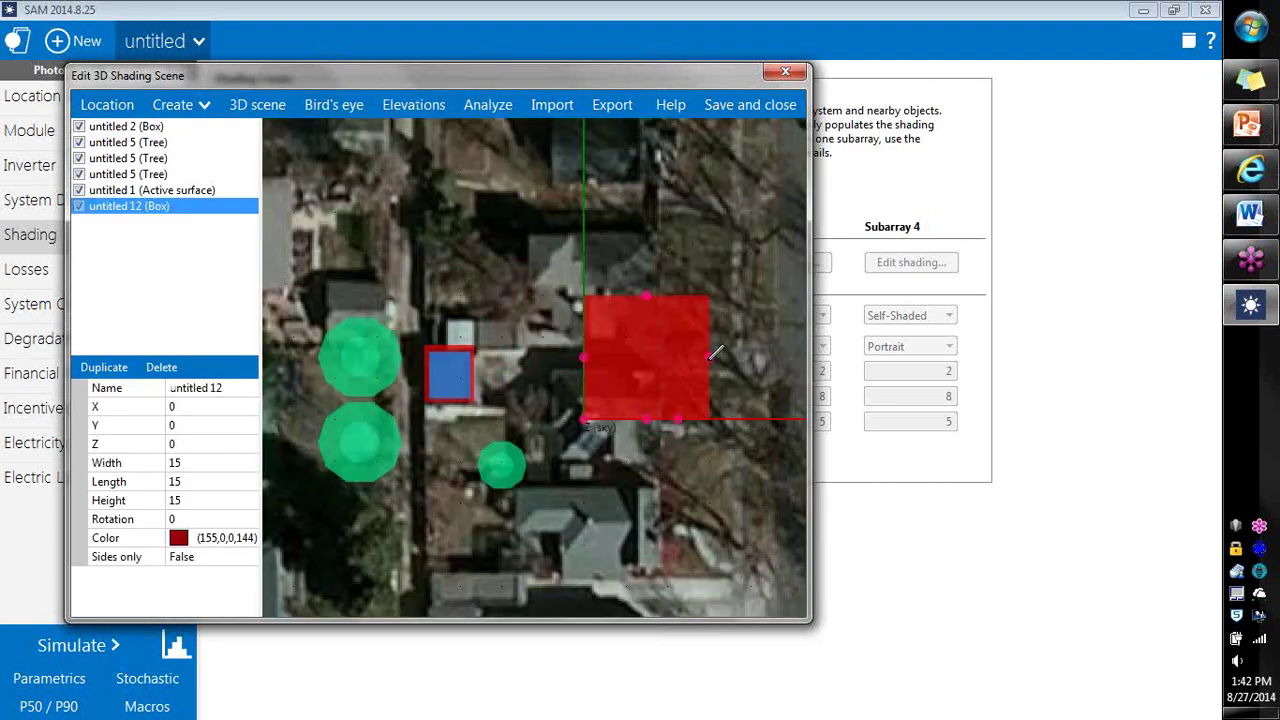
drag(714, 352, 794, 354)
drag(692, 298, 691, 336)
drag(584, 368, 510, 368)
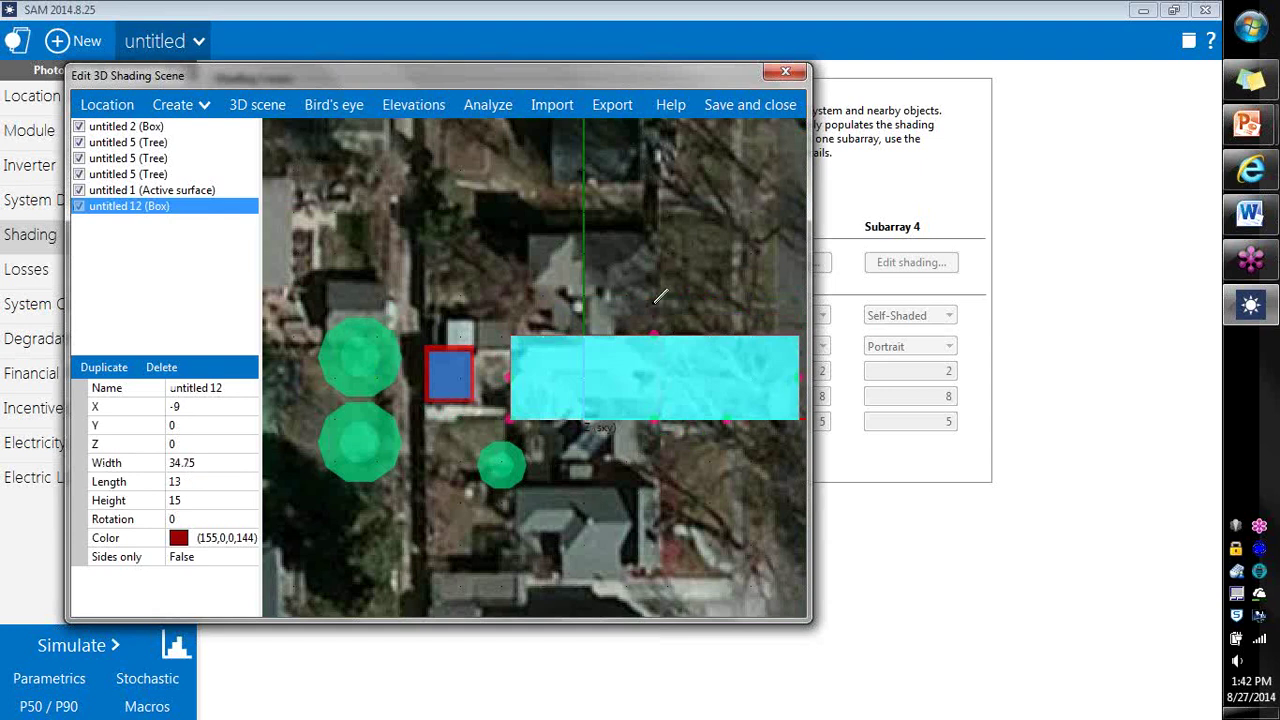
drag(660, 290, 655, 299)
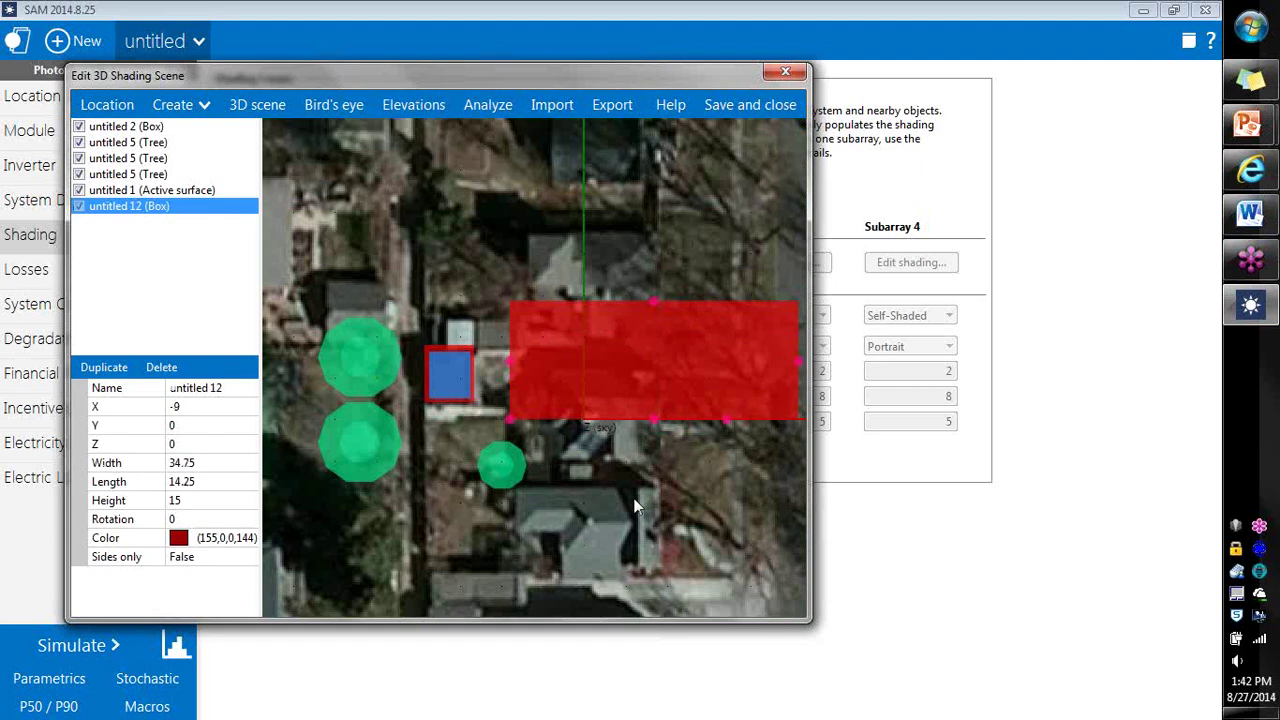
Step: Add a second box sized 4.75 by 3.5 and colour it lavender (128,128,255)
click(199, 112)
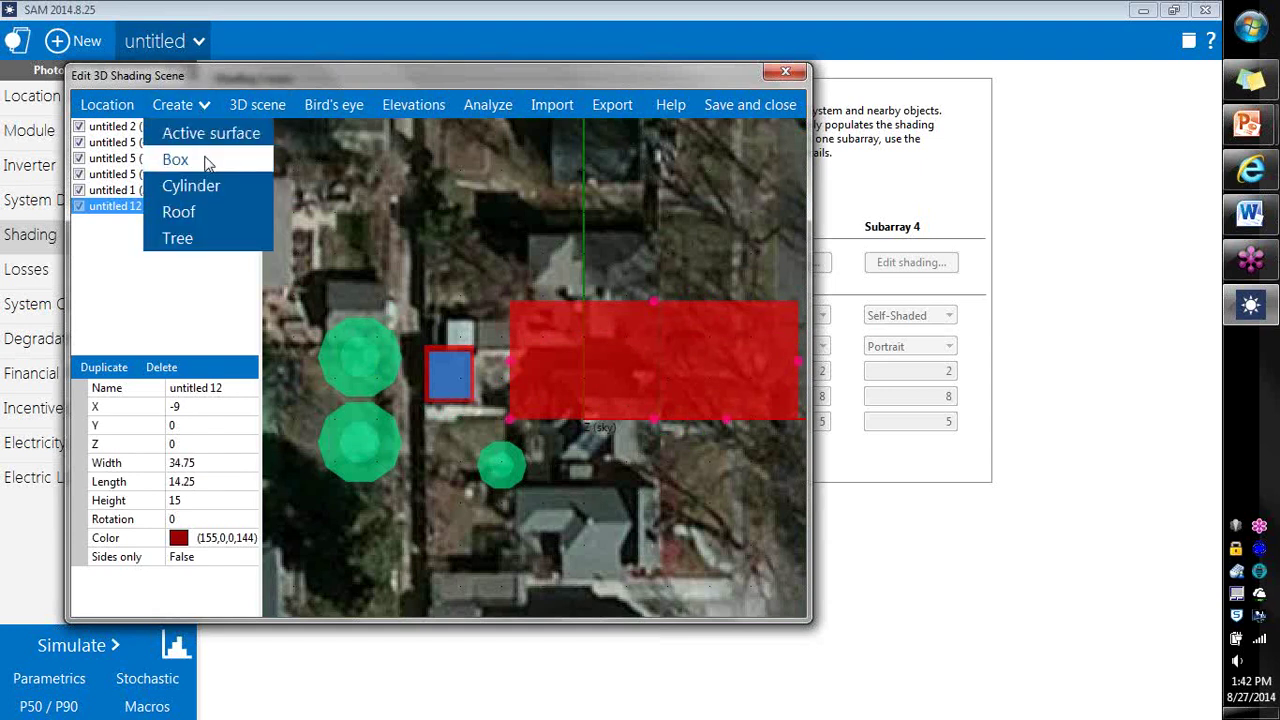
click(207, 163)
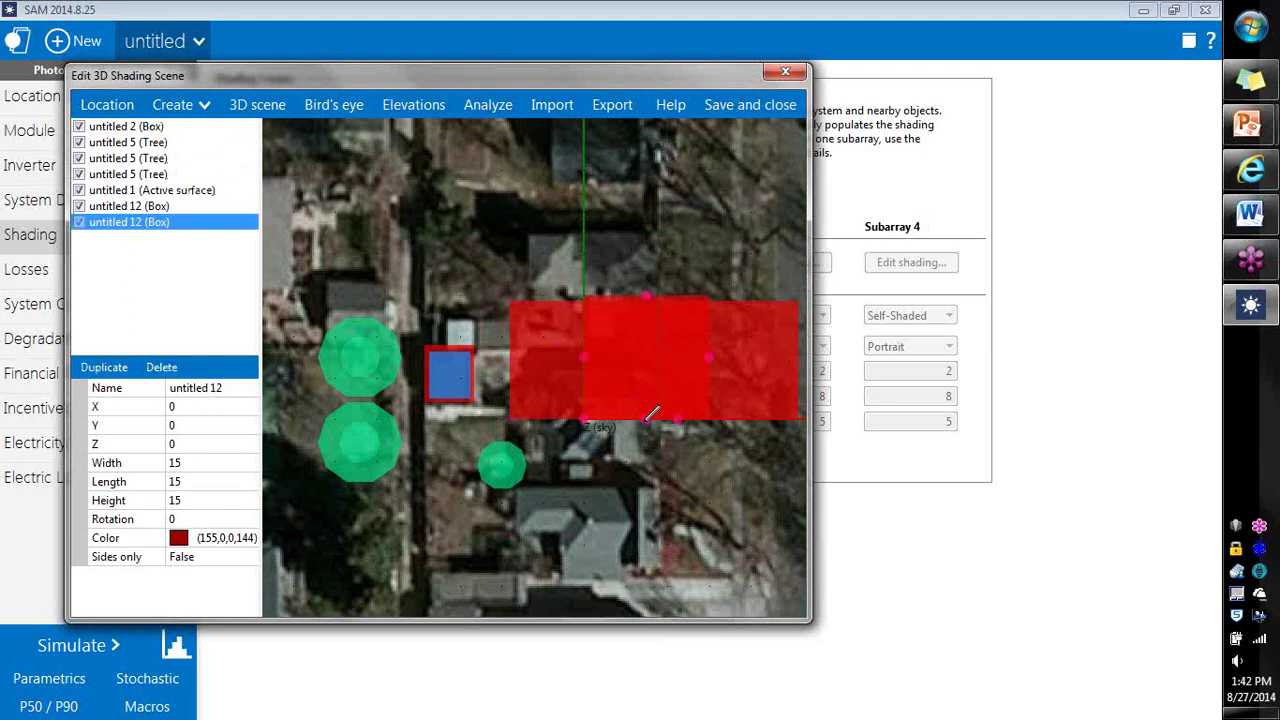
drag(652, 412, 660, 380)
drag(705, 338, 615, 343)
click(250, 538)
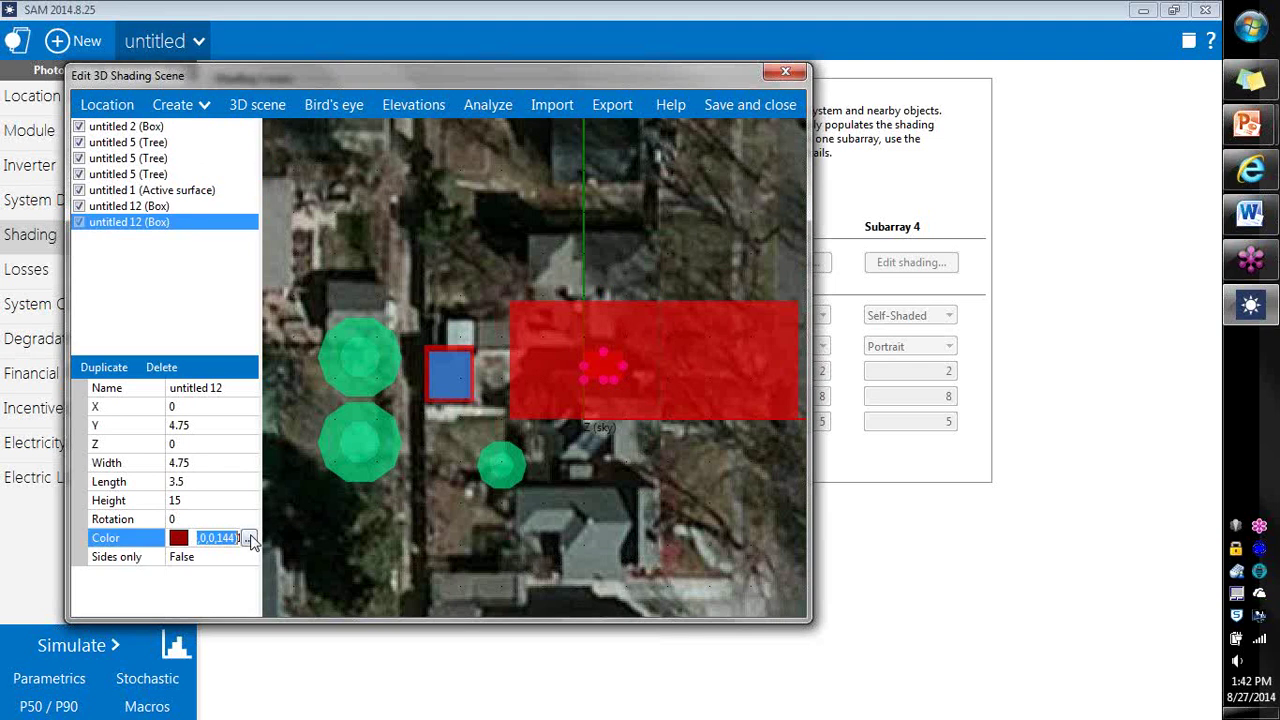
click(248, 538)
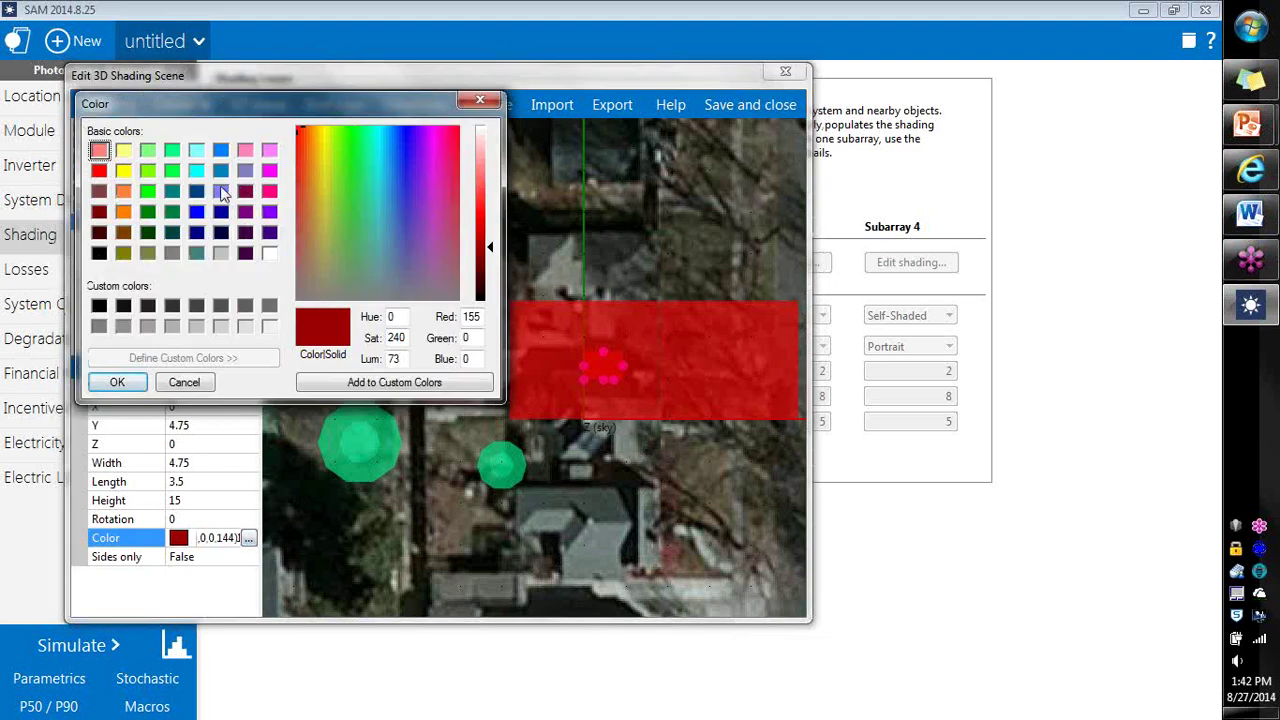
click(220, 192)
click(117, 382)
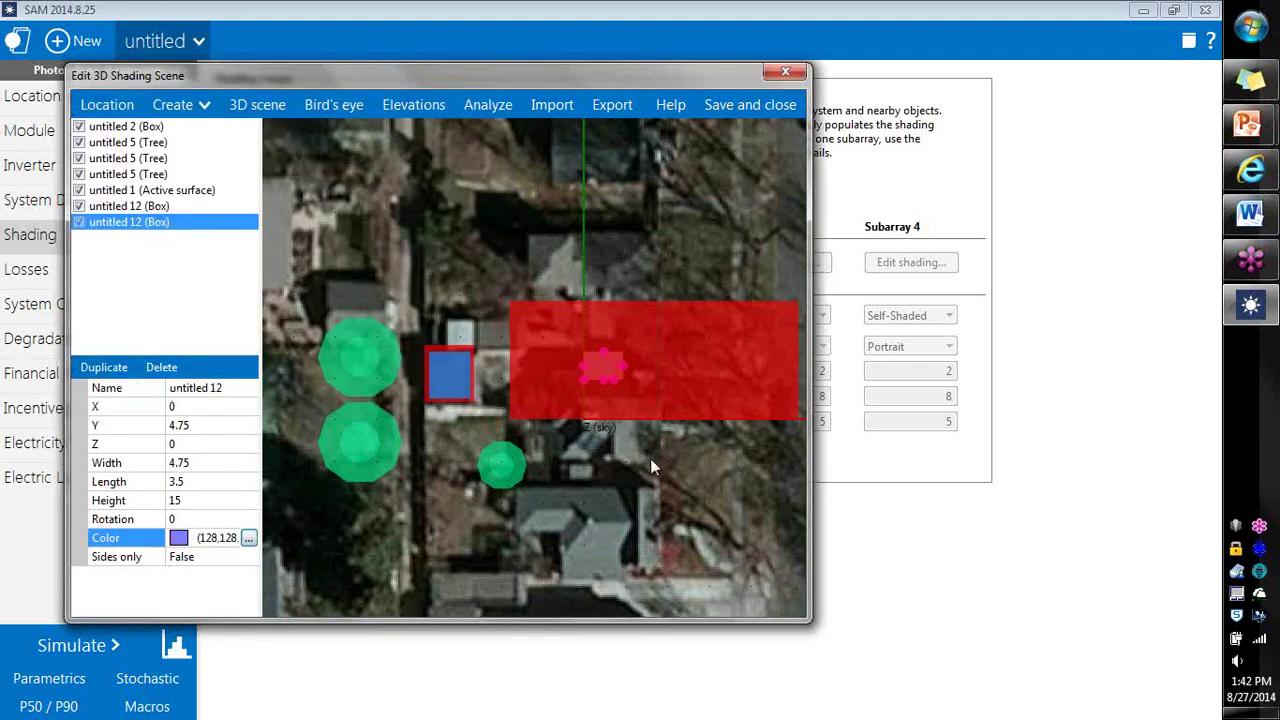
click(605, 378)
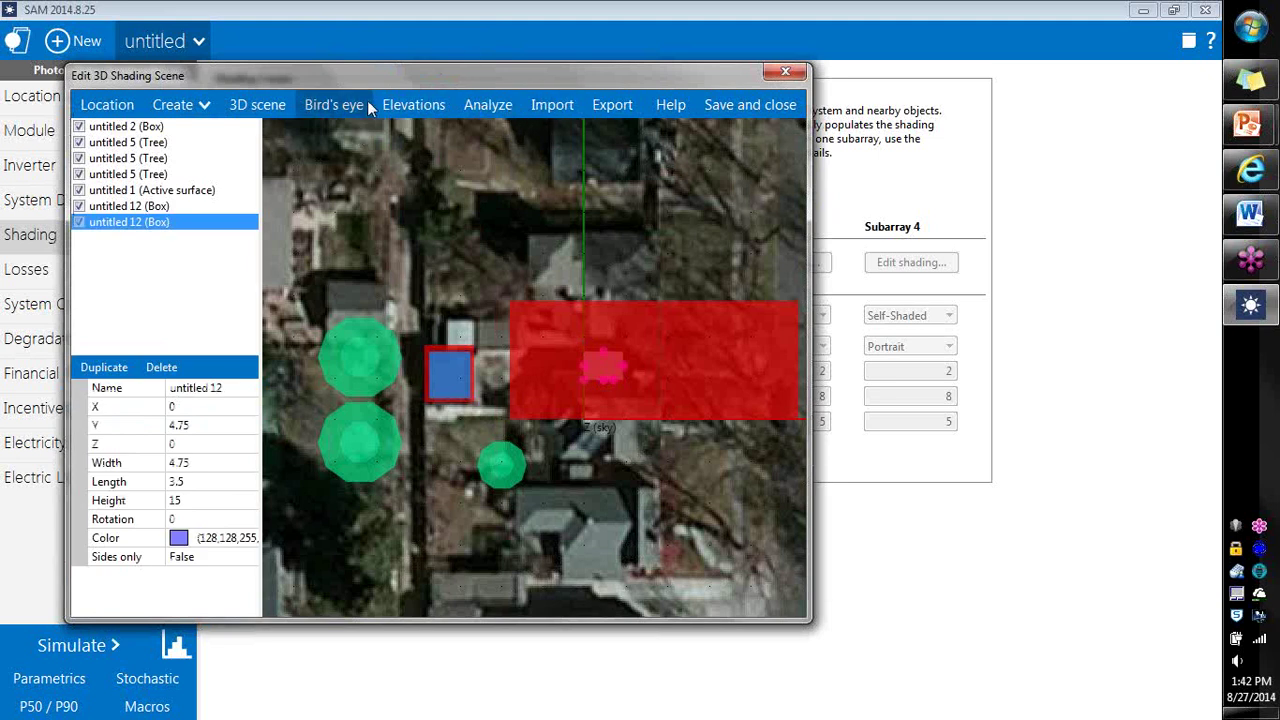
Step: Lift the lavender box onto the red house box's roof, 3.25 high, and check it in 3D
click(410, 110)
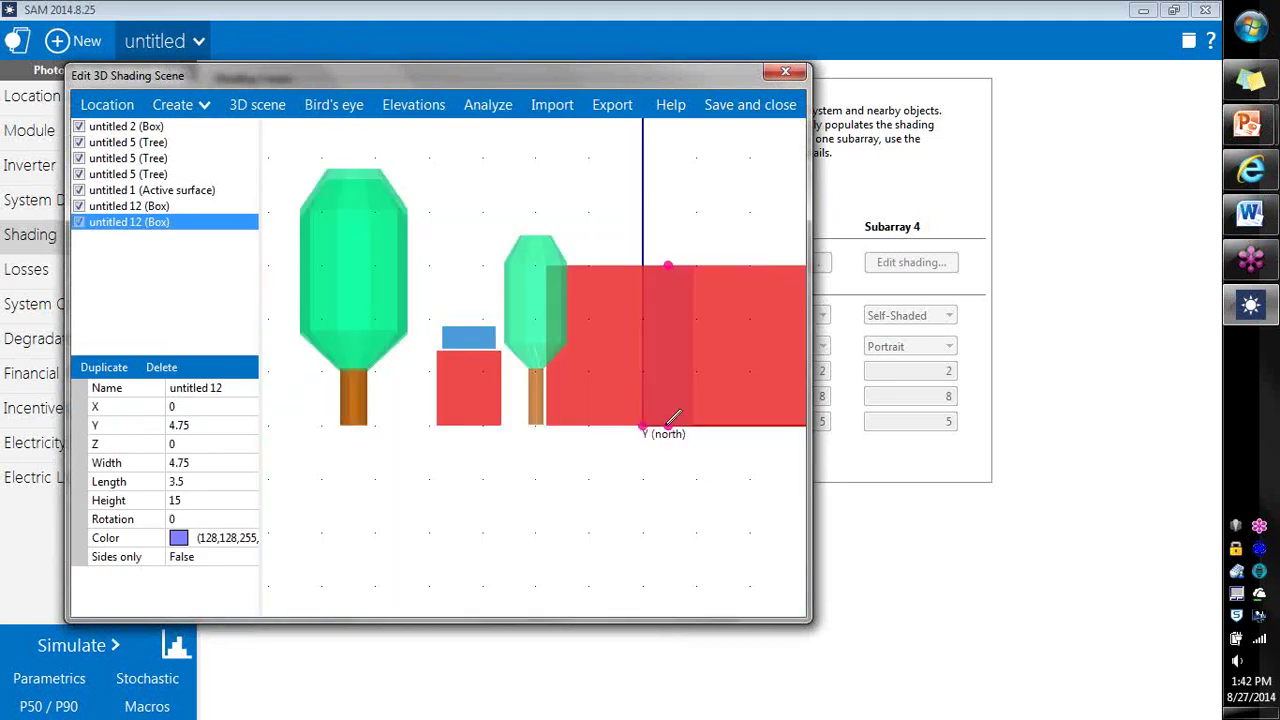
drag(643, 429, 641, 325)
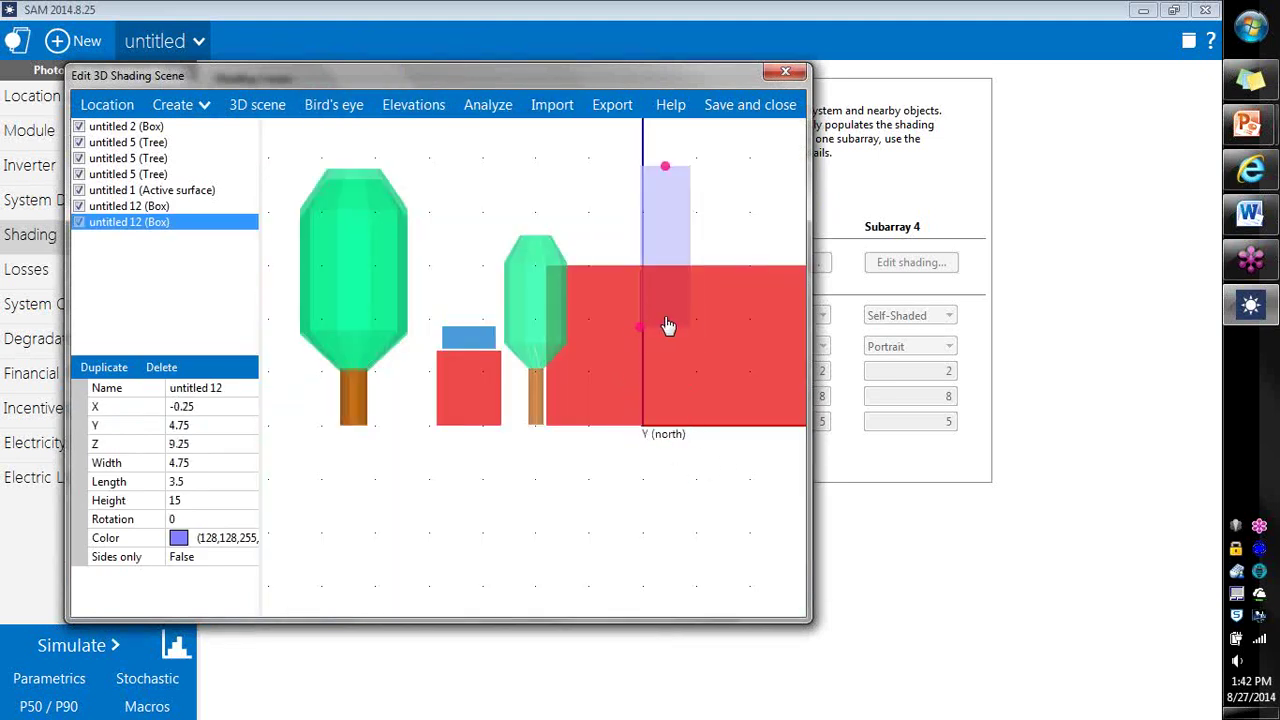
mouse_move(664, 168)
mouse_down()
mouse_move(665, 294)
mouse_move(638, 263)
mouse_up()
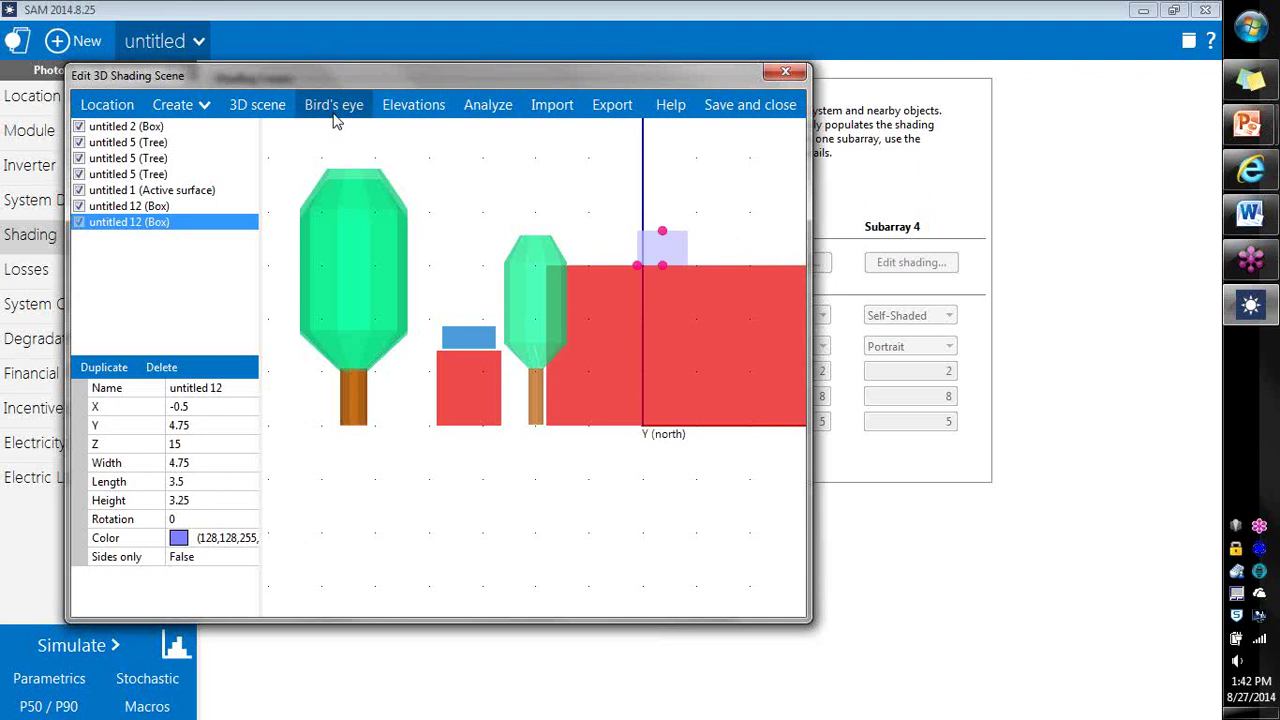
click(262, 112)
mouse_move(562, 415)
mouse_down()
mouse_move(594, 434)
mouse_move(491, 300)
mouse_move(558, 294)
mouse_move(655, 319)
mouse_move(538, 402)
mouse_move(549, 281)
mouse_move(590, 447)
mouse_up()
scroll(590, 440, up, 5)
click(589, 314)
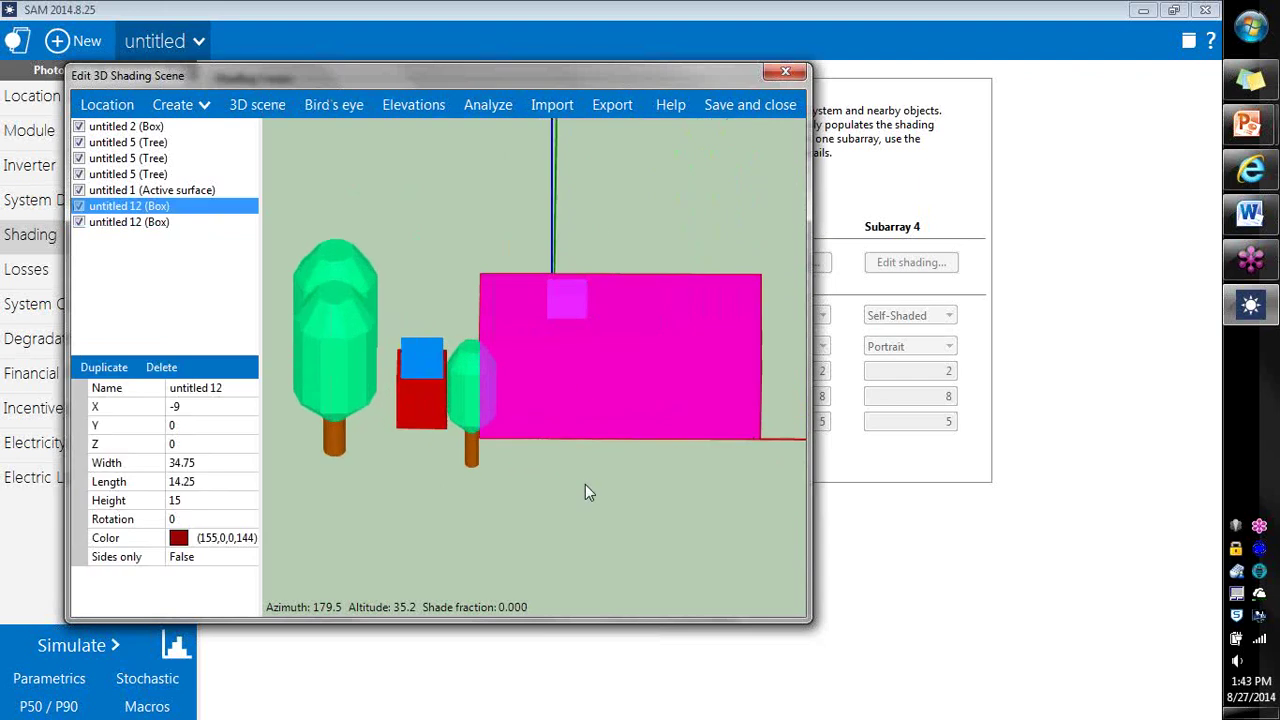
drag(590, 497, 555, 470)
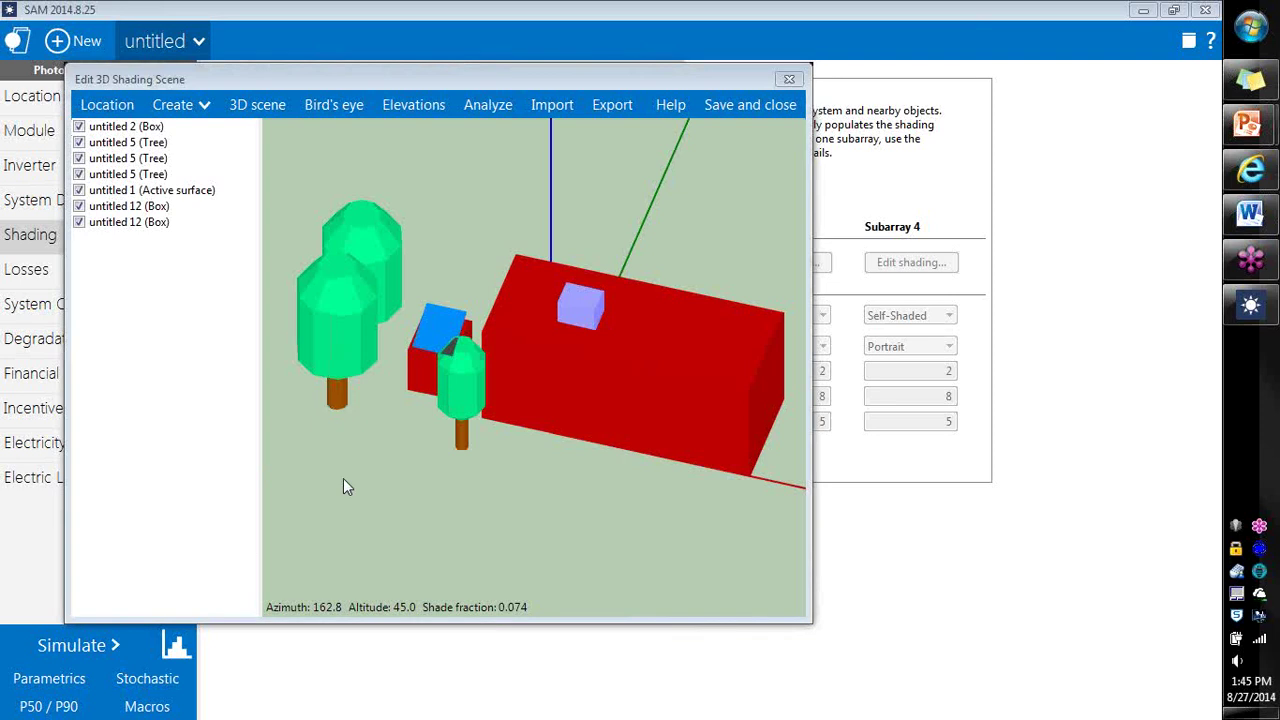
Step: Save and close the shading scene, confirming Yes, then go to the P50/P90 page
click(772, 100)
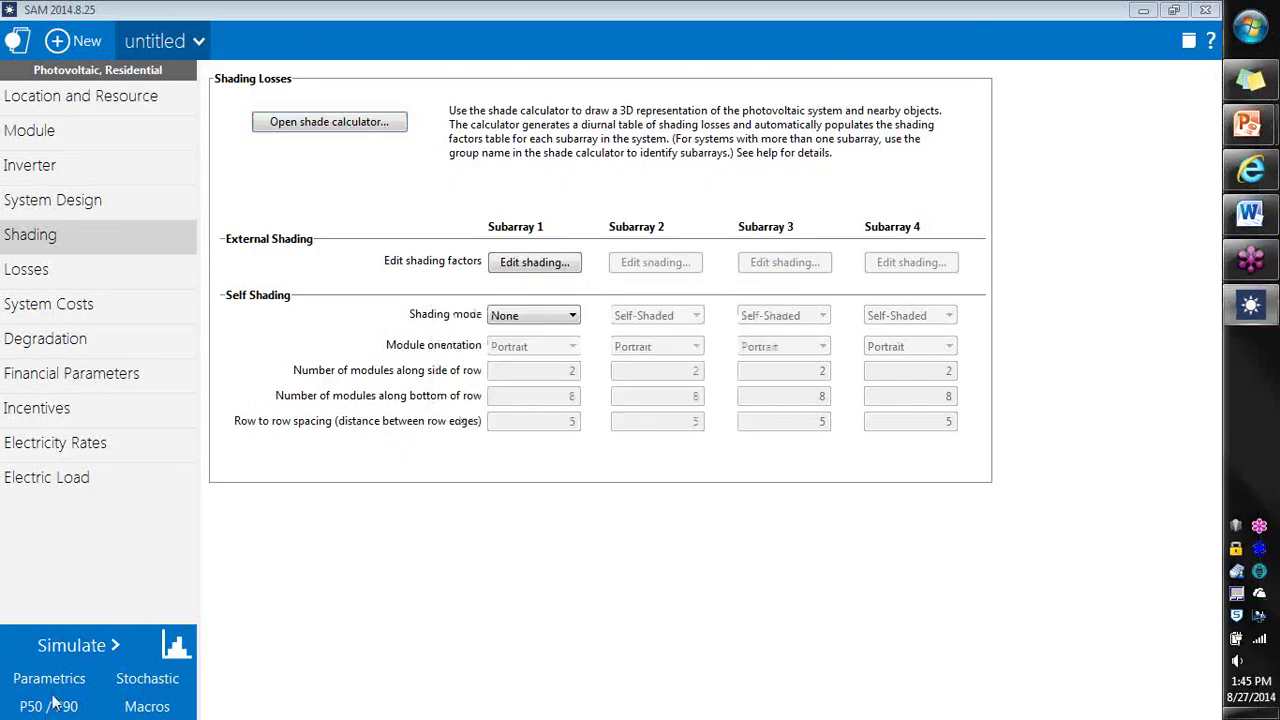
click(668, 366)
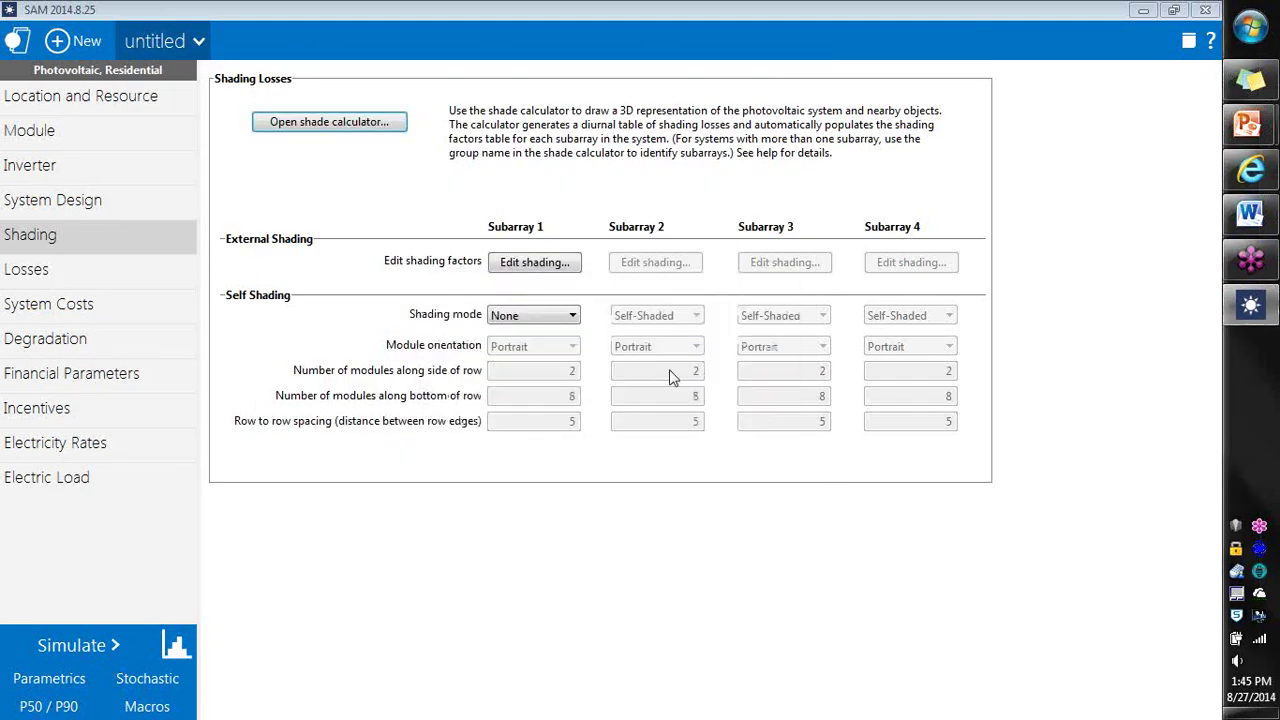
click(68, 708)
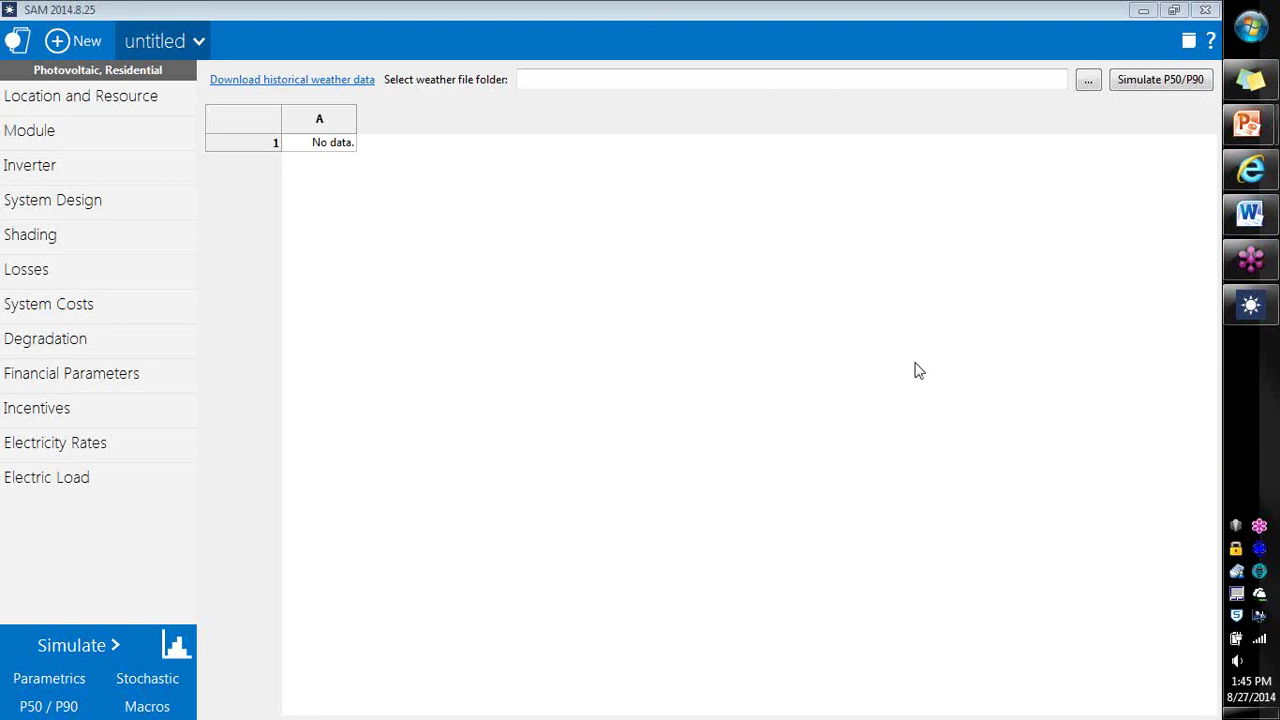
Step: Review the Denver Intl Ap (TMY3) weather file on Location and Resource and its download option
click(163, 95)
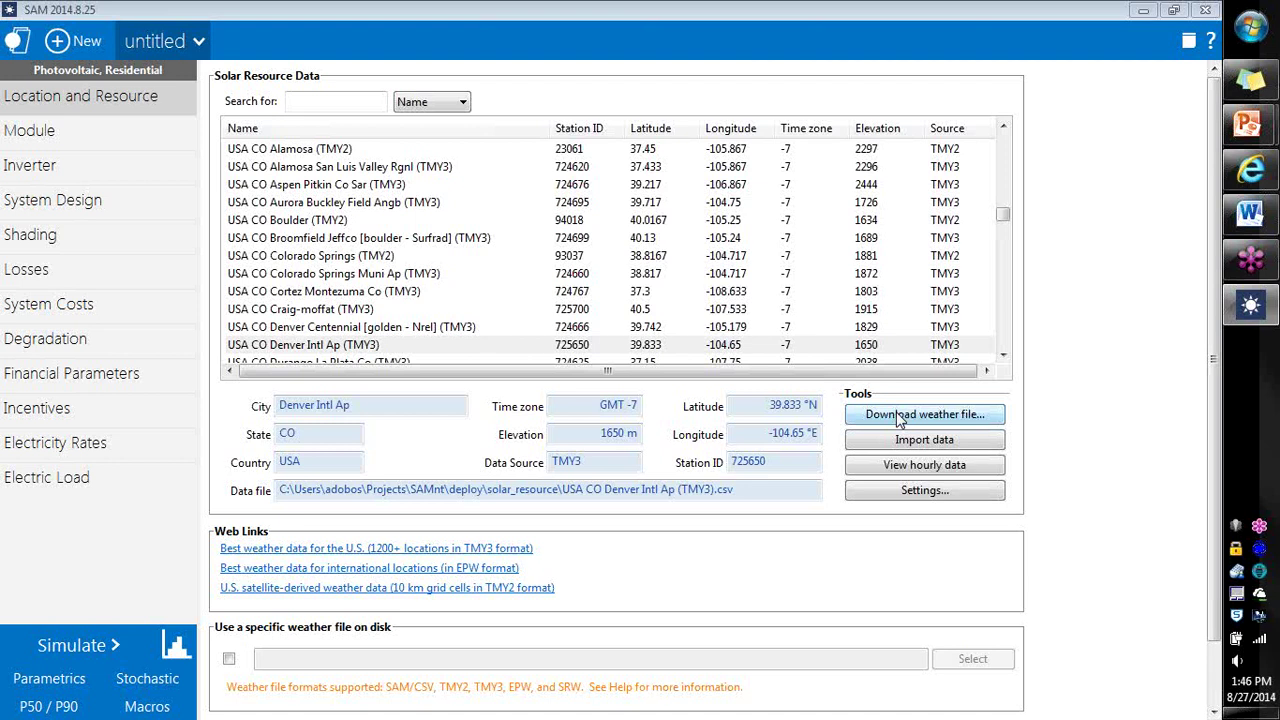
click(900, 418)
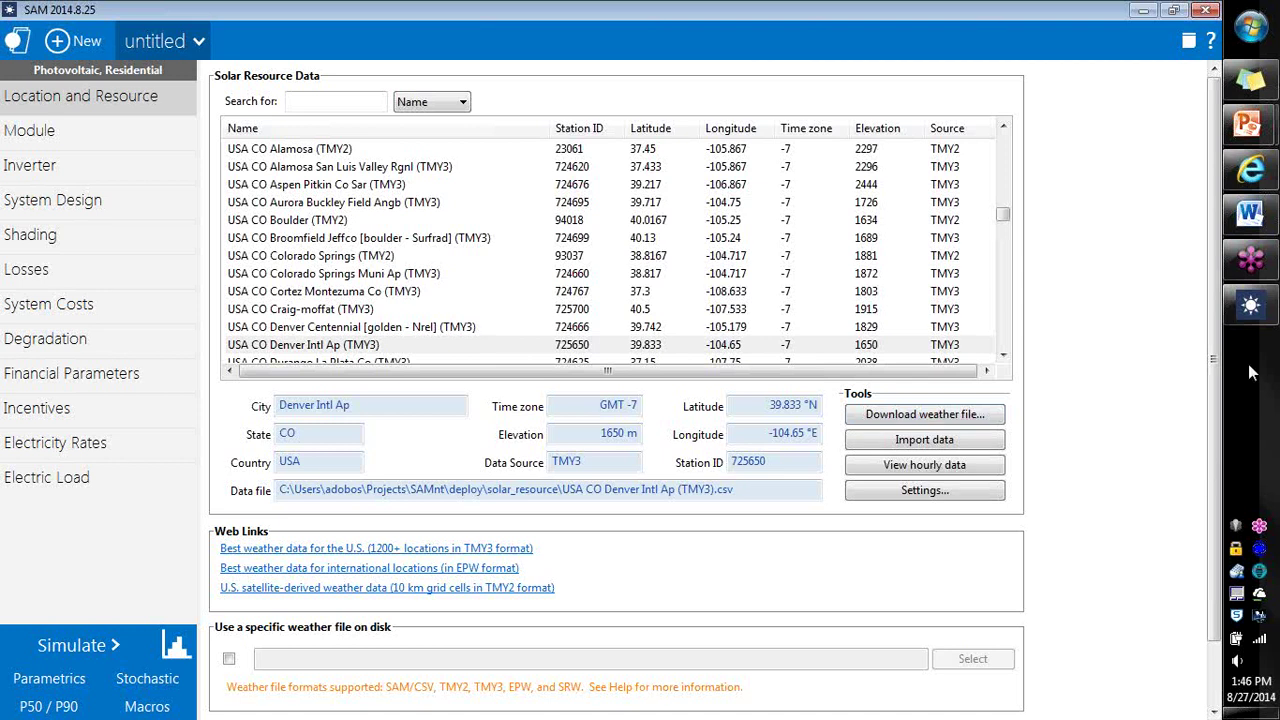
Step: Reopen the shade calculator and set the large red house box's X to 0
click(140, 236)
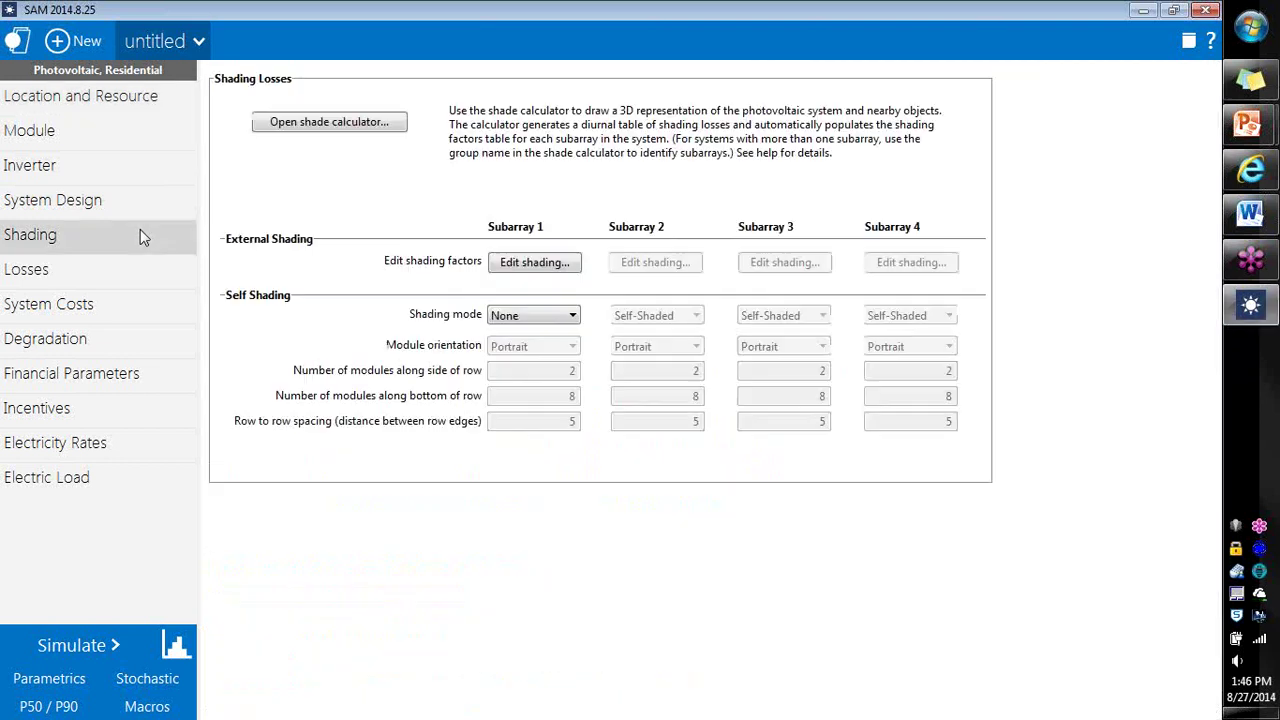
click(390, 131)
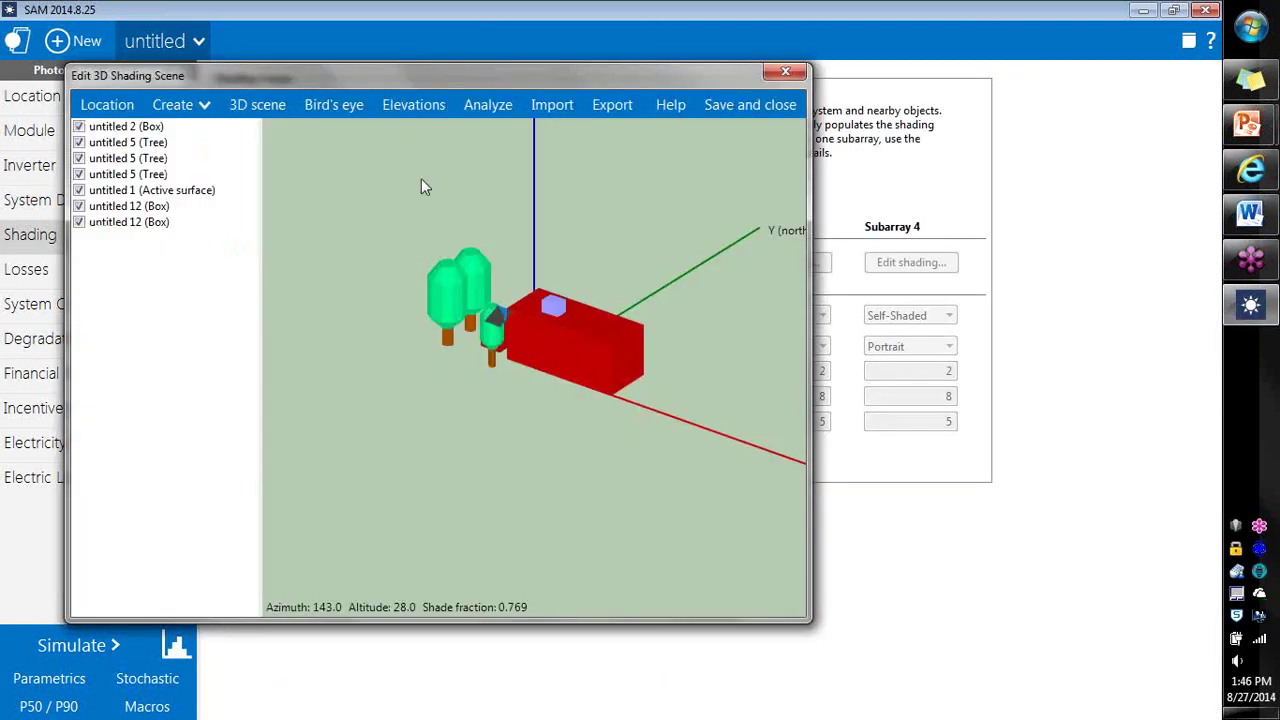
click(580, 358)
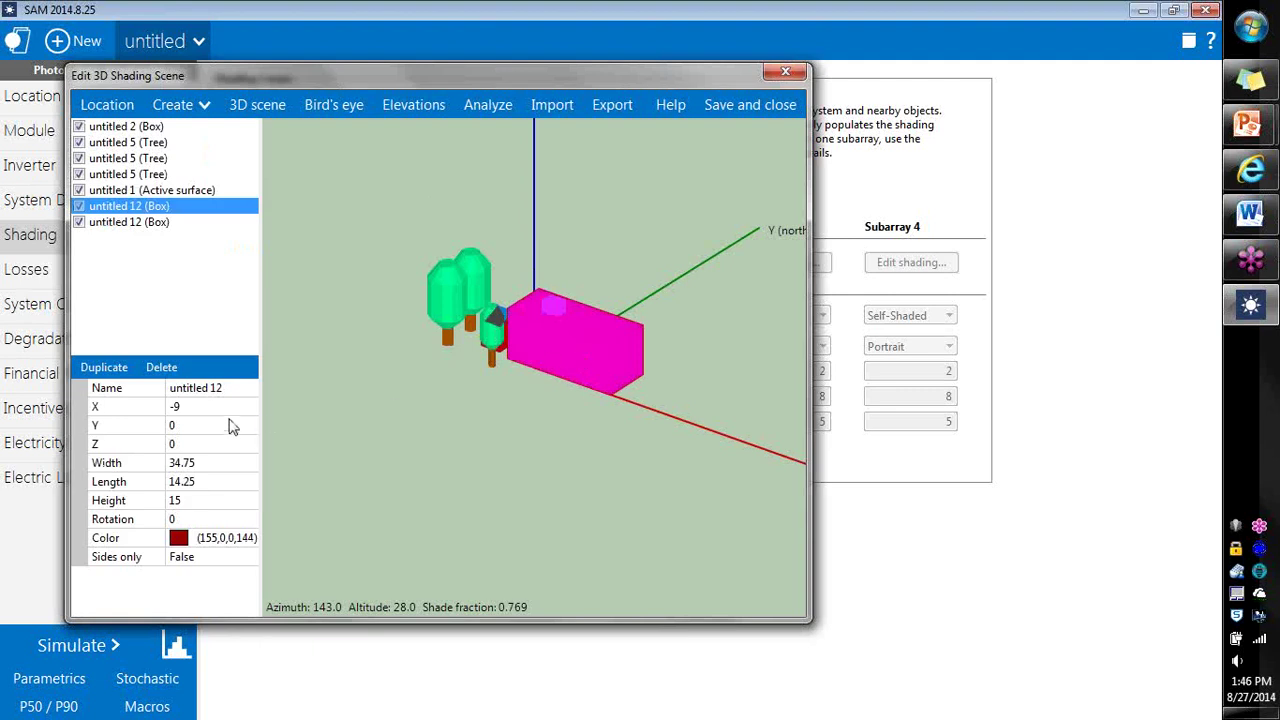
click(202, 406)
text(0)
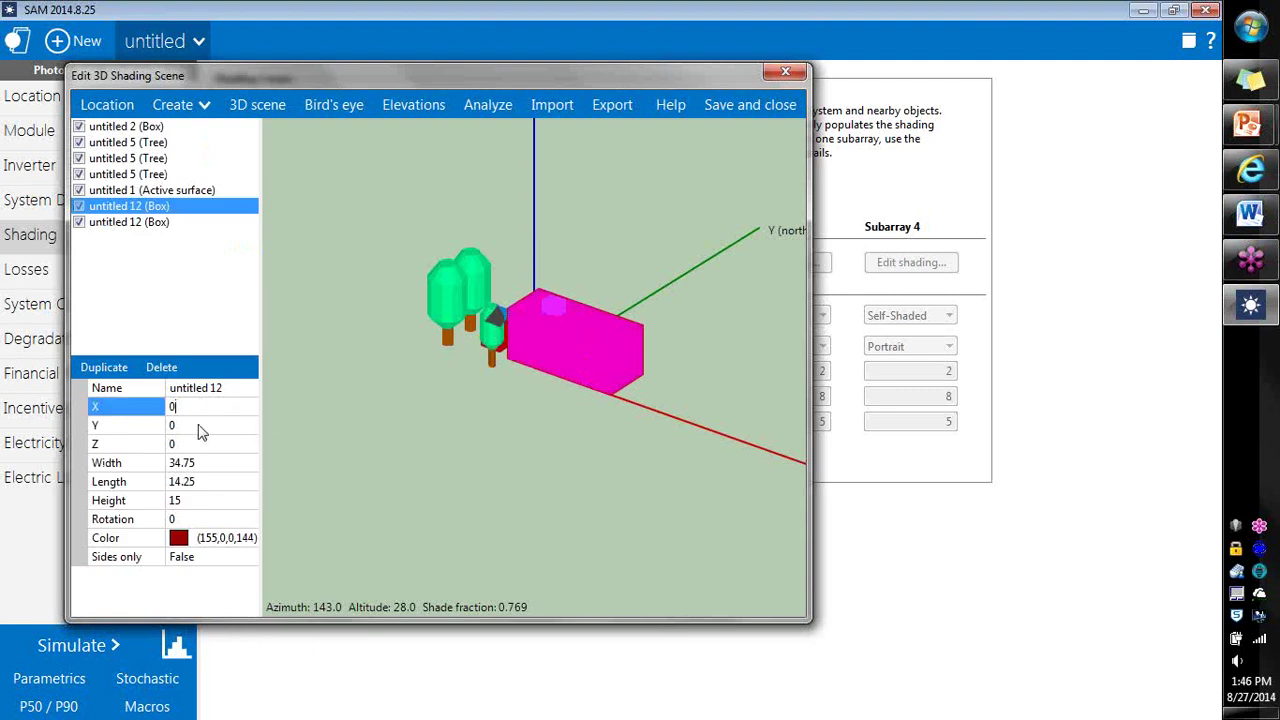
key(Return)
click(385, 444)
Step: Move the red house box to X 5, Y 5
drag(531, 428, 529, 366)
click(576, 343)
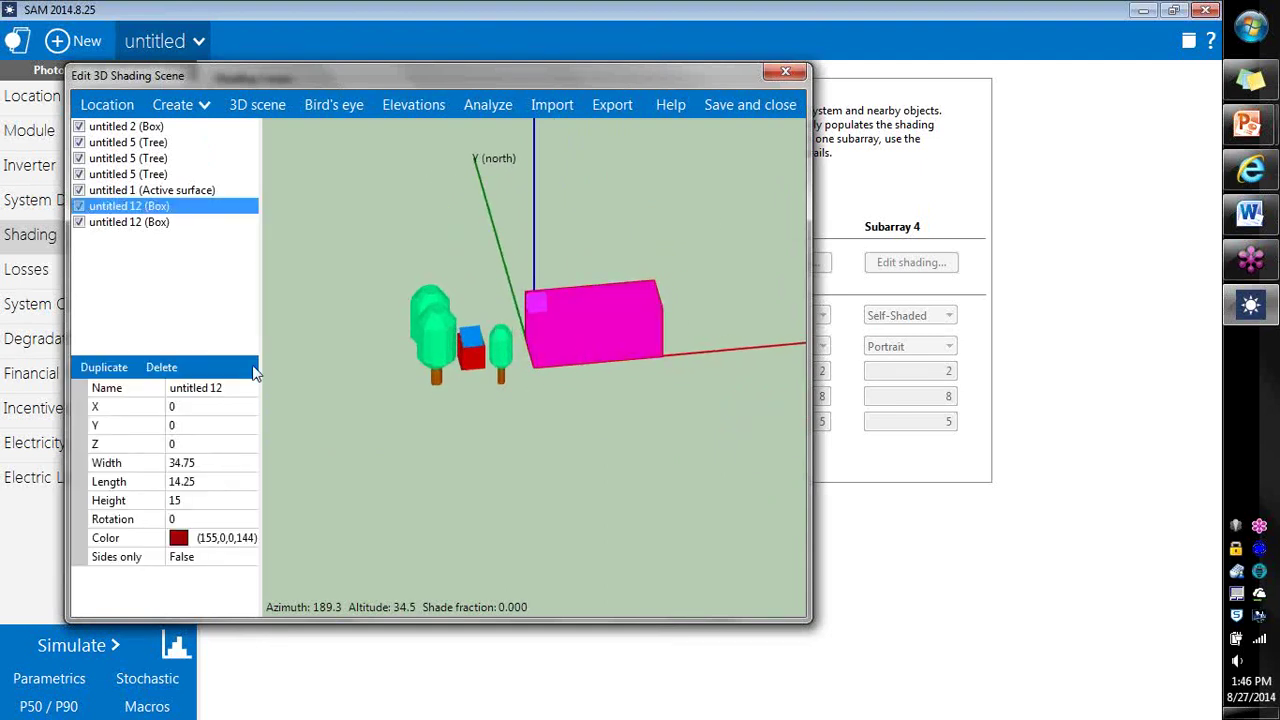
click(197, 405)
text(5)
click(195, 425)
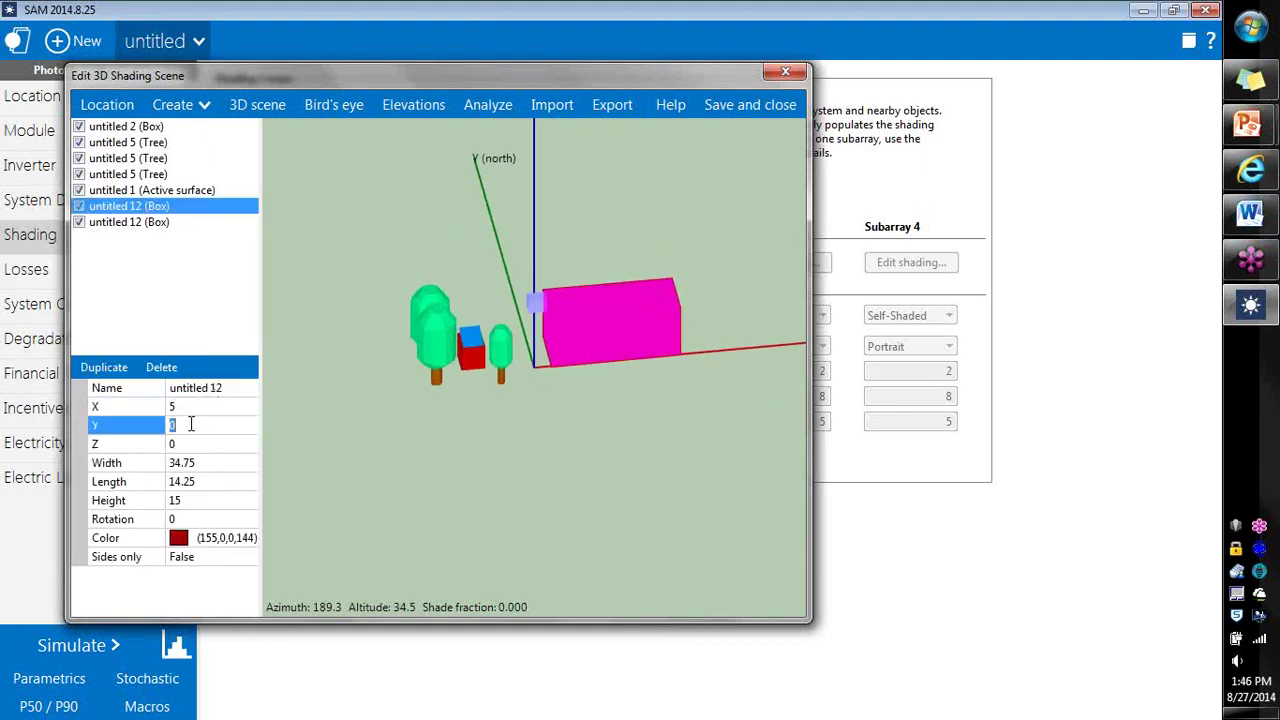
text(5)
drag(560, 468, 650, 484)
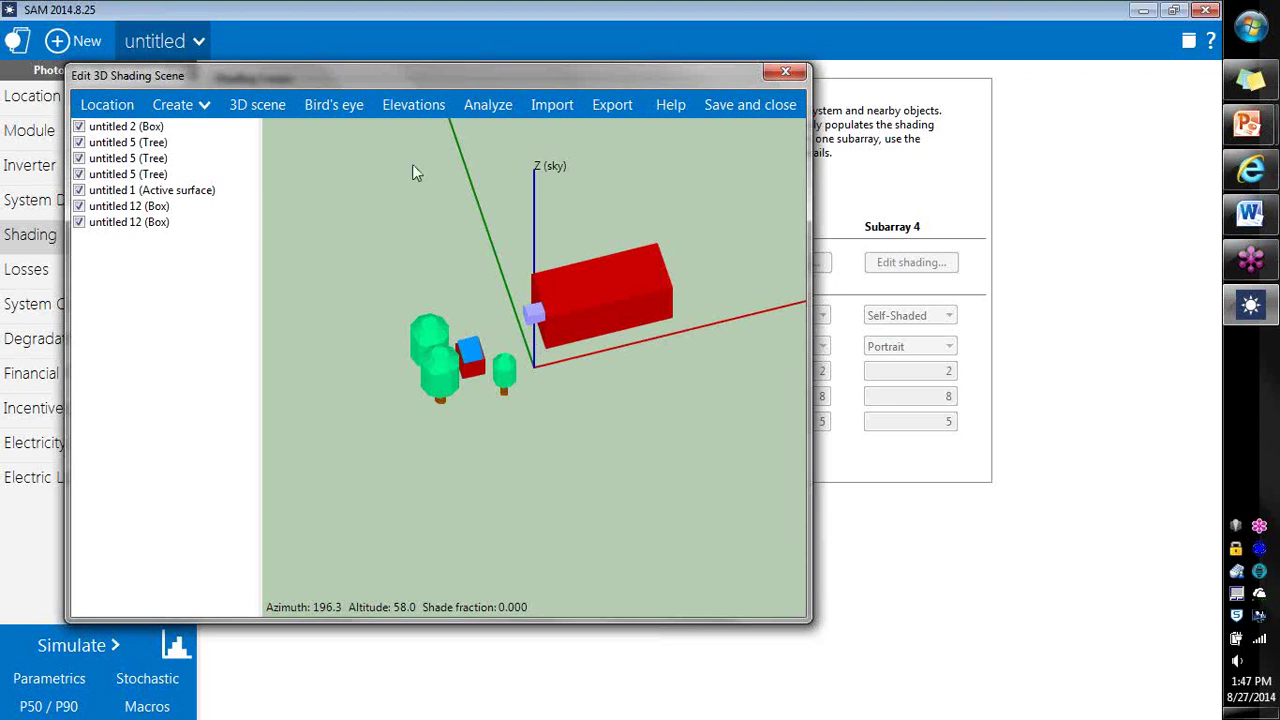
Step: Add an orange cylinder to the shading scene and select it
click(197, 105)
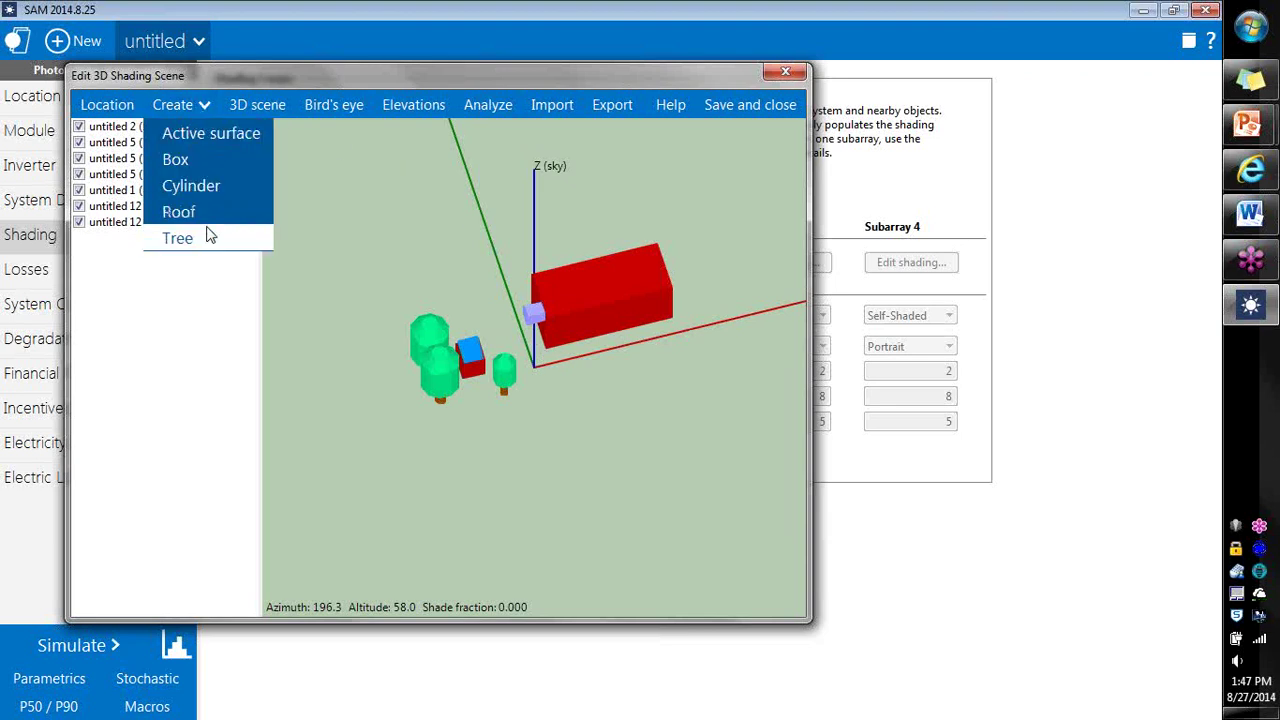
click(190, 186)
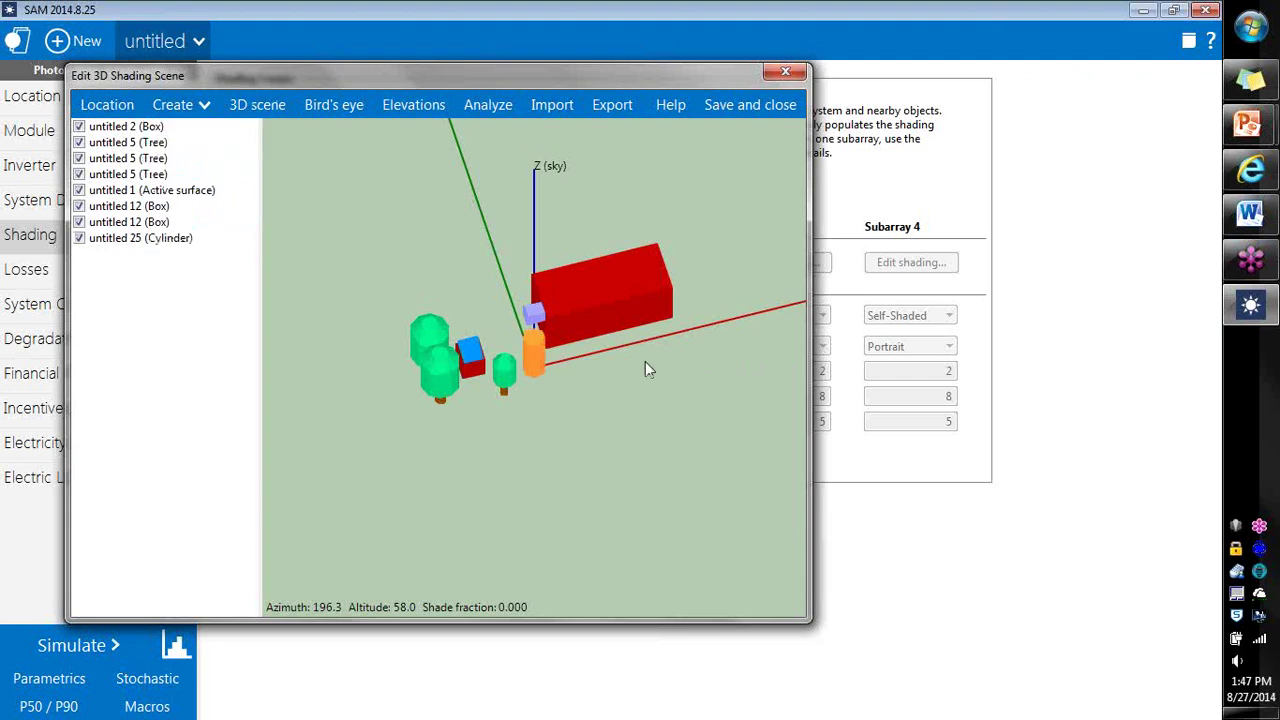
click(541, 366)
click(420, 106)
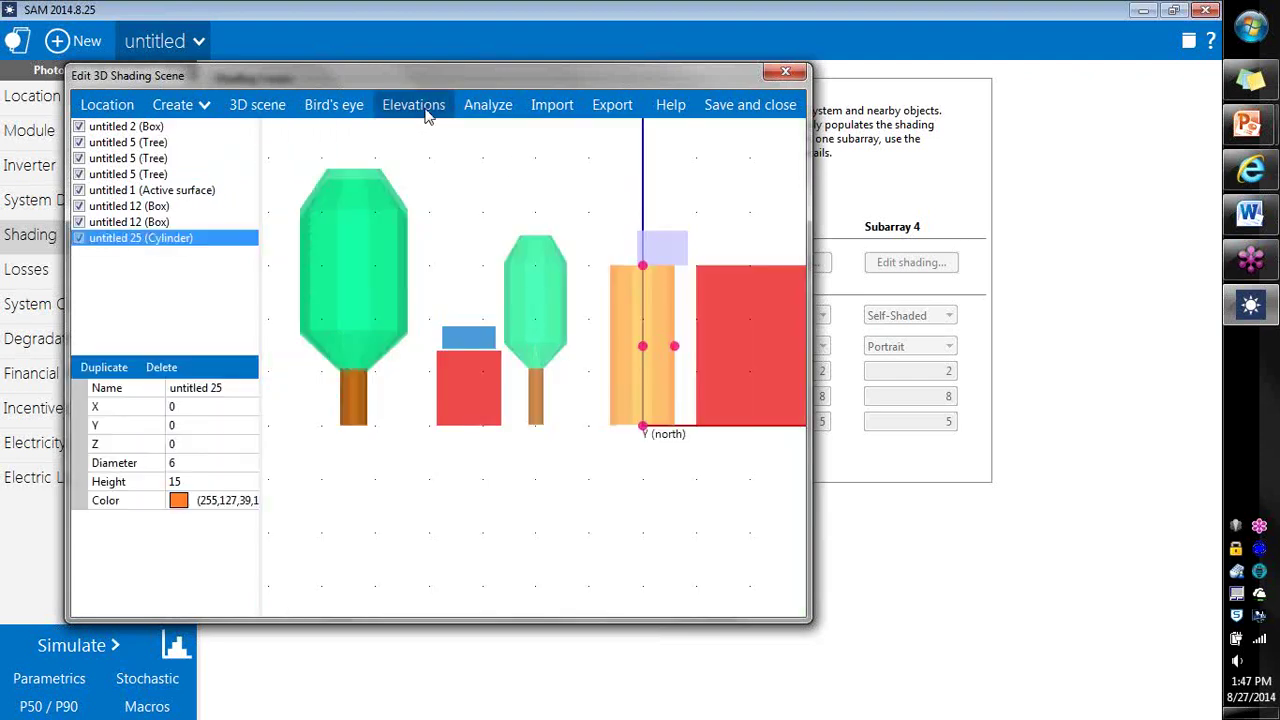
Step: Move the cylinder onto the aerial photo at X -5.25, Y 16.5 and set its diameter to 9
click(334, 105)
drag(585, 418, 580, 280)
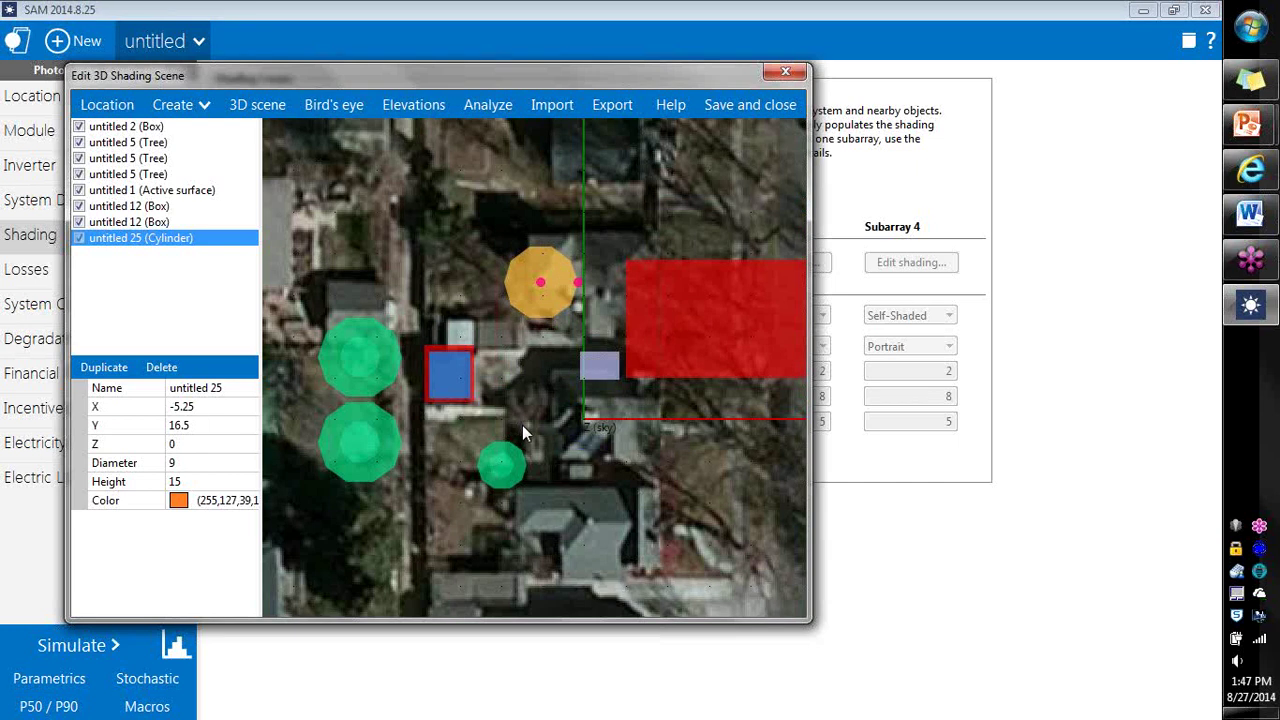
click(183, 465)
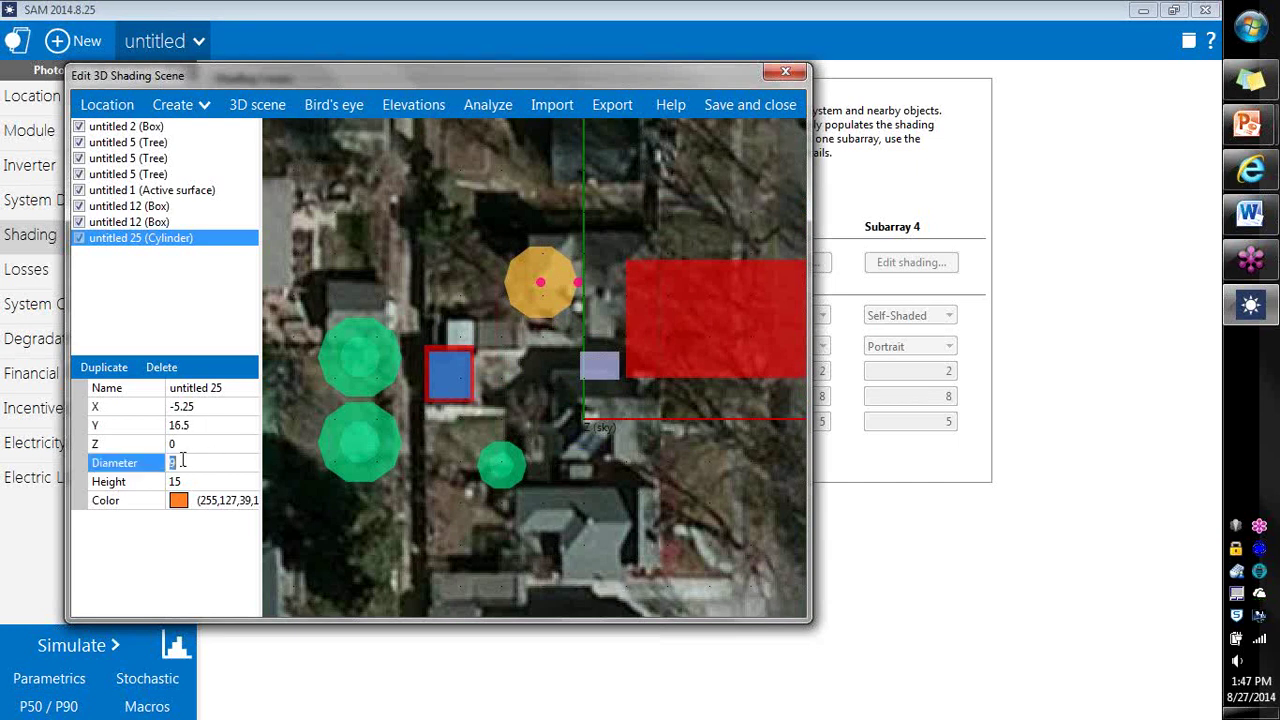
click(556, 354)
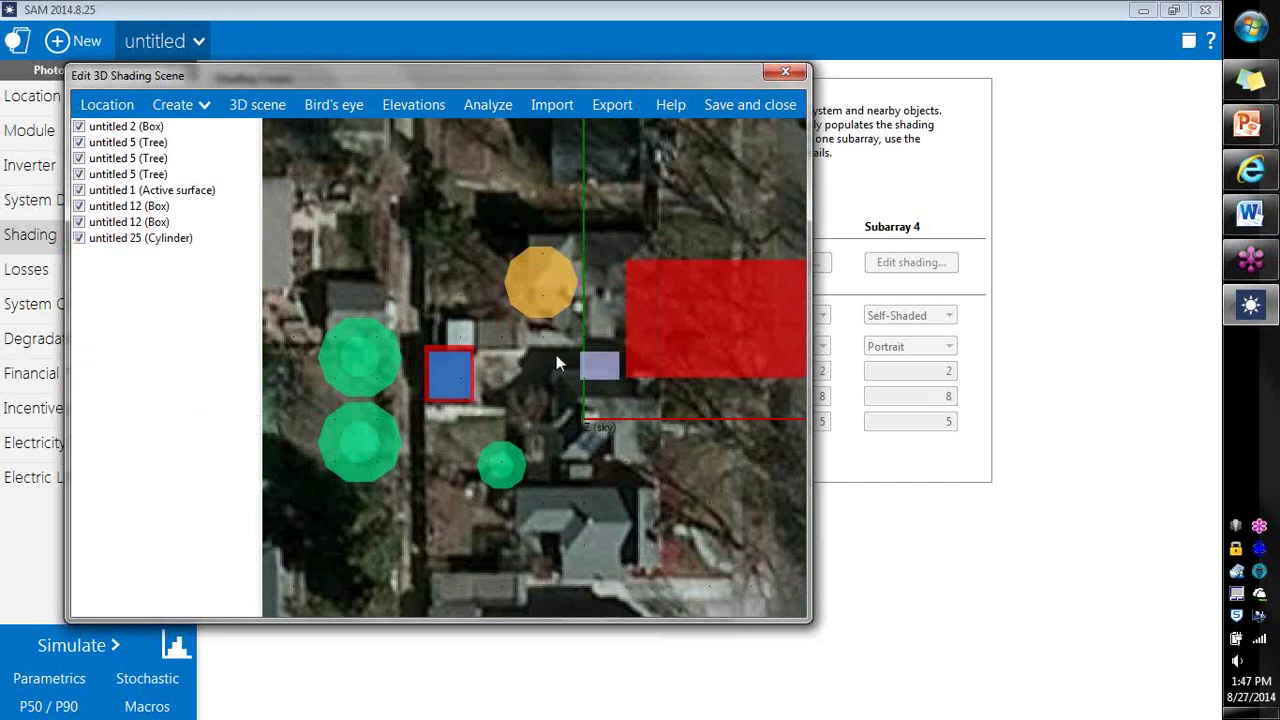
click(263, 106)
Step: Orbit the 3D view to inspect the trees, boxes and cylinder from another side
drag(580, 387, 651, 349)
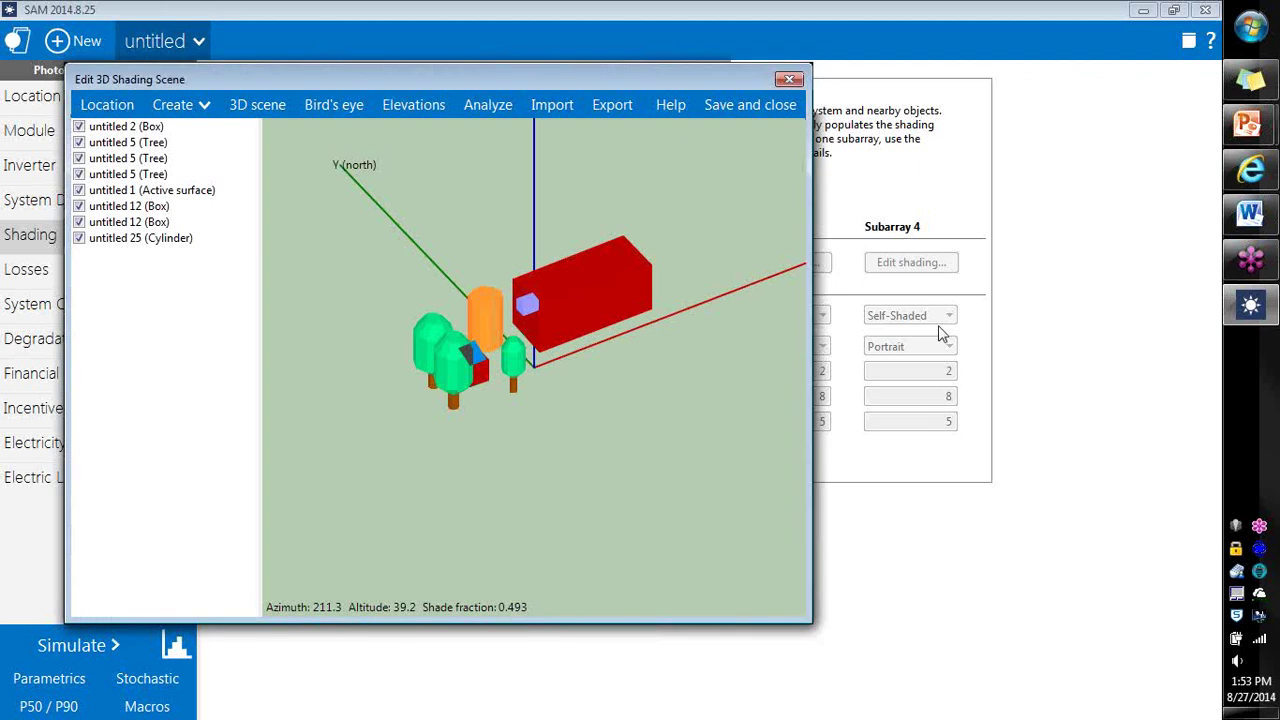
Step: Run the hourly shading analysis for the entire array and save it as shade.csv on the Desktop, replacing the old file
click(503, 105)
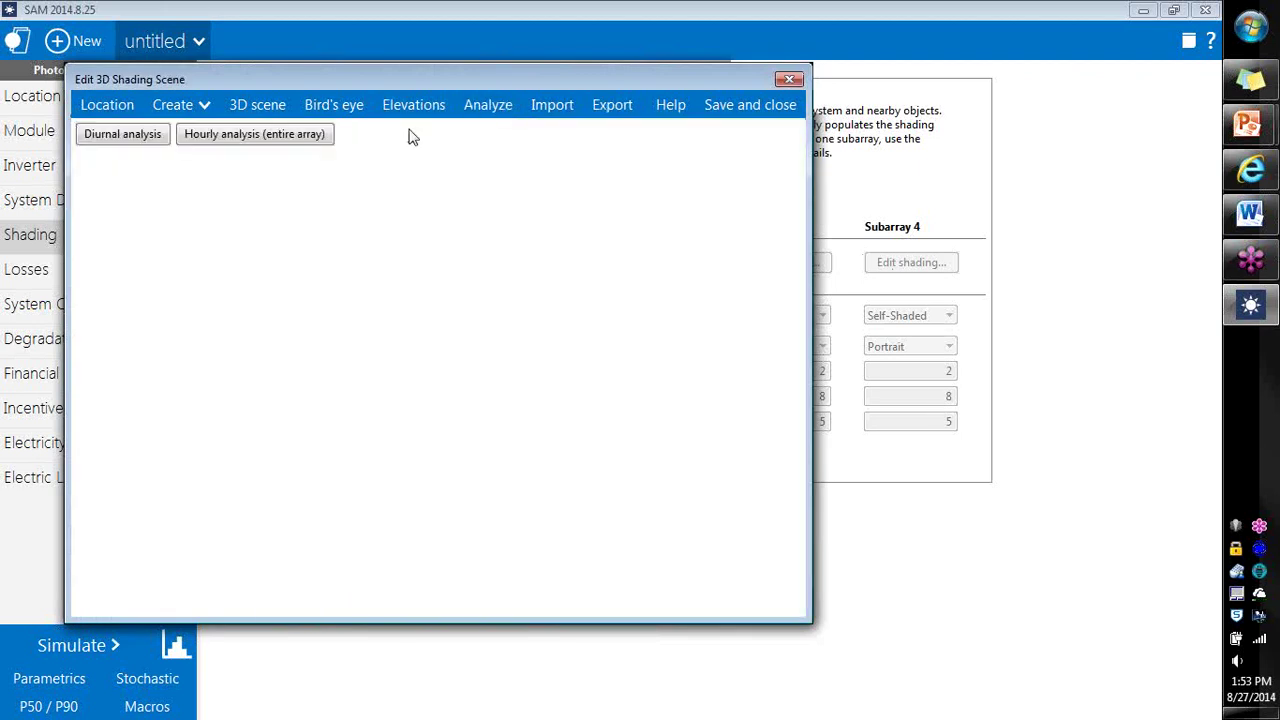
click(279, 141)
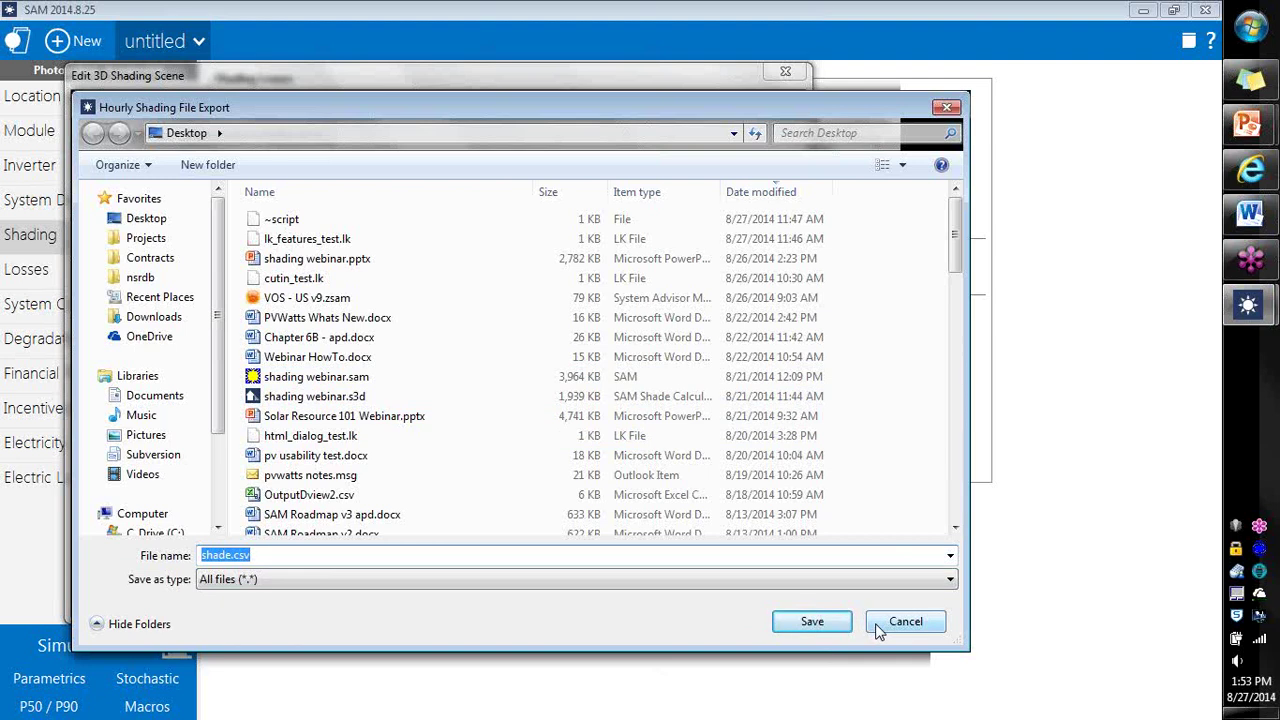
click(811, 624)
click(668, 376)
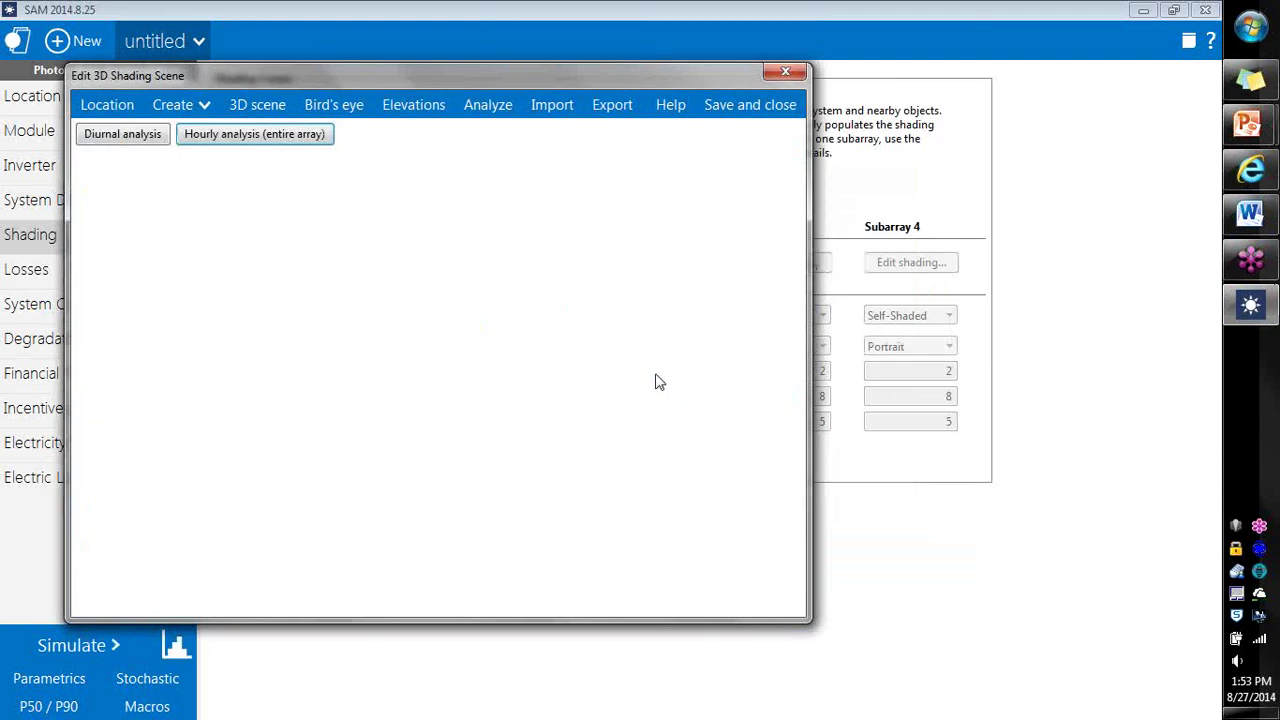
Step: Launch Excel 2010 with a blank workbook
click(1250, 26)
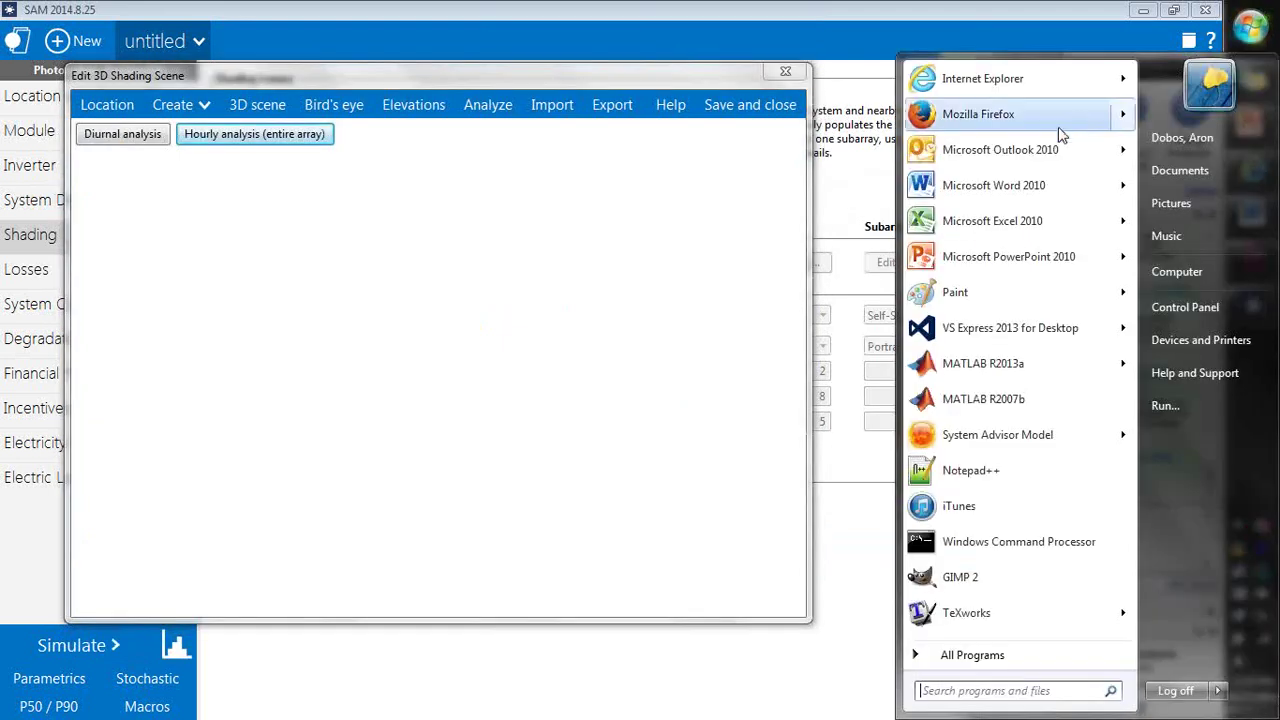
click(1003, 218)
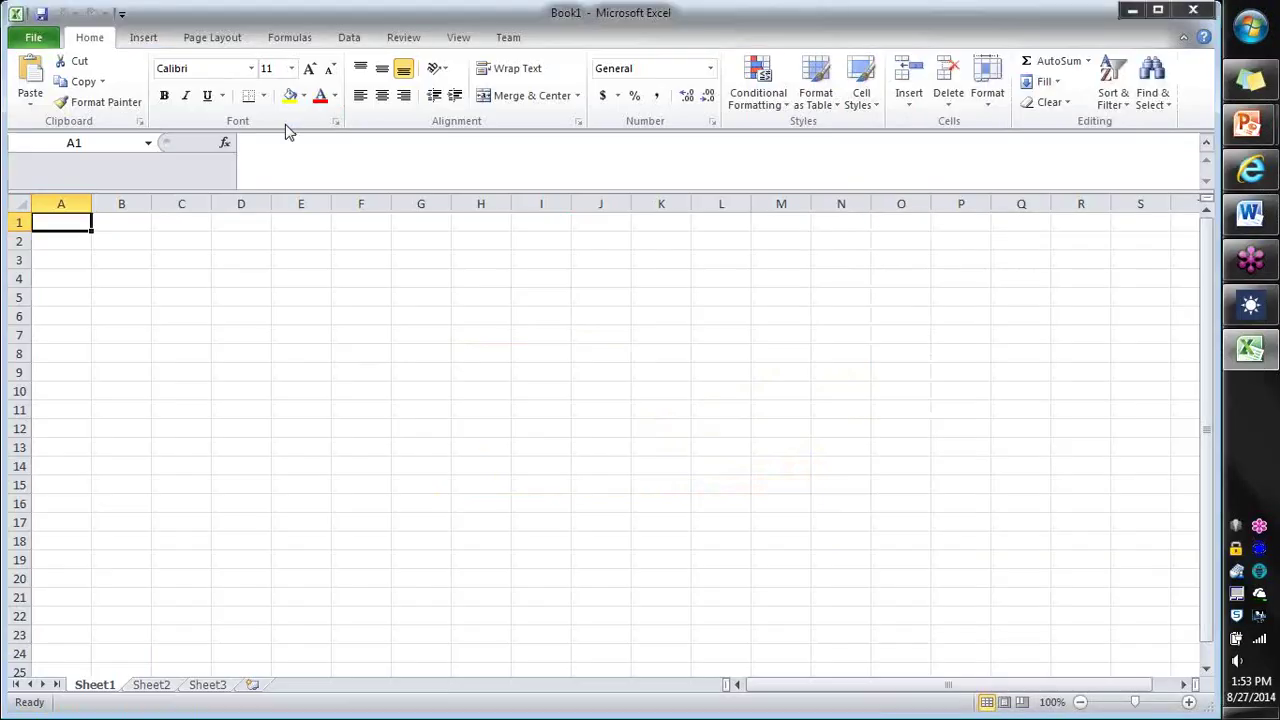
click(33, 37)
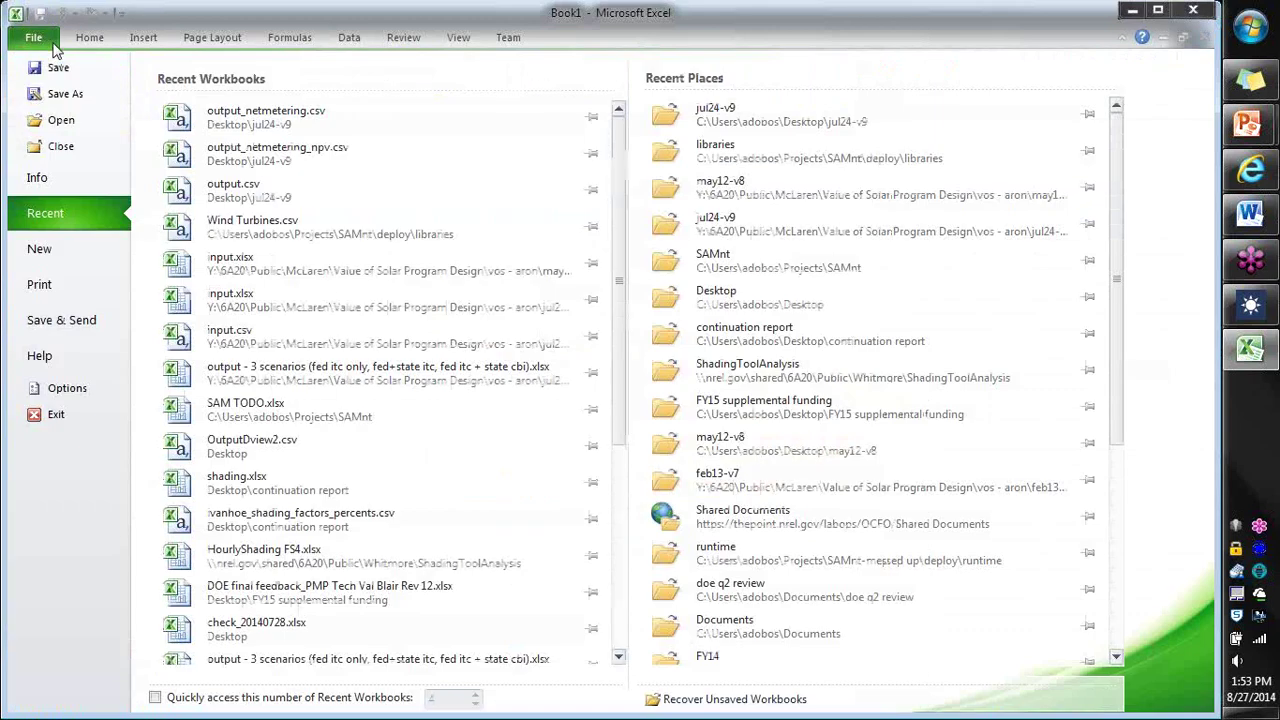
Step: Browse to the Desktop in Excel's Open dialog, cancel, and switch back to SAM
click(61, 120)
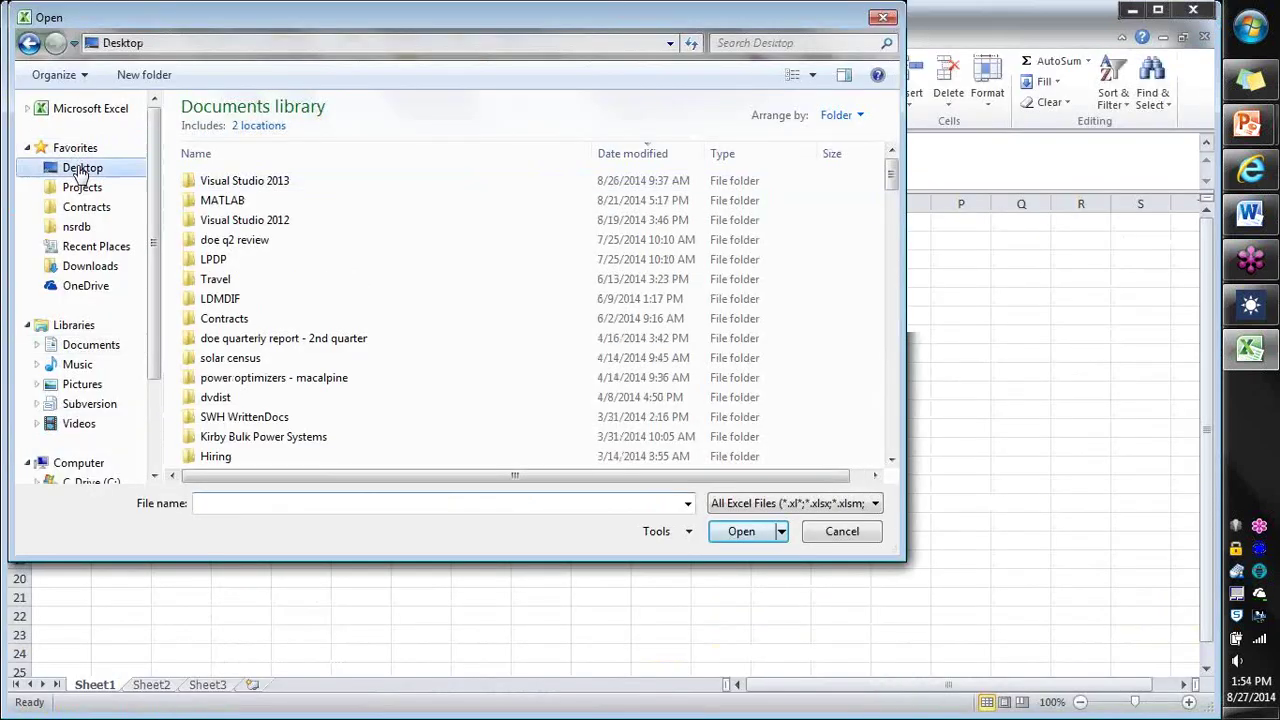
click(80, 168)
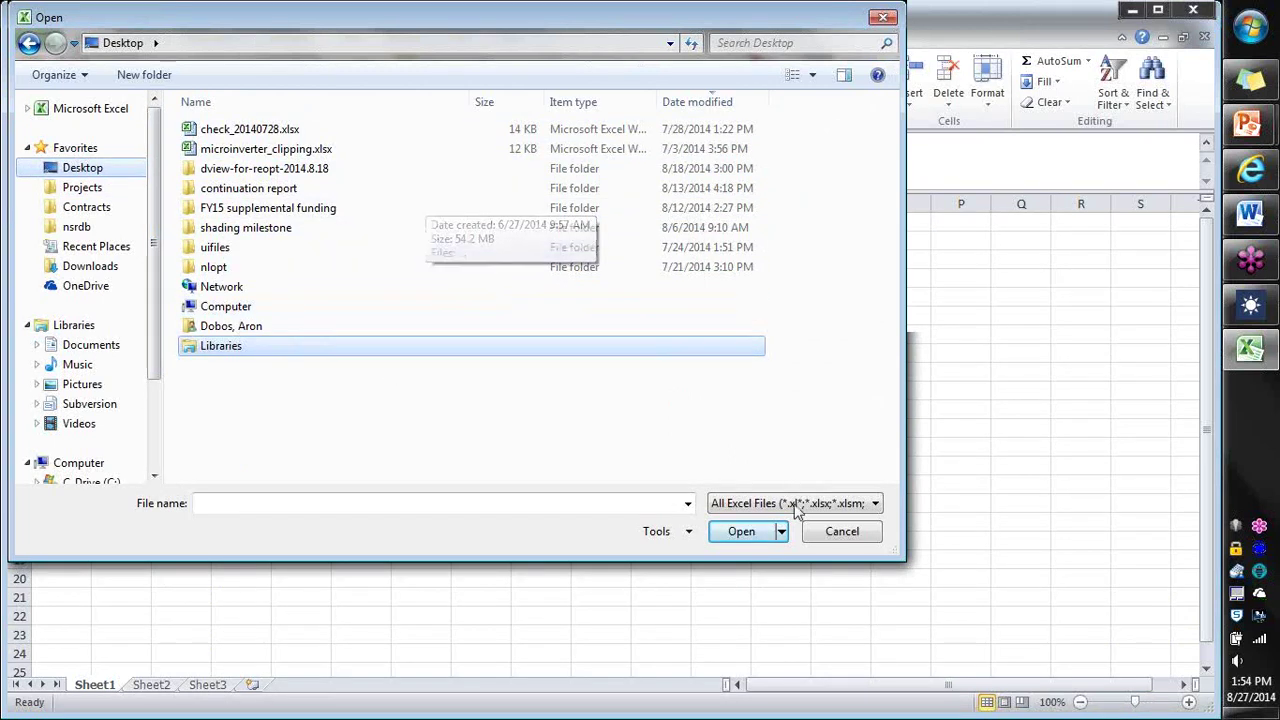
click(842, 534)
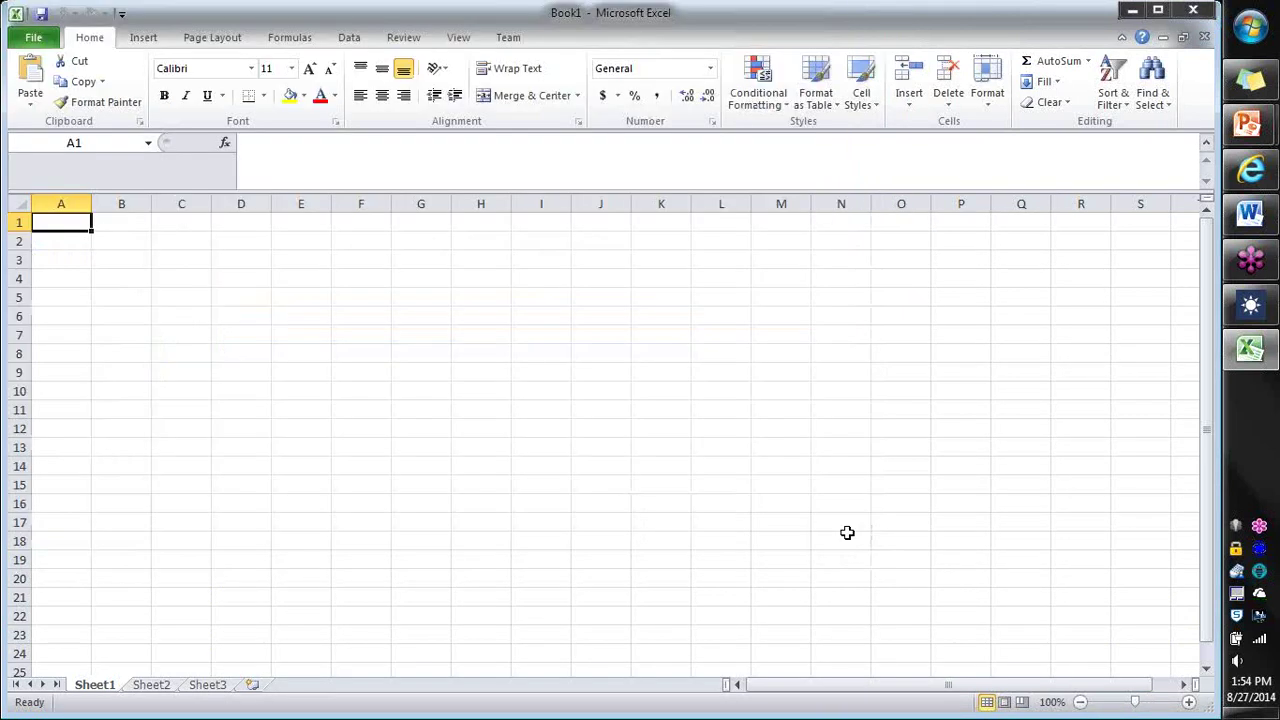
click(1252, 305)
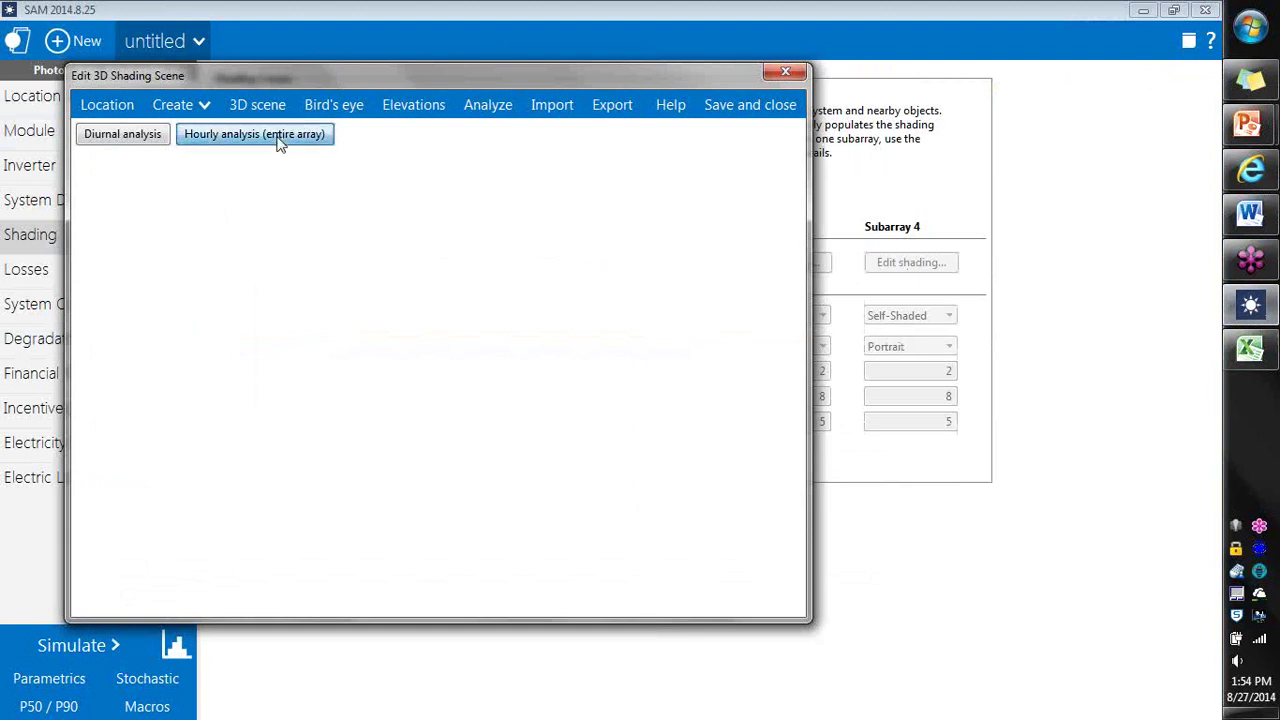
Step: Rerun hourly shading for the entire array and overwrite shade.csv on the Desktop
click(325, 137)
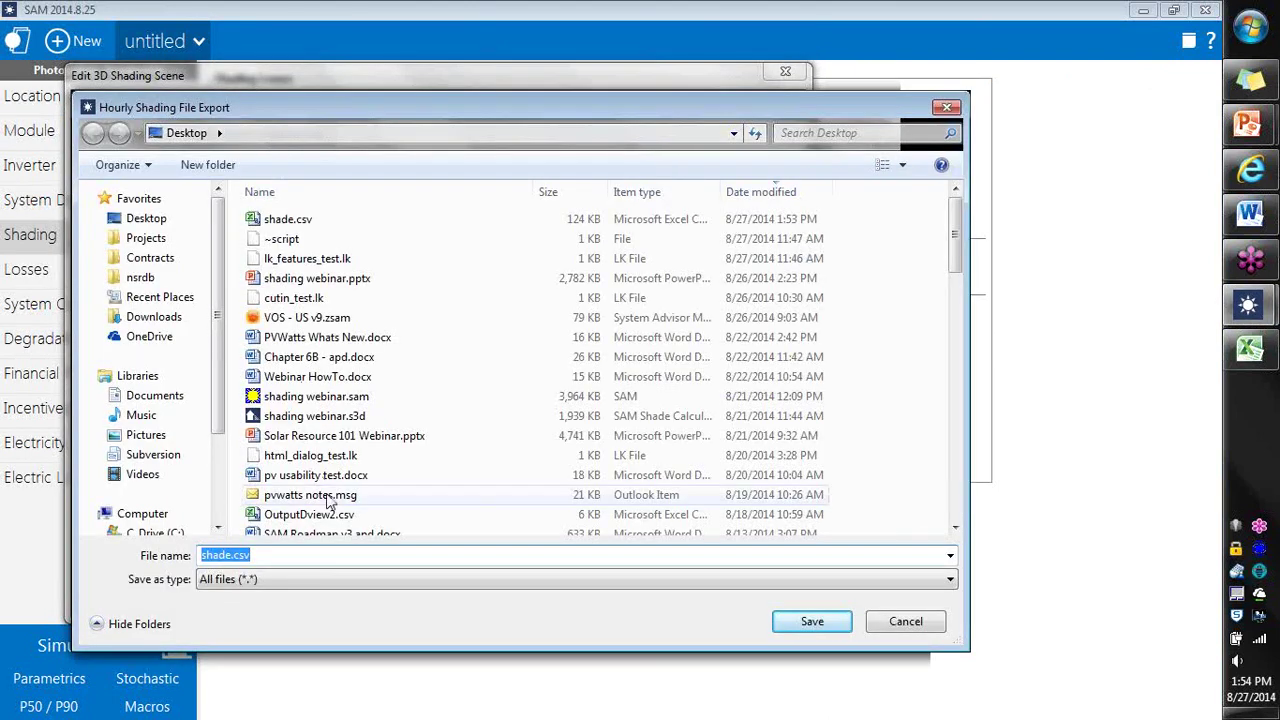
click(910, 625)
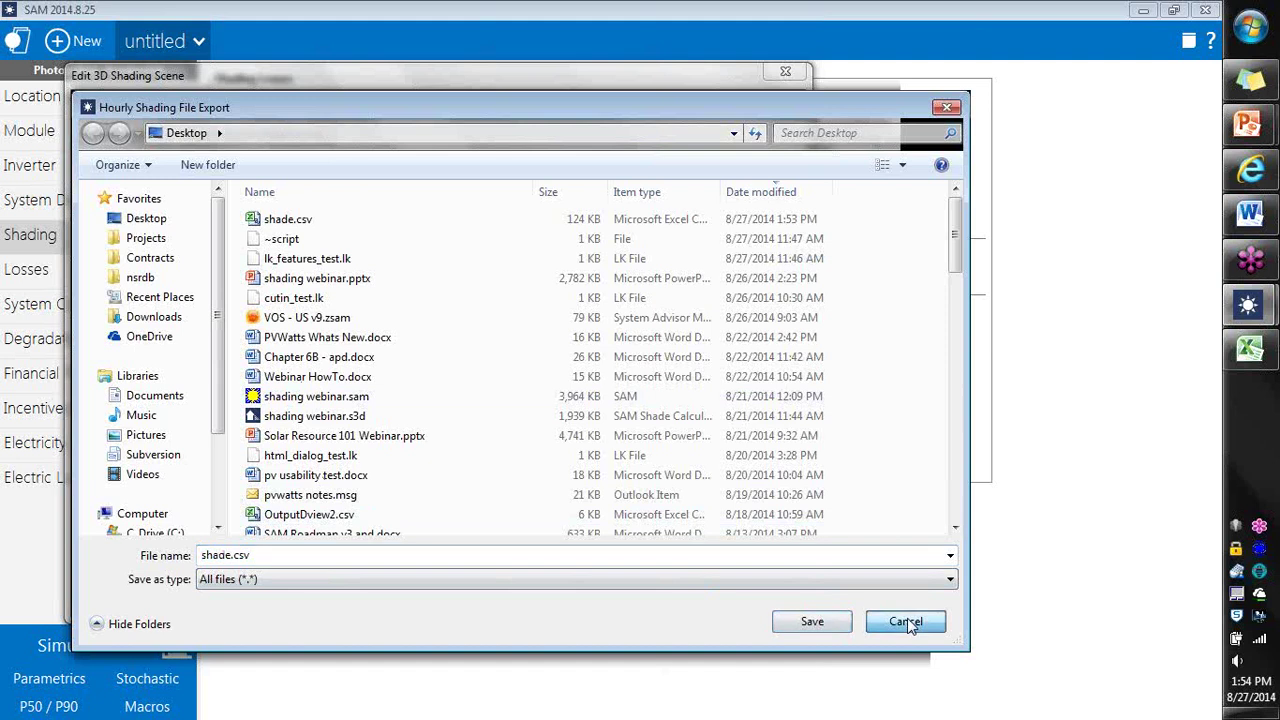
click(808, 619)
click(660, 370)
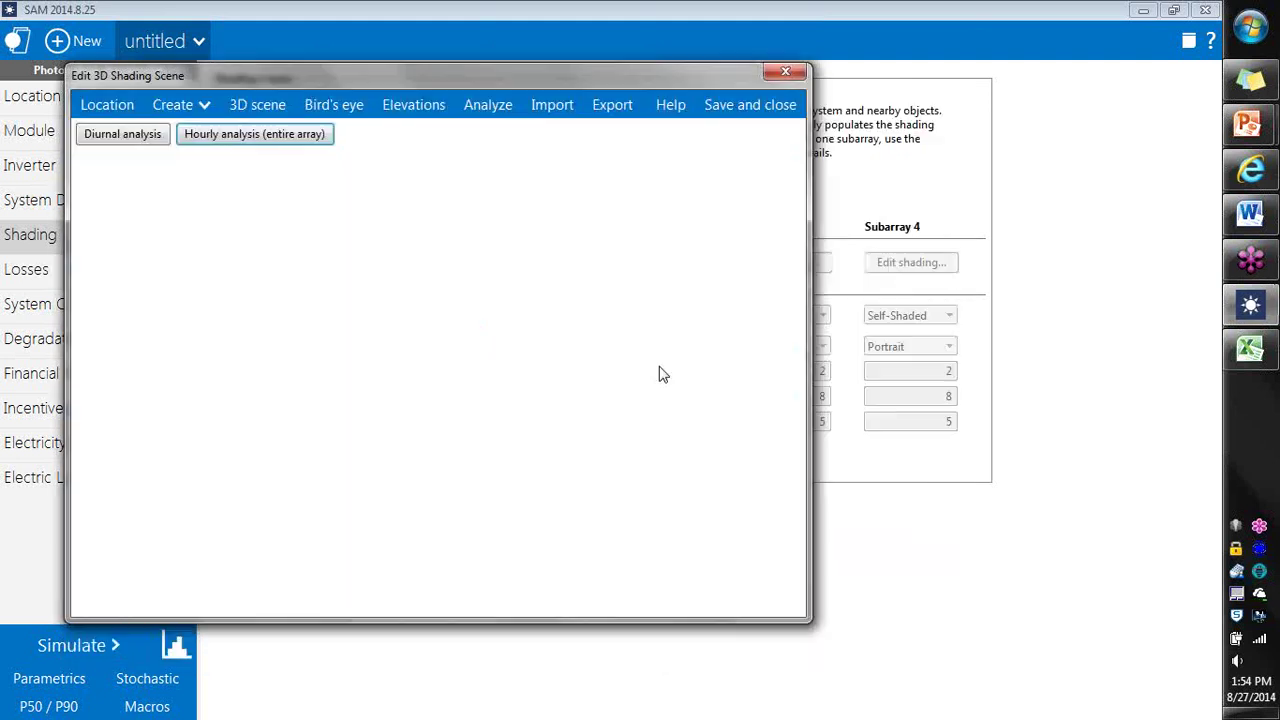
Step: Open shade.csv from the Desktop in Excel, filtering by *.csv, to review the Shade Loss and Shading Derate columns
click(1272, 350)
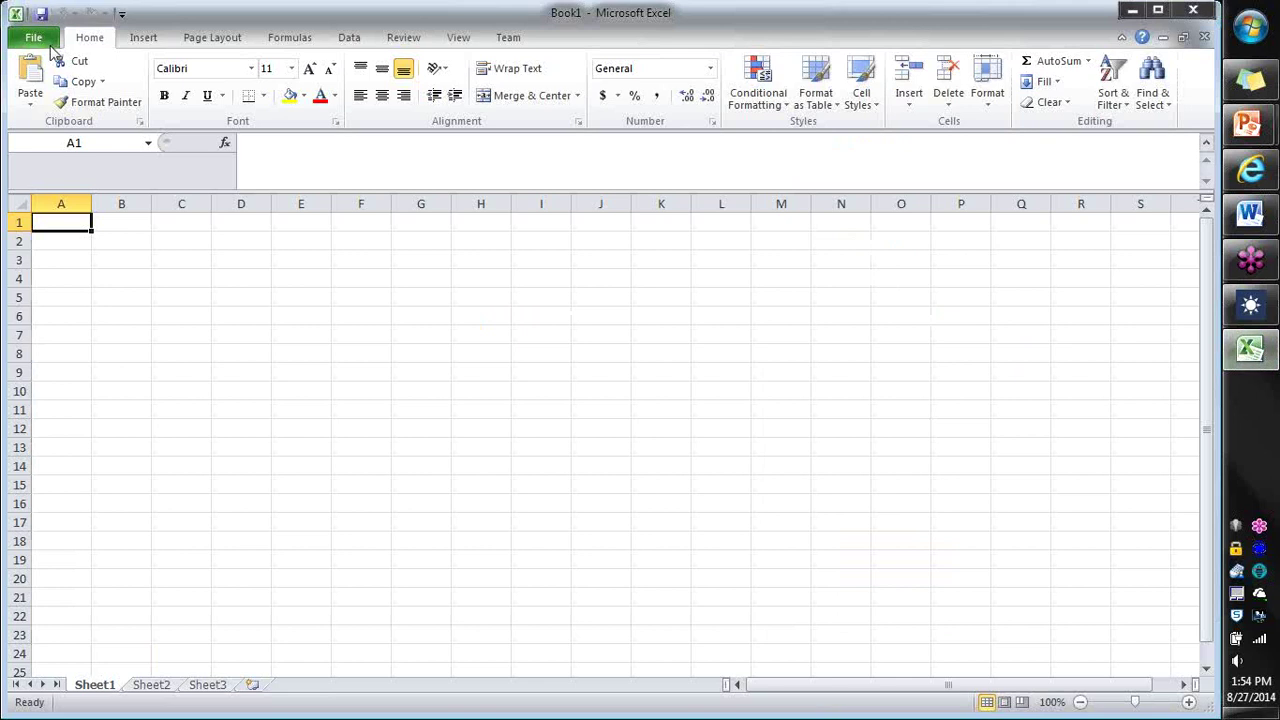
click(48, 40)
click(60, 121)
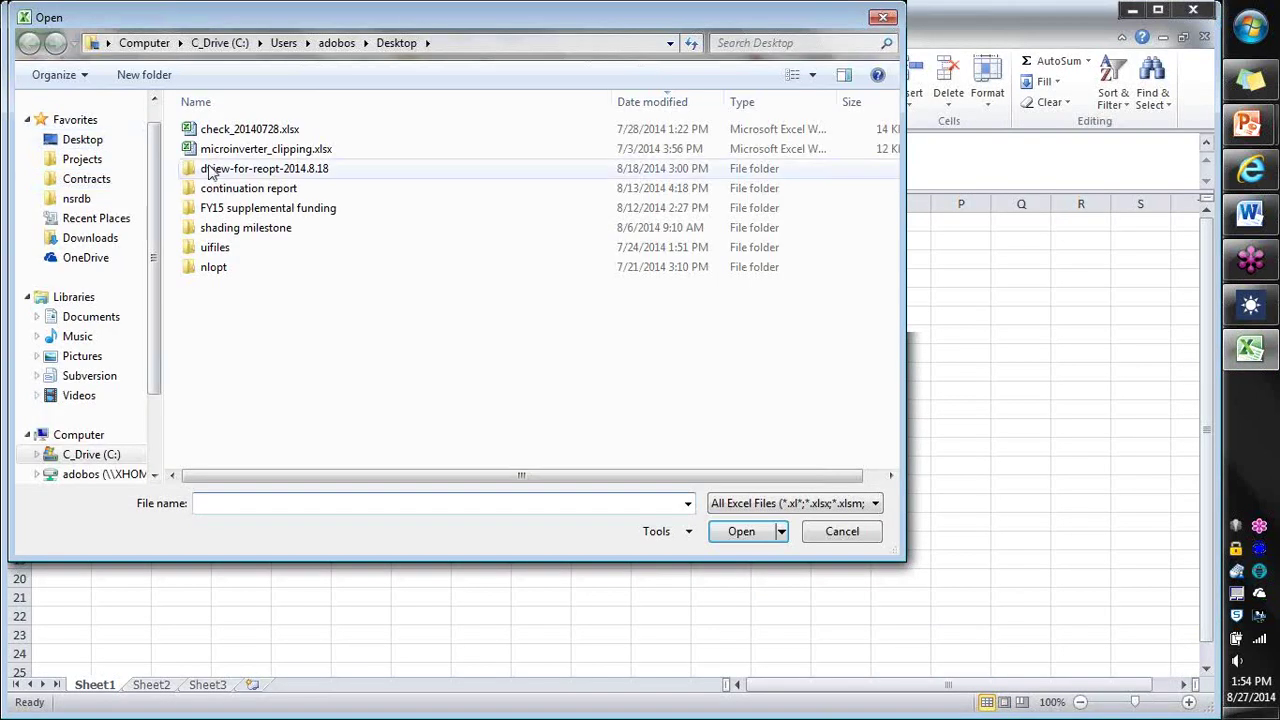
text(*.csv)
key(Return)
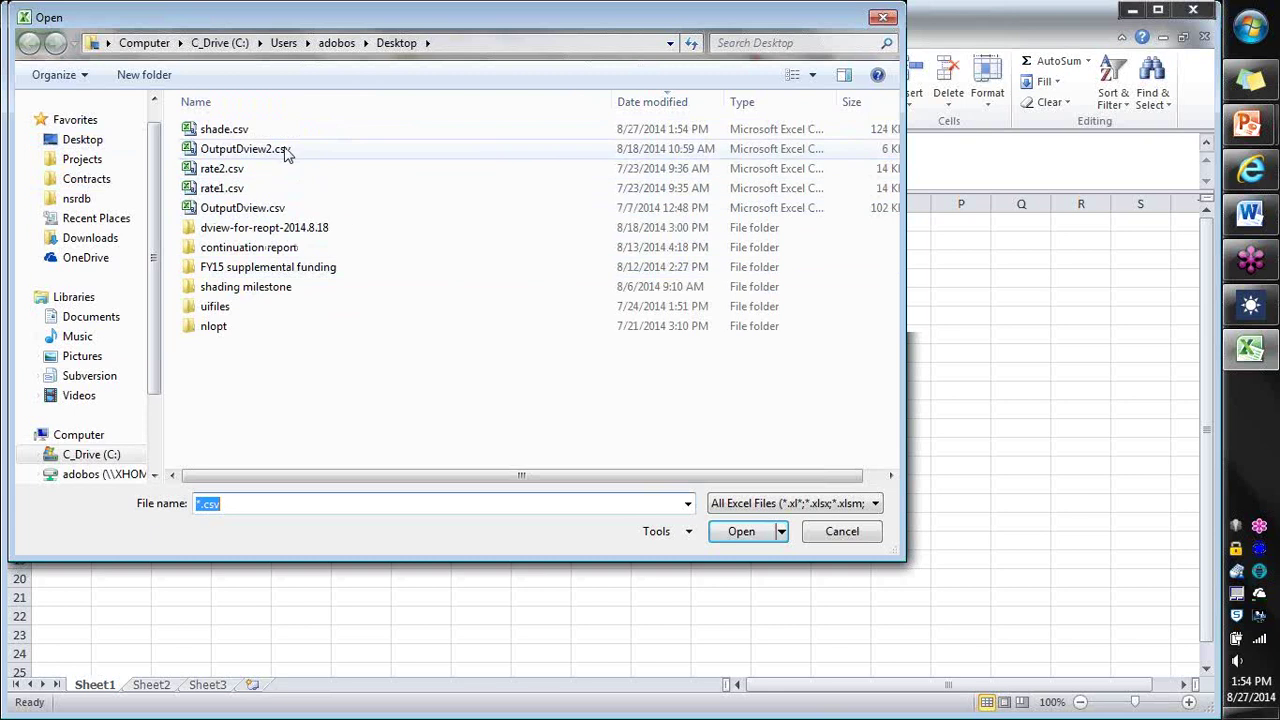
click(285, 131)
click(740, 531)
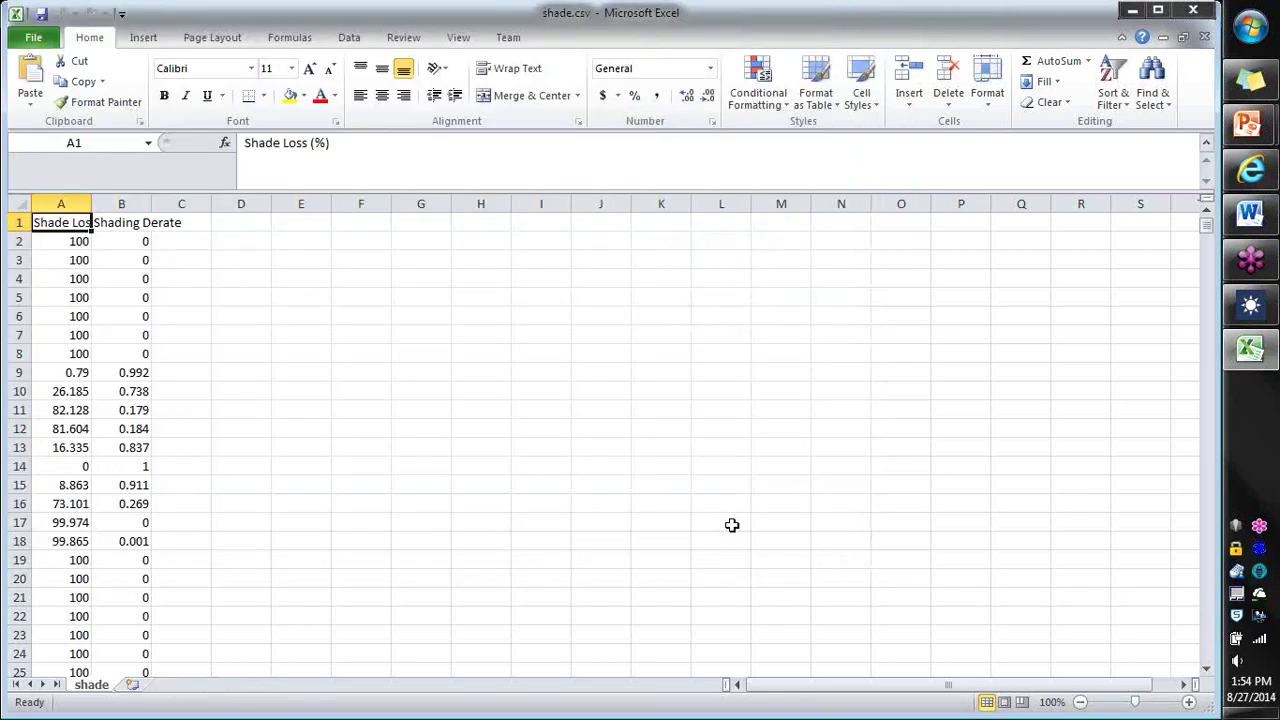
mouse_move(62, 231)
mouse_down()
mouse_move(94, 373)
mouse_move(97, 262)
mouse_move(57, 221)
mouse_up()
click(418, 292)
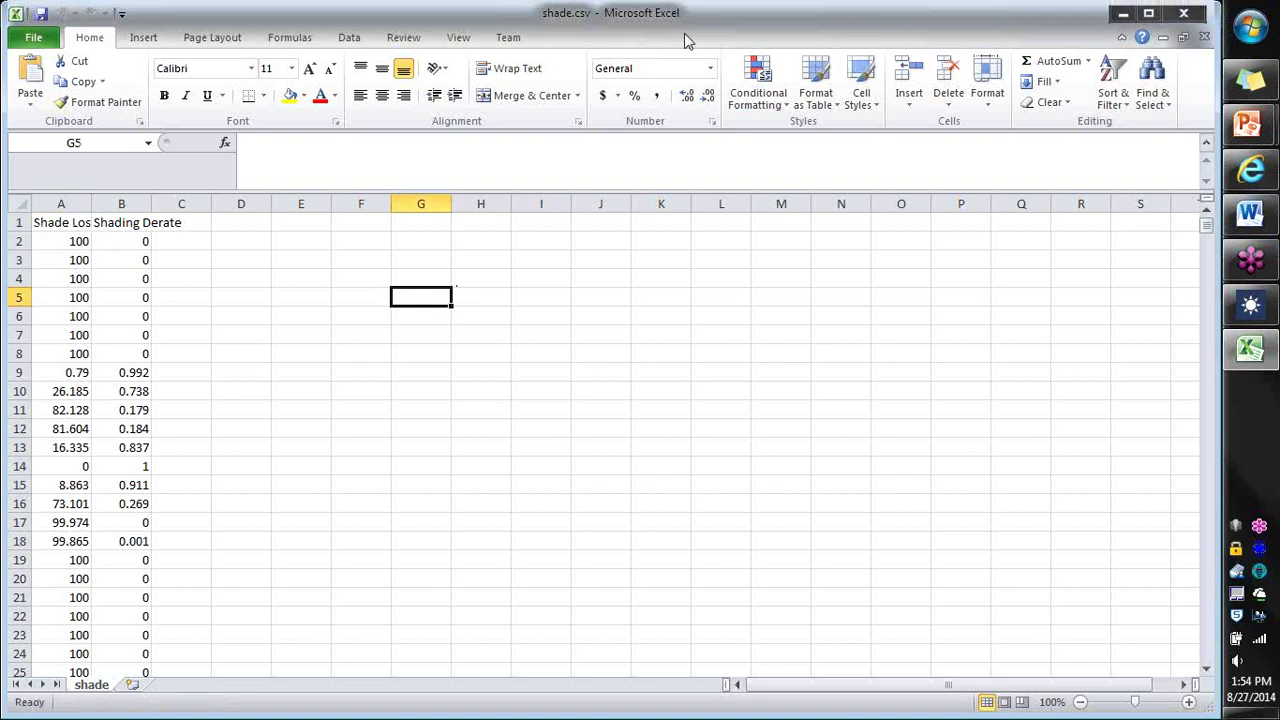
Step: Shrink and reposition the Excel window, close Excel, and return to SAM's 3D scene view
click(1158, 10)
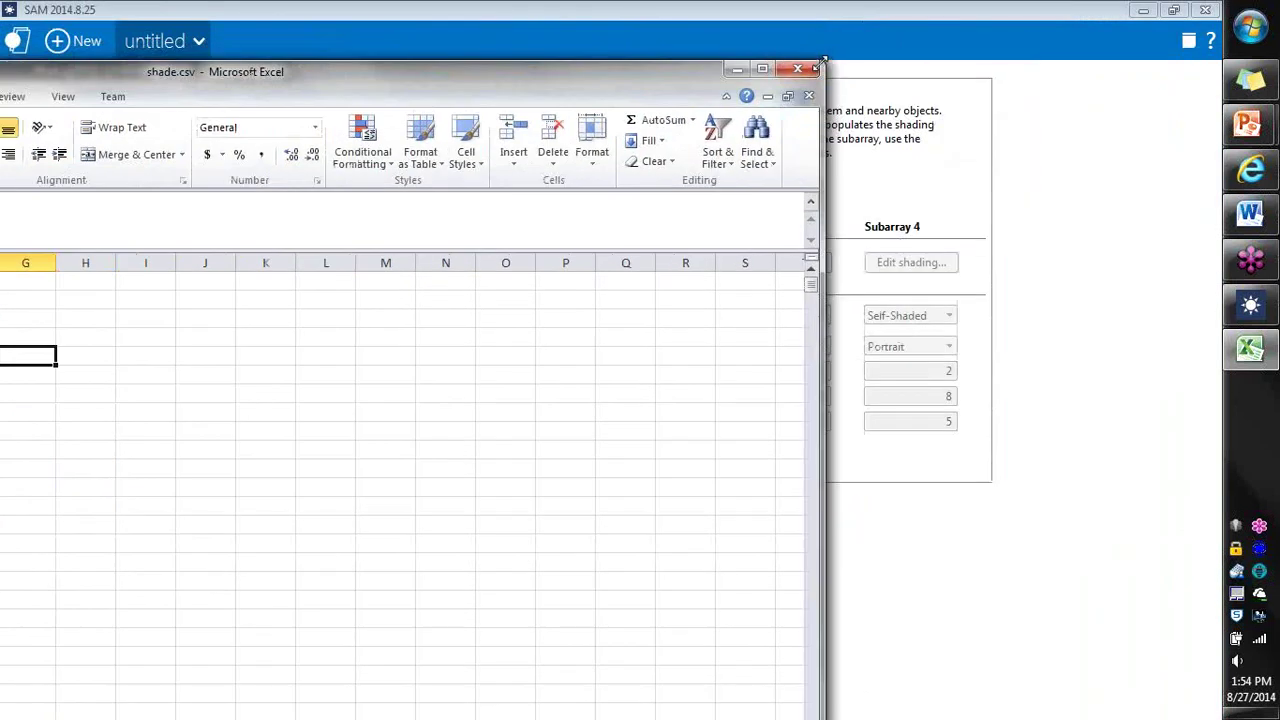
mouse_move(826, 64)
mouse_down()
mouse_move(372, 80)
mouse_move(310, 98)
mouse_up()
drag(147, 104, 593, 57)
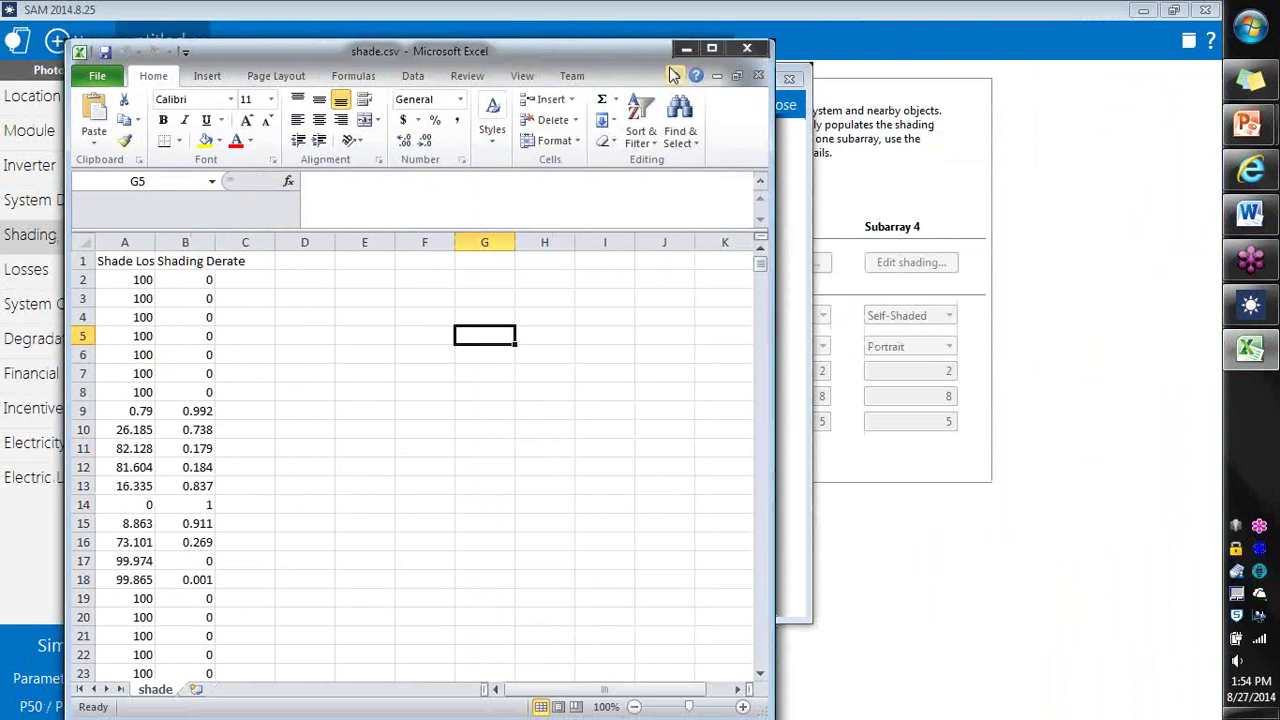
click(749, 51)
click(240, 100)
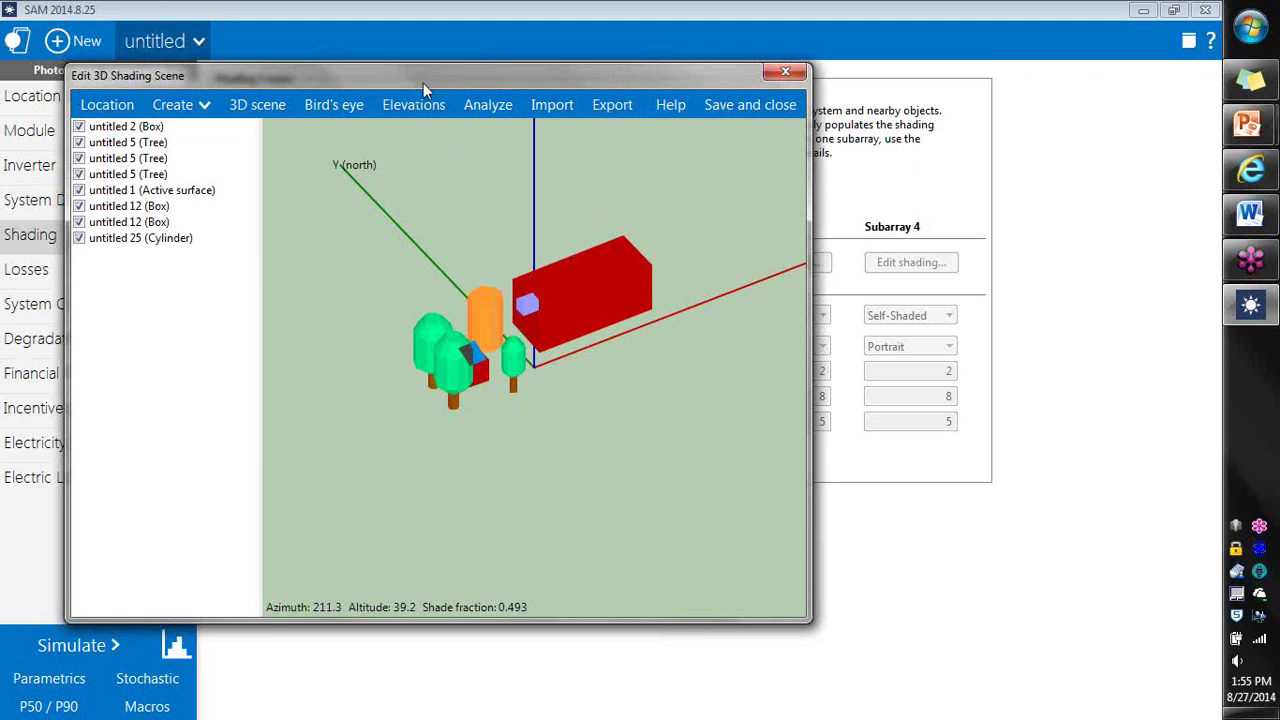
mouse_move(416, 79)
mouse_down()
mouse_move(521, 154)
mouse_move(525, 132)
mouse_up()
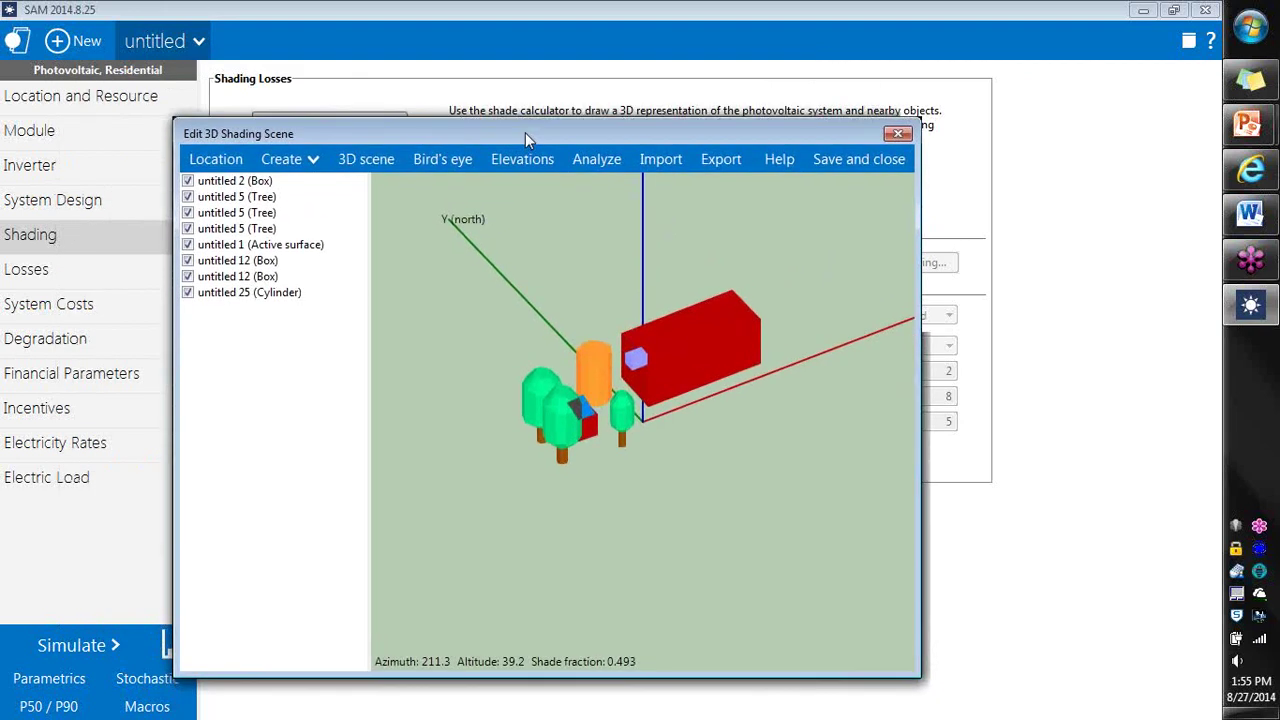